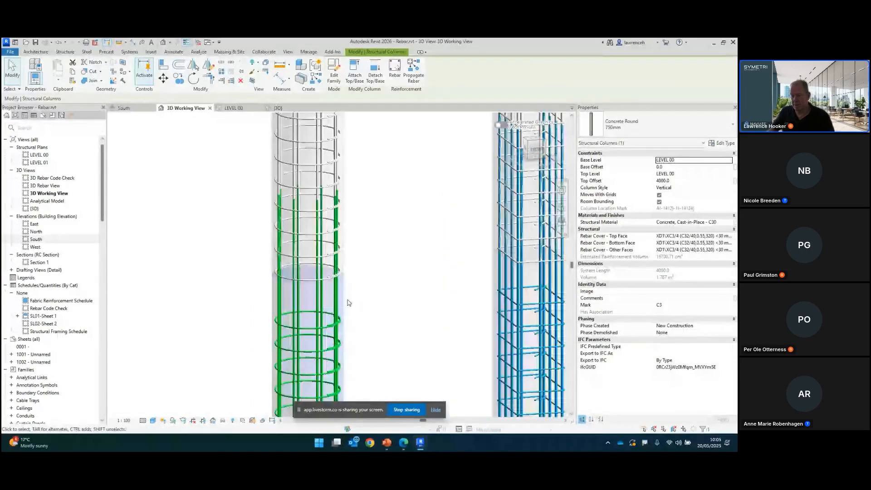
# Step: Examine the column reinforcement in the 3D working view, briefly selecting and releasing a rebar set
pyautogui.scroll(2, 349, 303)
pyautogui.press('Escape')
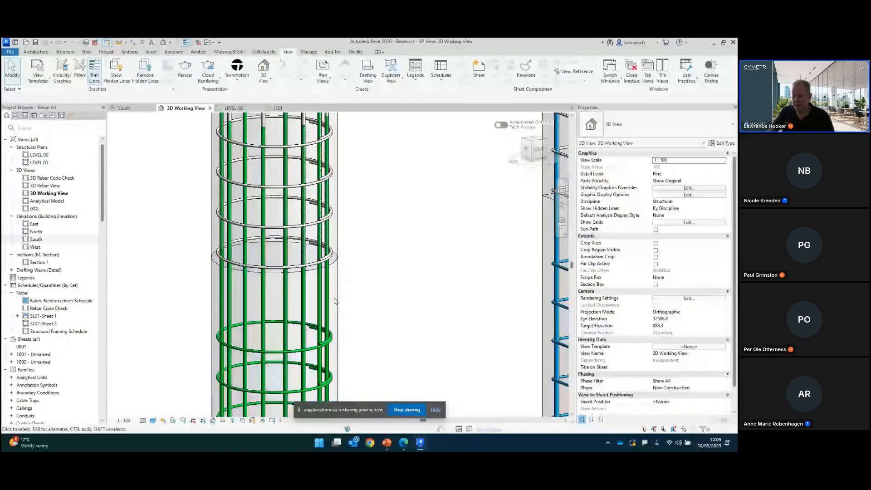
pyautogui.click(328, 302)
pyautogui.scroll(-2, 415, 298)
pyautogui.keyDown('shift'); pyautogui.moveTo(436, 296); pyautogui.dragTo(411, 286, button='middle'); pyautogui.keyUp('shift')
pyautogui.scroll(2, 408, 286)
pyautogui.click(409, 286)
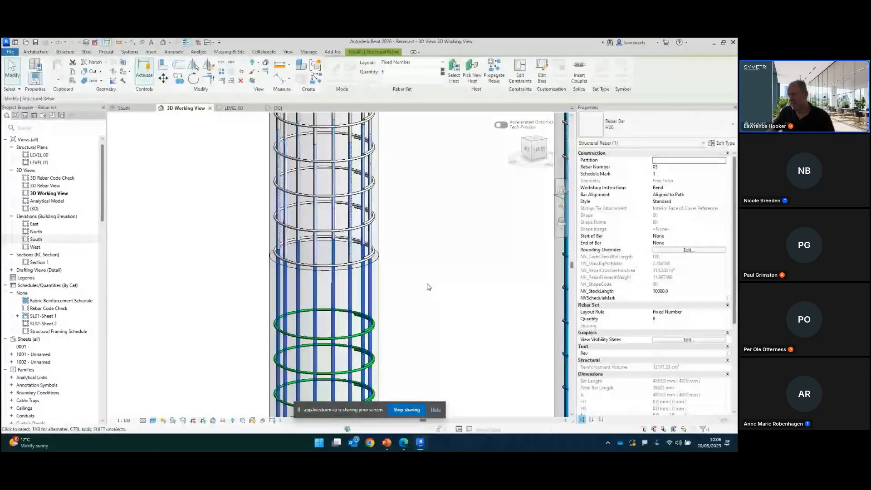
pyautogui.scroll(-2, 427, 286)
pyautogui.click(433, 266)
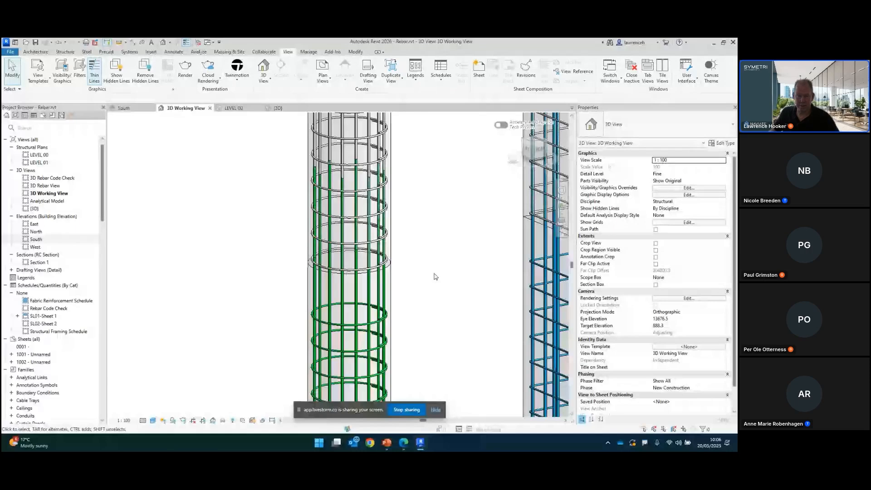
# Step: Search the project browser for crank and review the type properties of the H25 12to1 Crank type
pyautogui.click(59, 129)
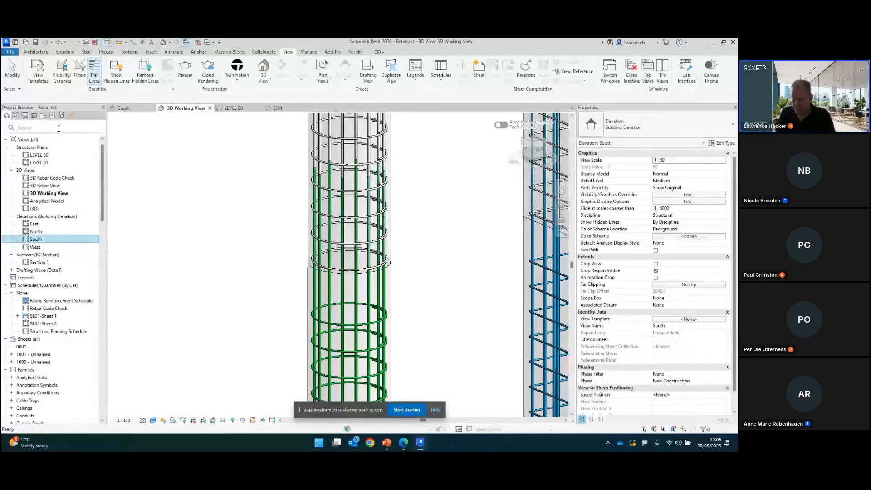
pyautogui.write('sp')
pyautogui.press('BackSpace')
pyautogui.press('BackSpace')
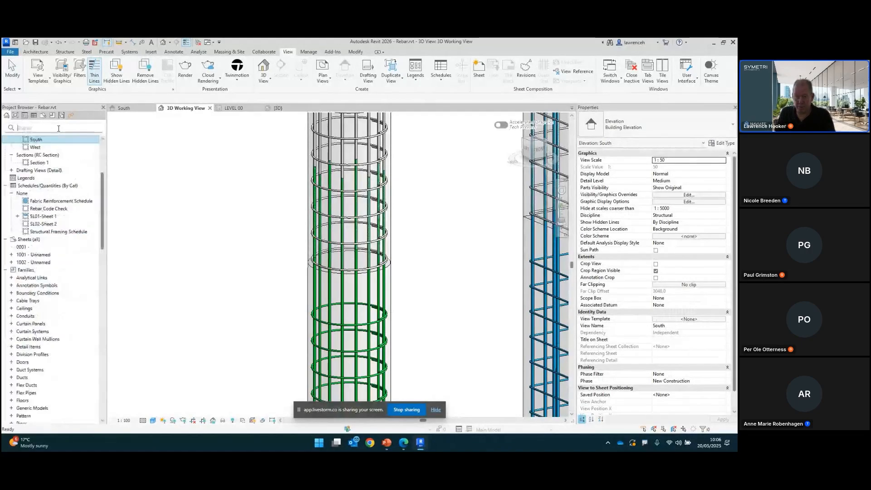
pyautogui.write('crank')
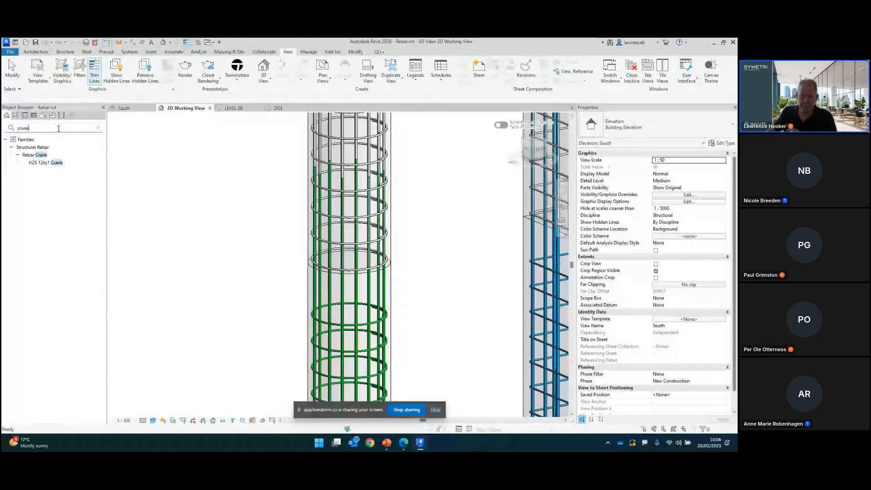
pyautogui.click(39, 164)
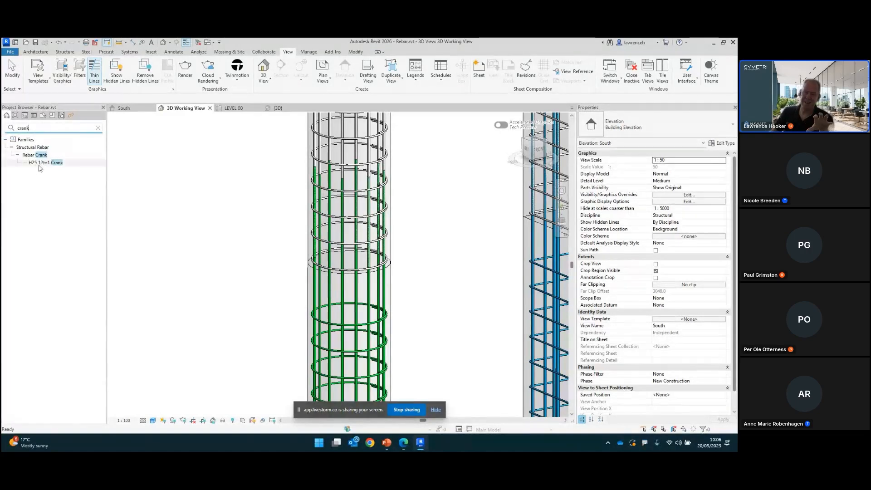
pyautogui.rightClick(40, 164)
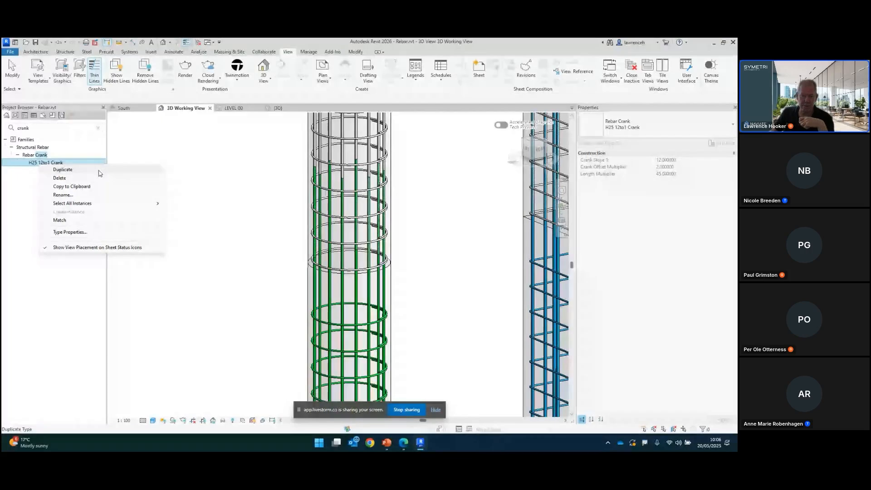
pyautogui.click(83, 233)
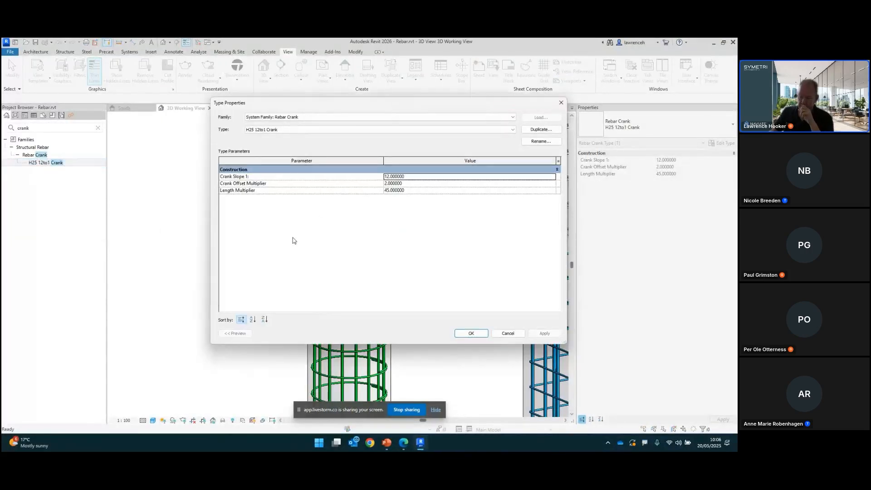
pyautogui.moveTo(426, 109); pyautogui.dragTo(391, 122)
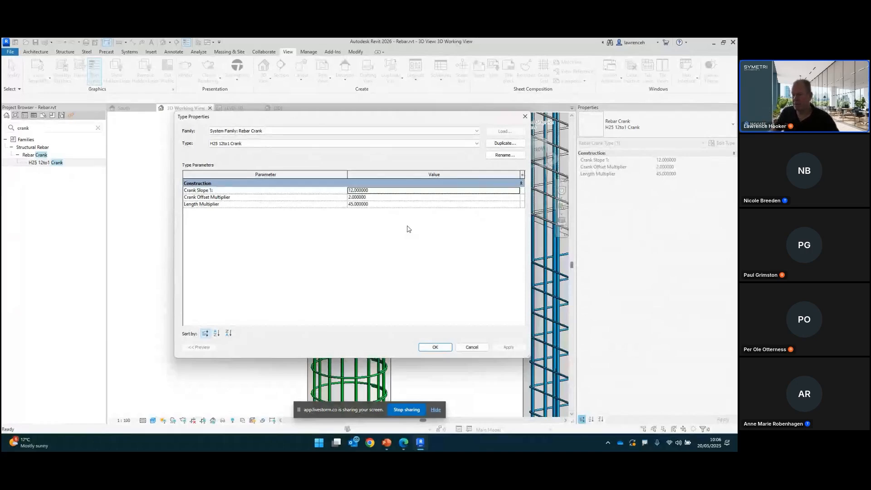
pyautogui.click(443, 352)
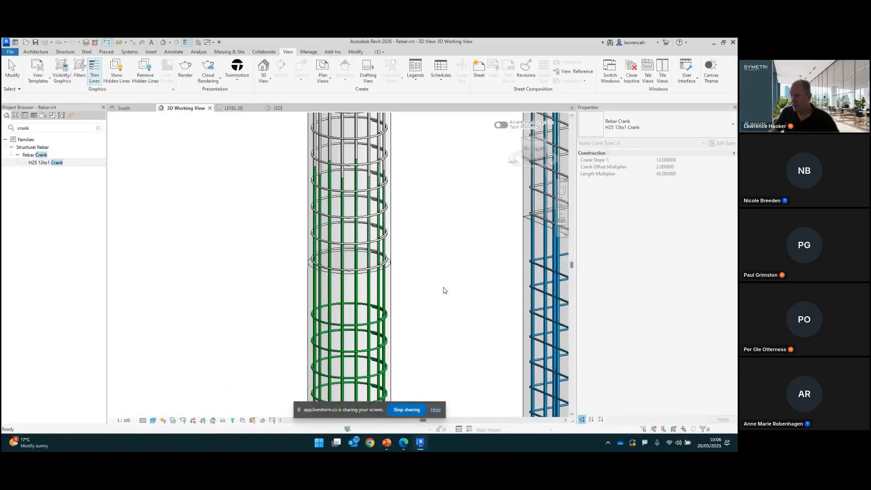
pyautogui.click(98, 130)
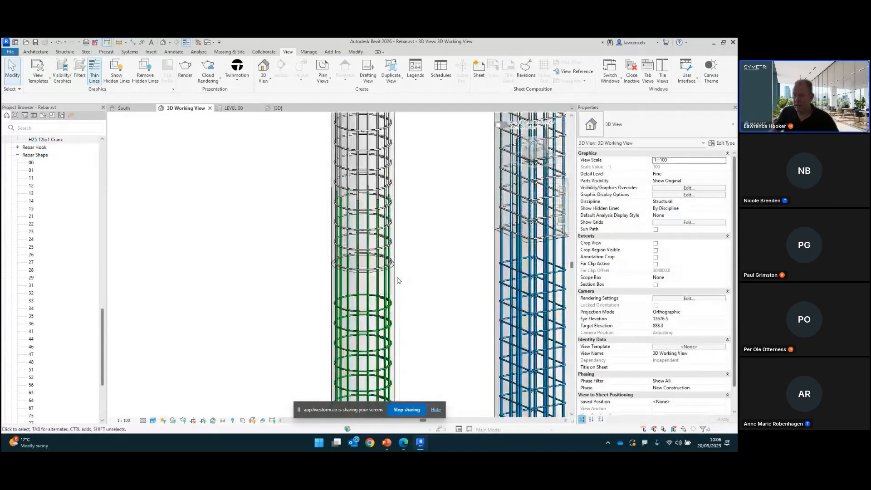
# Step: Select a vertical rebar set in the first column and set its Start of Bar to Crank using H25 12to1 Crank
pyautogui.click(368, 291)
pyautogui.scroll(-3, 432, 295)
pyautogui.moveTo(435, 298); pyautogui.dragTo(435, 277, button='middle')
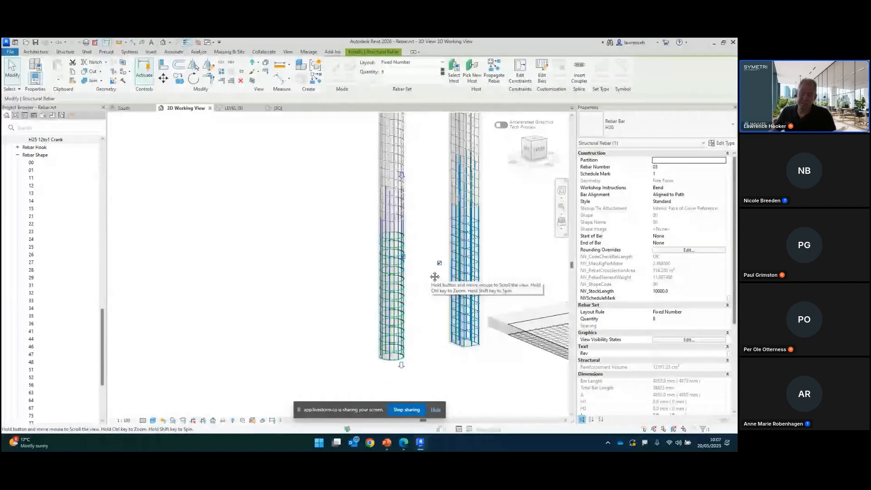
pyautogui.moveTo(437, 219); pyautogui.dragTo(443, 224, button='middle')
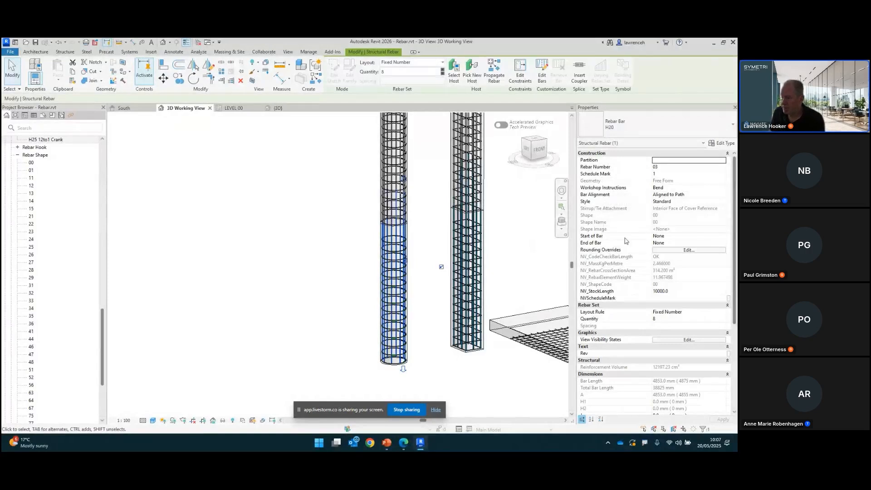
pyautogui.click(676, 237)
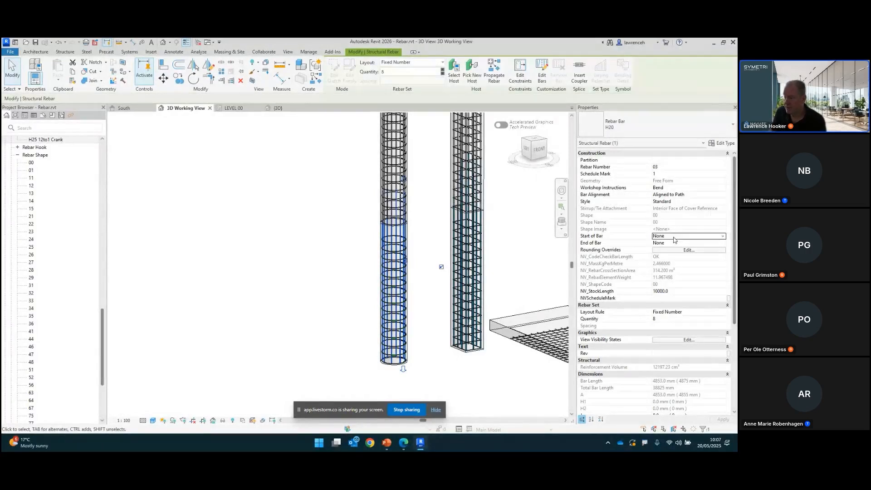
pyautogui.click(723, 238)
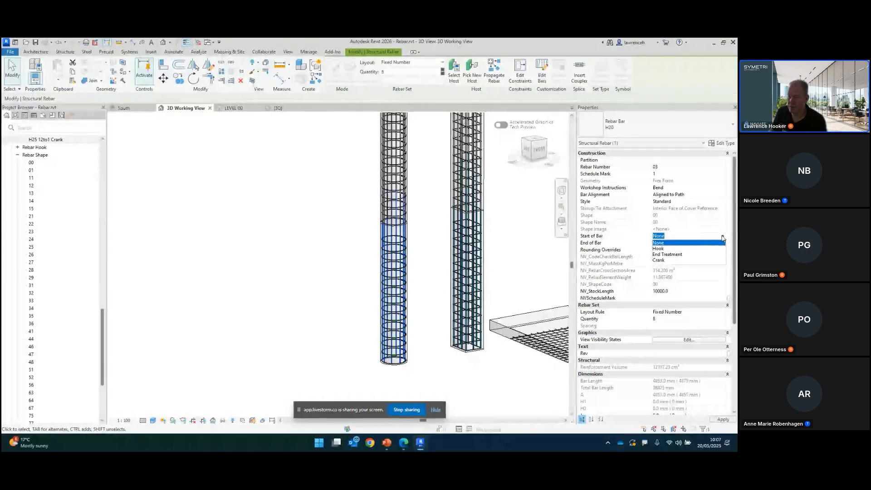
pyautogui.click(662, 261)
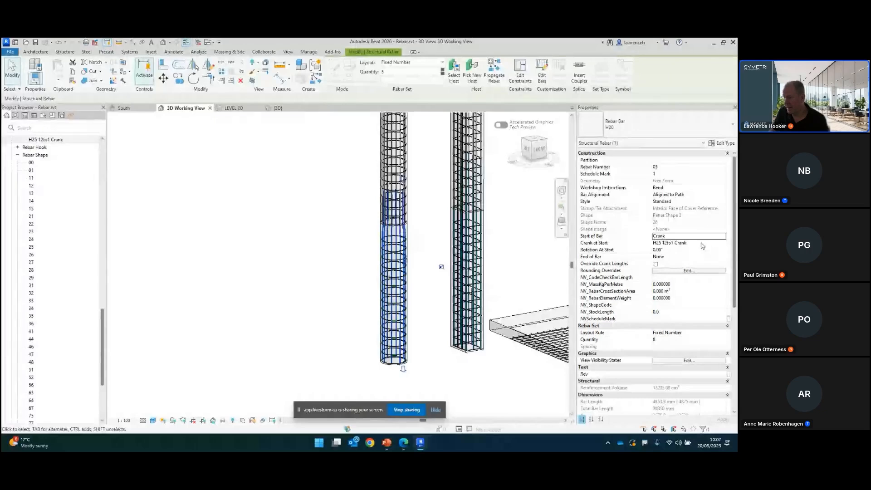
pyautogui.click(723, 243)
pyautogui.click(723, 243)
pyautogui.click(723, 243)
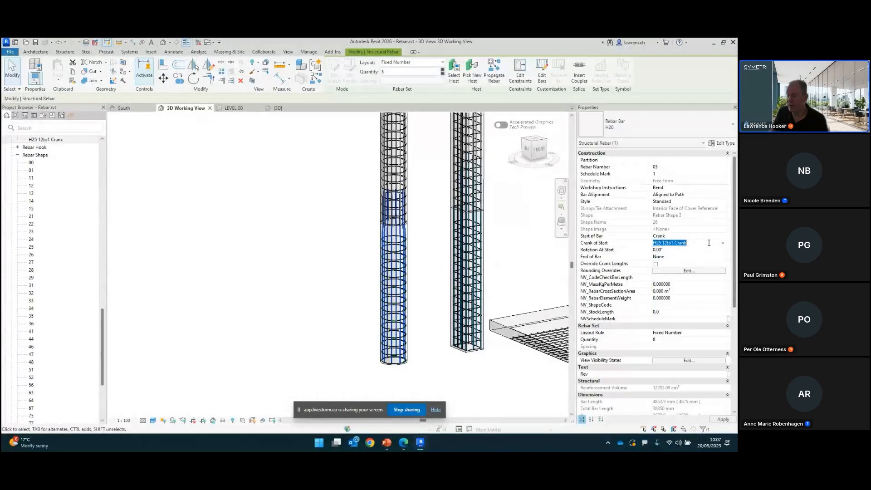
# Step: Inspect the cranked bars at the top of the first column
pyautogui.moveTo(428, 217); pyautogui.dragTo(419, 202, button='middle')
pyautogui.scroll(3, 424, 227)
pyautogui.scroll(3, 418, 202)
pyautogui.click(445, 231)
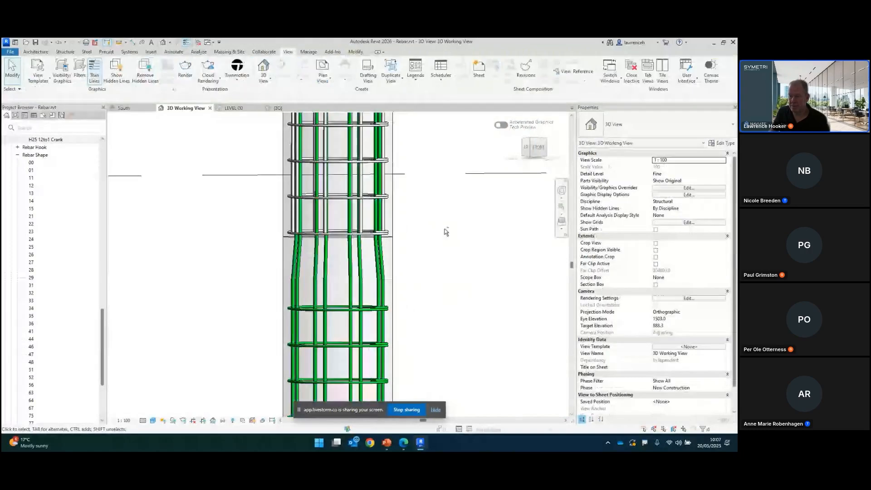
# Step: Window-select the second column's vertical bars and filter out the Structural Columns category
pyautogui.keyDown('shift'); pyautogui.moveTo(446, 232); pyautogui.dragTo(396, 273, button='middle'); pyautogui.keyUp('shift')
pyautogui.scroll(-2, 410, 276)
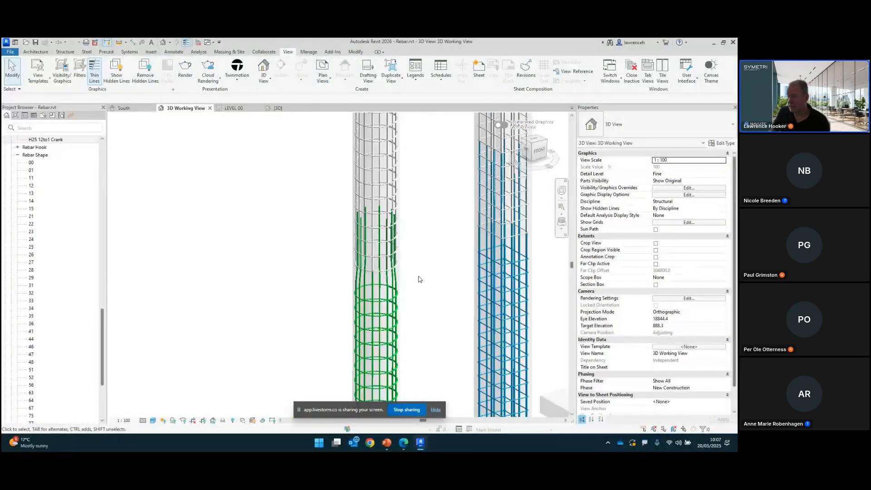
pyautogui.moveTo(452, 276); pyautogui.dragTo(476, 275, button='middle')
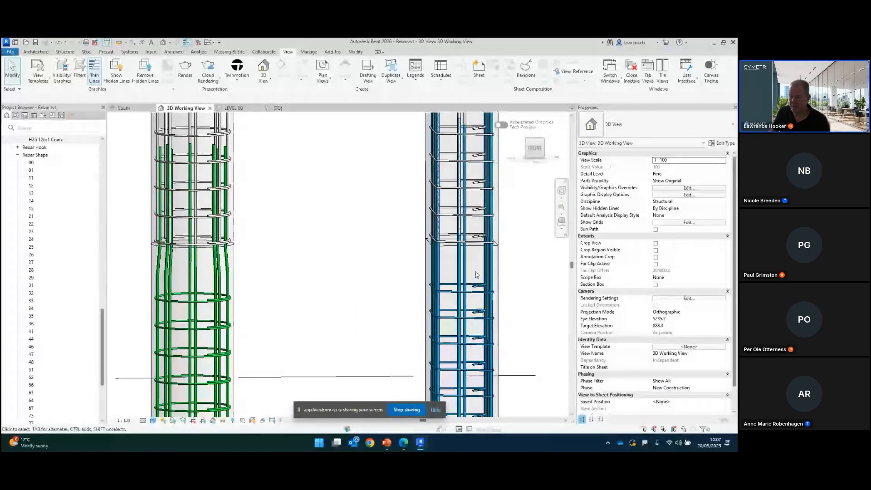
pyautogui.moveTo(519, 268); pyautogui.dragTo(355, 276)
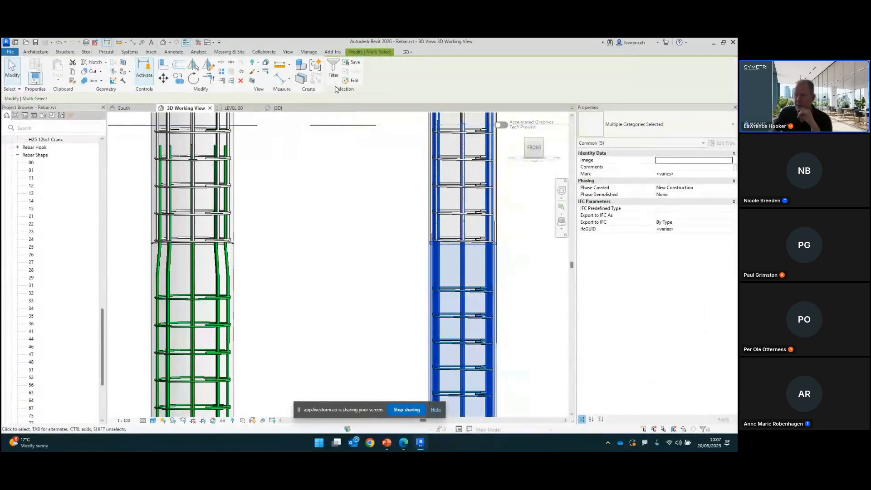
pyautogui.click(334, 72)
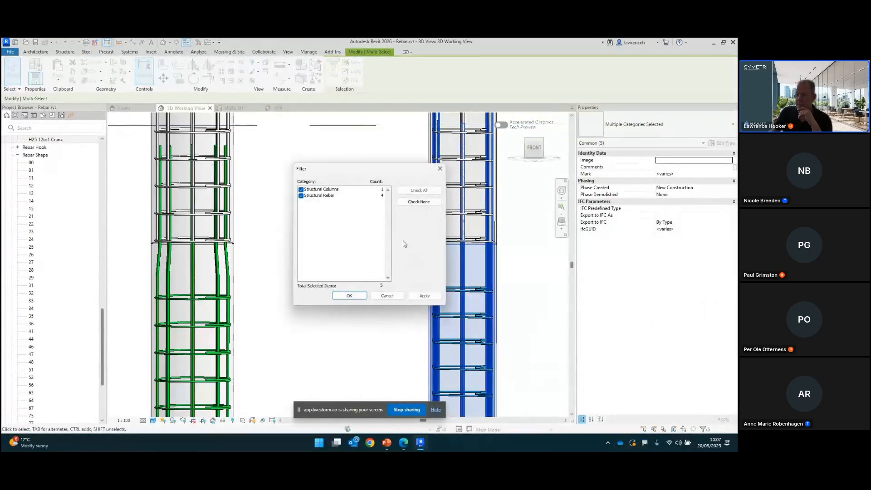
pyautogui.click(307, 190)
pyautogui.click(301, 190)
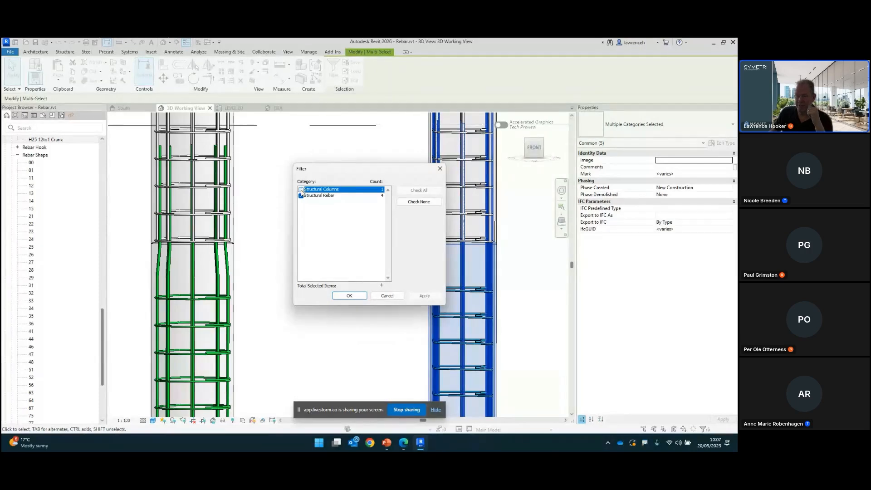
pyautogui.click(354, 297)
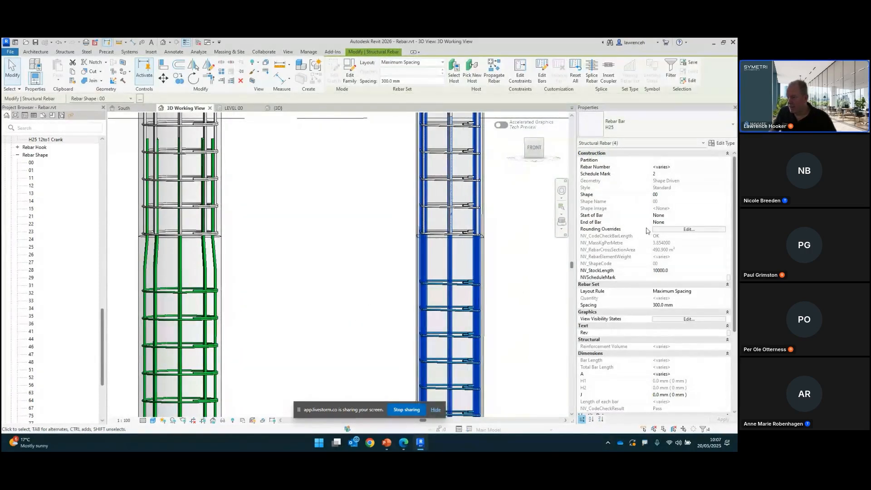
# Step: Set the selected bars' Start of Bar to Crank
pyautogui.click(703, 215)
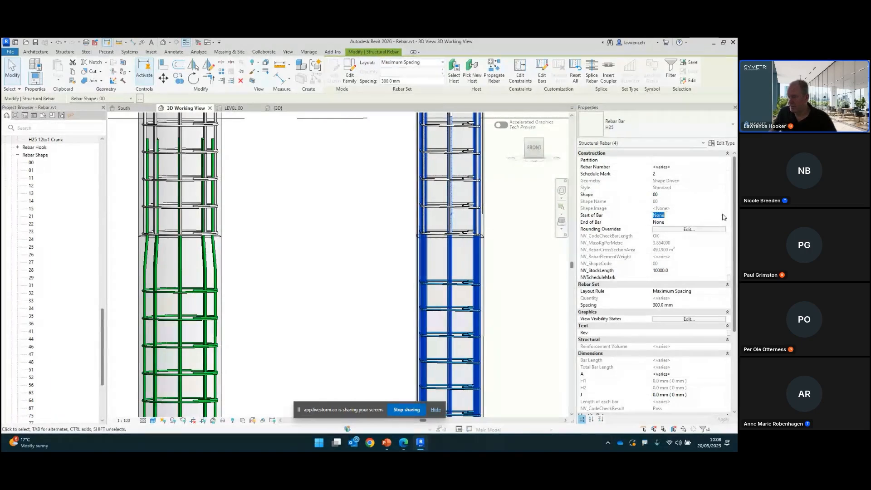
pyautogui.click(724, 216)
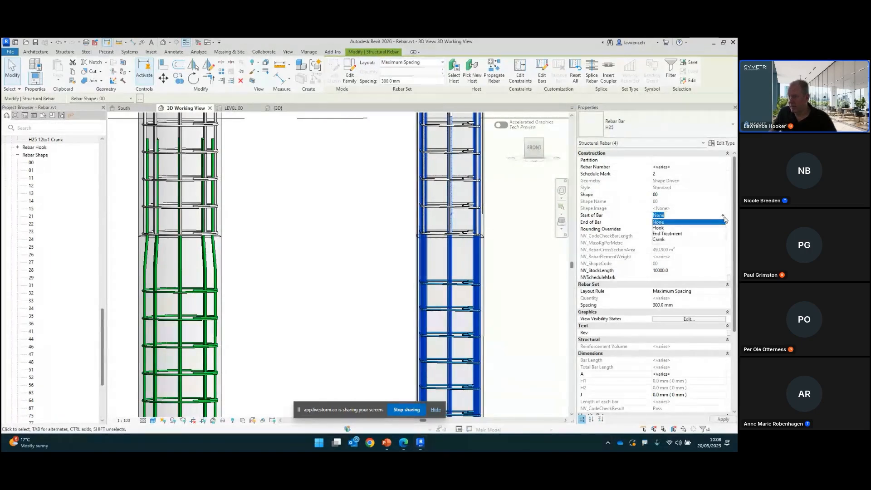
pyautogui.click(660, 239)
pyautogui.keyDown('shift'); pyautogui.moveTo(509, 248); pyautogui.dragTo(505, 271, button='middle'); pyautogui.keyUp('shift')
pyautogui.click(535, 247)
pyautogui.click(491, 286)
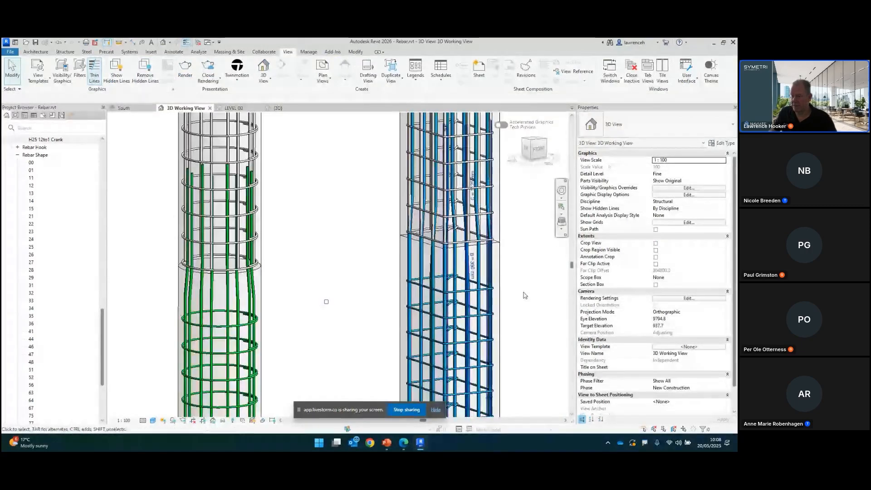
# Step: Select all rebar in the second column's host and review their View Visibility States
pyautogui.moveTo(525, 320); pyautogui.dragTo(510, 291, button='middle')
pyautogui.rightClick(510, 290)
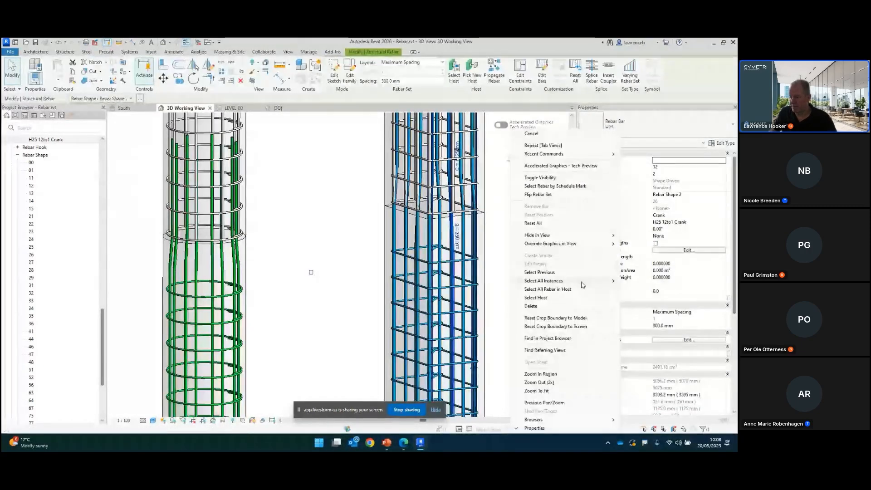
pyautogui.click(521, 292)
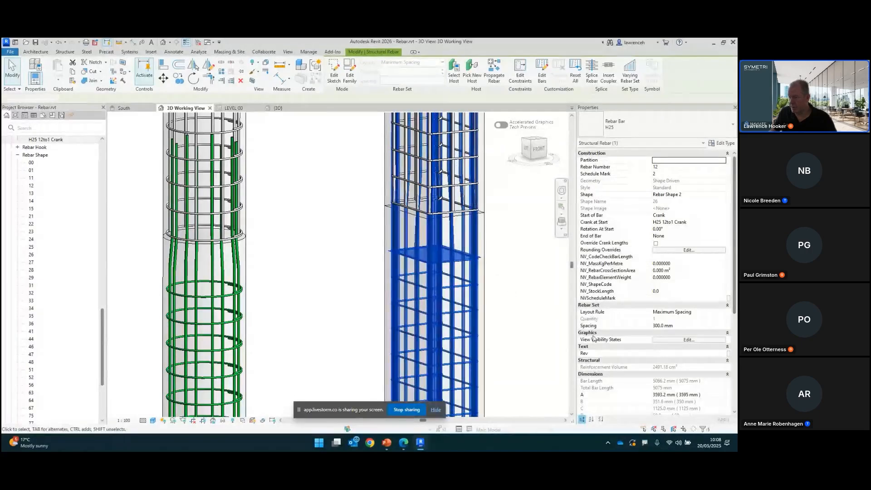
pyautogui.scroll(-5, 674, 370)
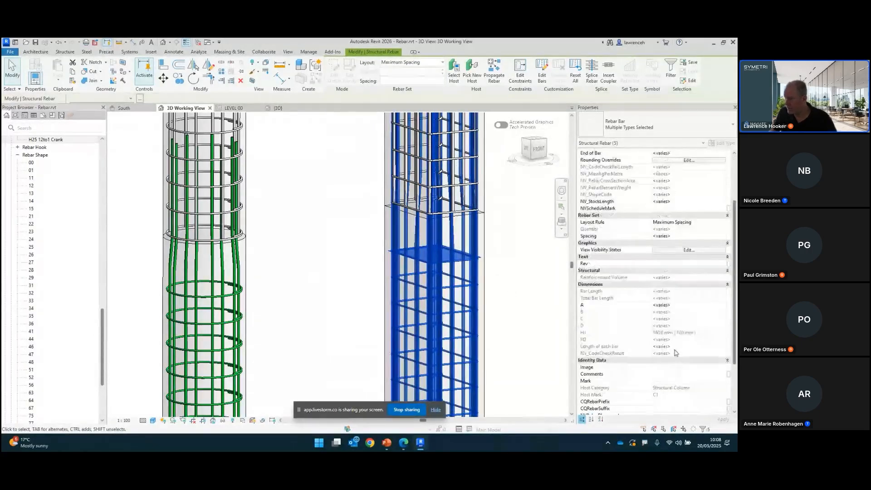
pyautogui.scroll(-4, 678, 329)
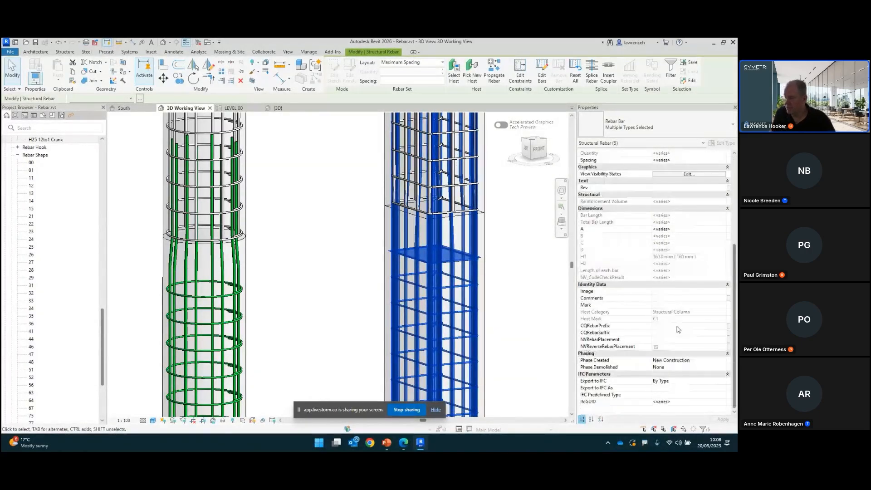
pyautogui.scroll(4, 678, 330)
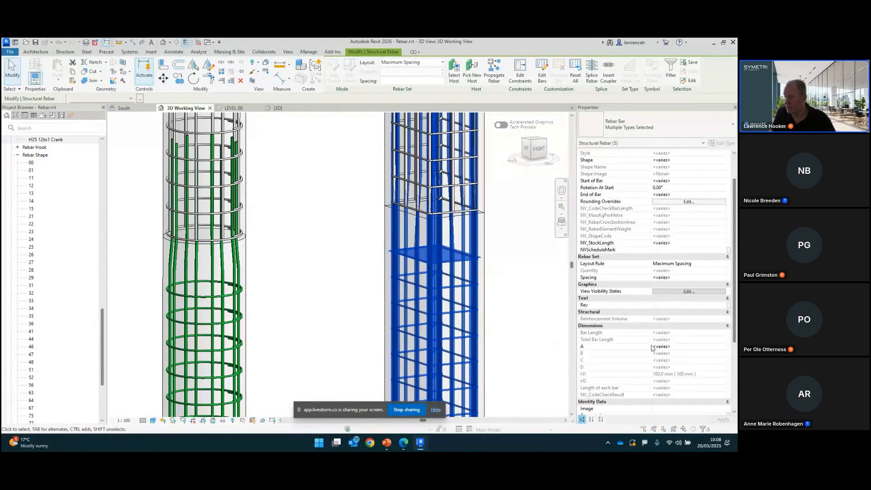
pyautogui.click(689, 291)
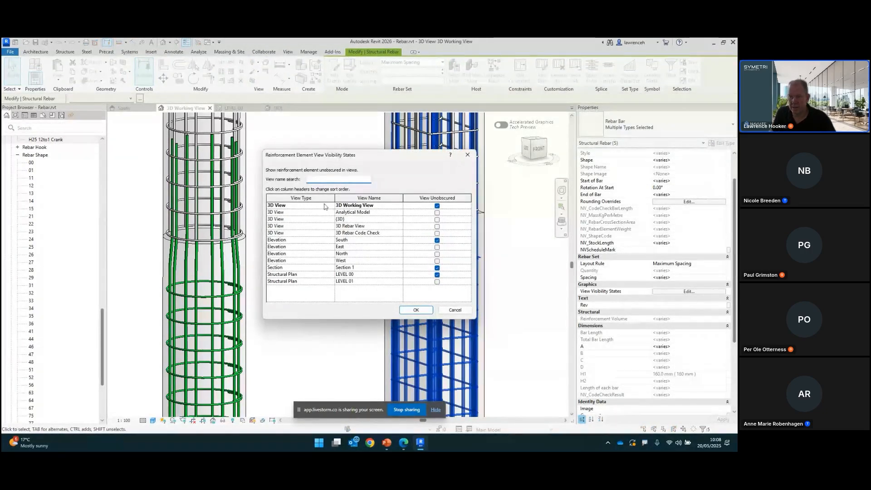
pyautogui.click(417, 310)
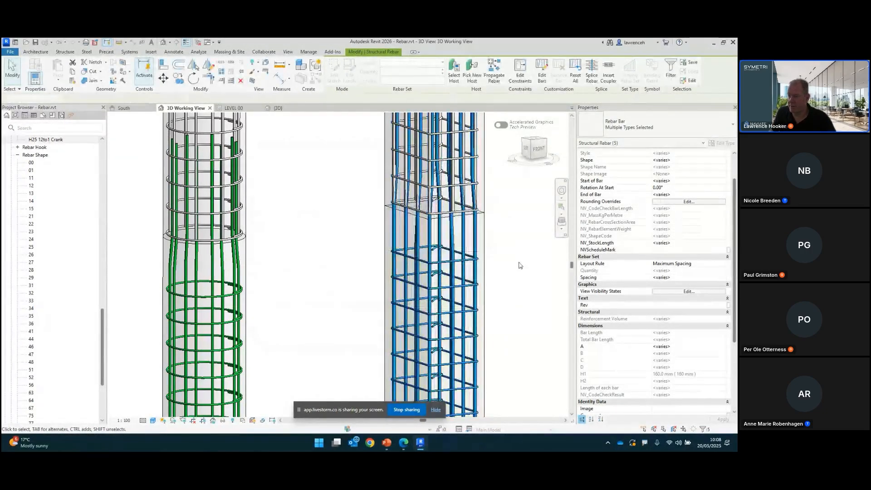
# Step: Clear the selection and open the South elevation view
pyautogui.click(521, 265)
pyautogui.keyDown('shift'); pyautogui.moveTo(520, 265); pyautogui.dragTo(504, 287, button='middle'); pyautogui.keyUp('shift')
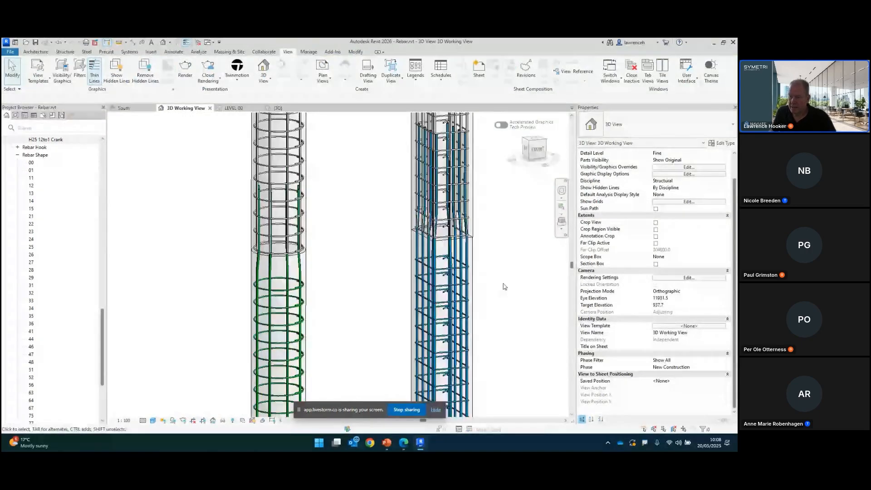
pyautogui.moveTo(103, 320); pyautogui.dragTo(103, 322)
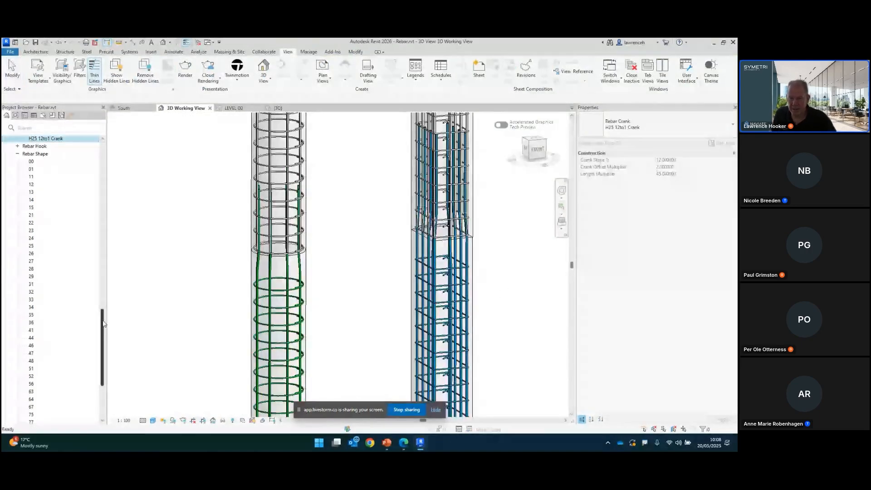
pyautogui.click(124, 108)
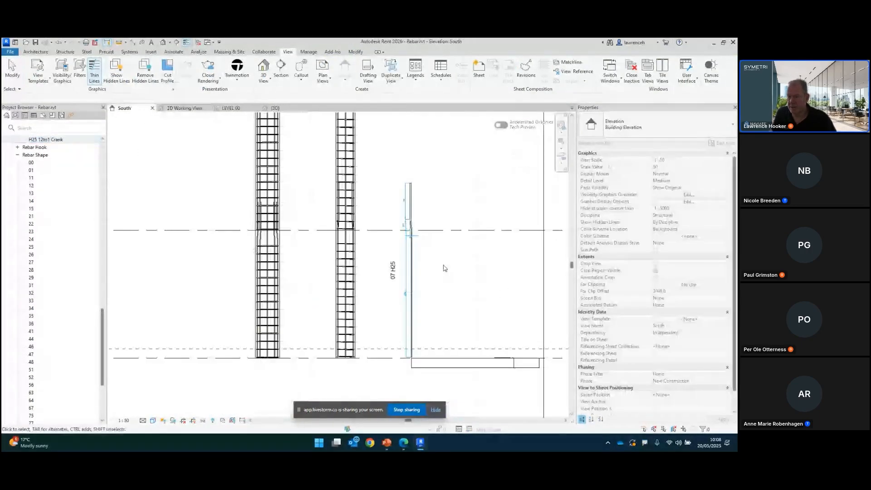
# Step: Select a cranked vertical bar in the elevation and start editing its rebar constraints
pyautogui.scroll(5, 363, 240)
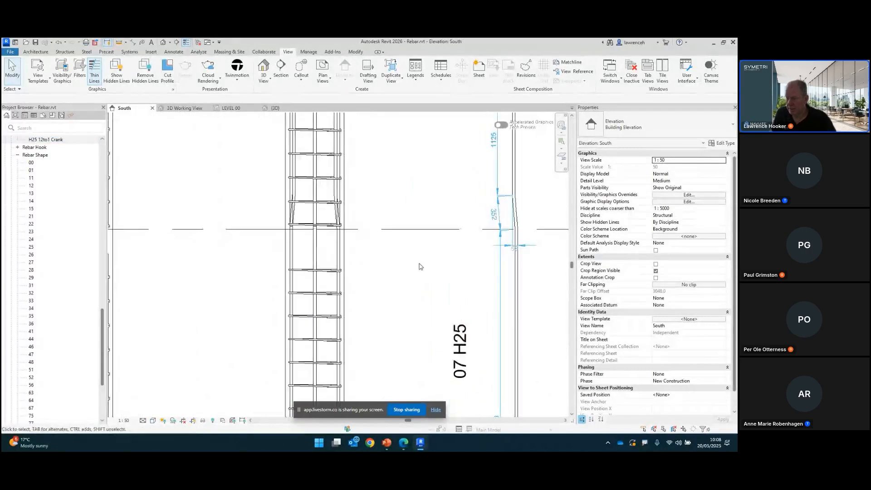
pyautogui.scroll(4, 356, 245)
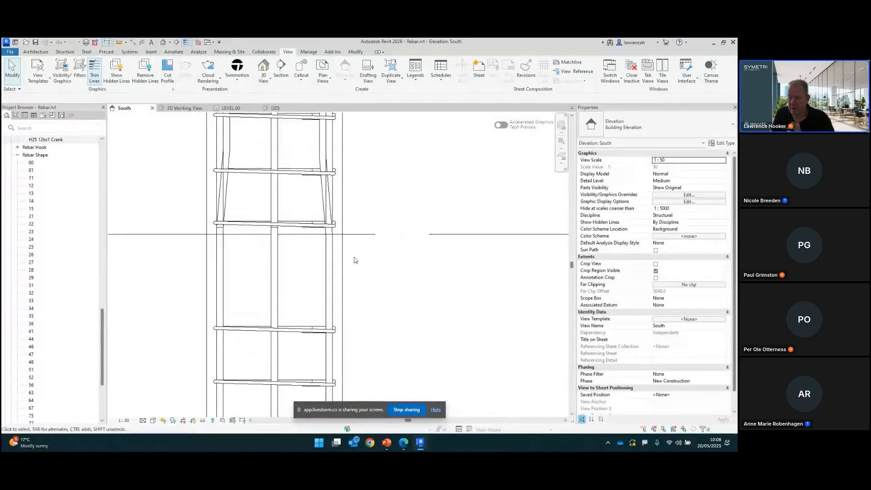
pyautogui.click(333, 265)
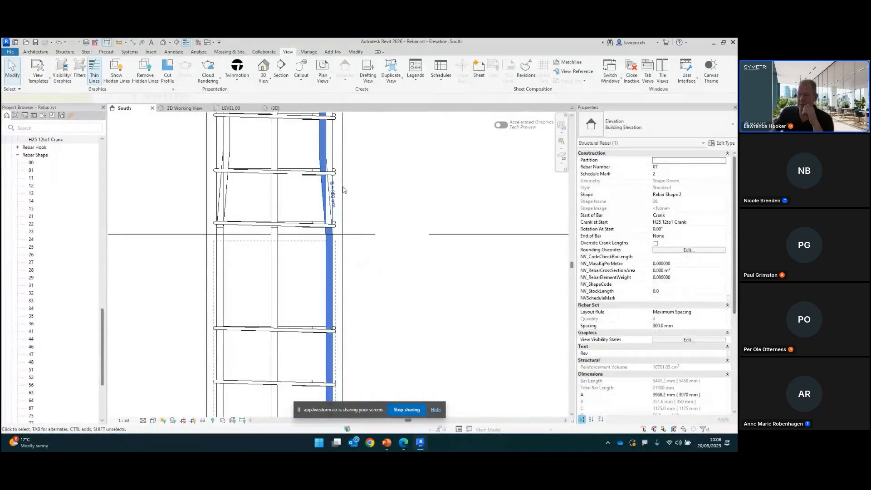
pyautogui.scroll(-2, 371, 265)
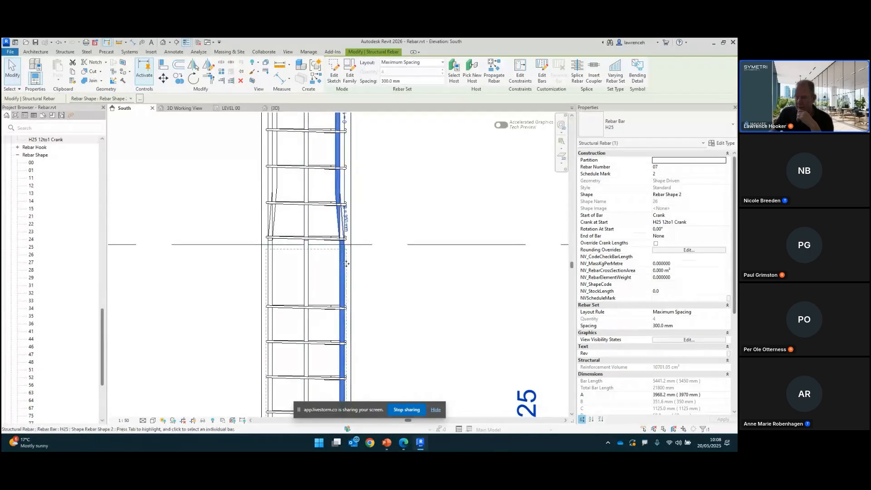
pyautogui.scroll(-2, 363, 271)
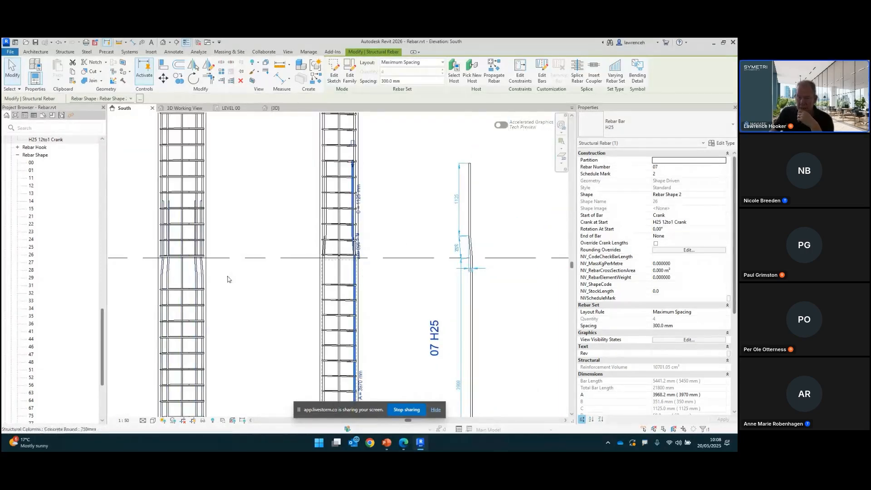
pyautogui.scroll(2, 353, 271)
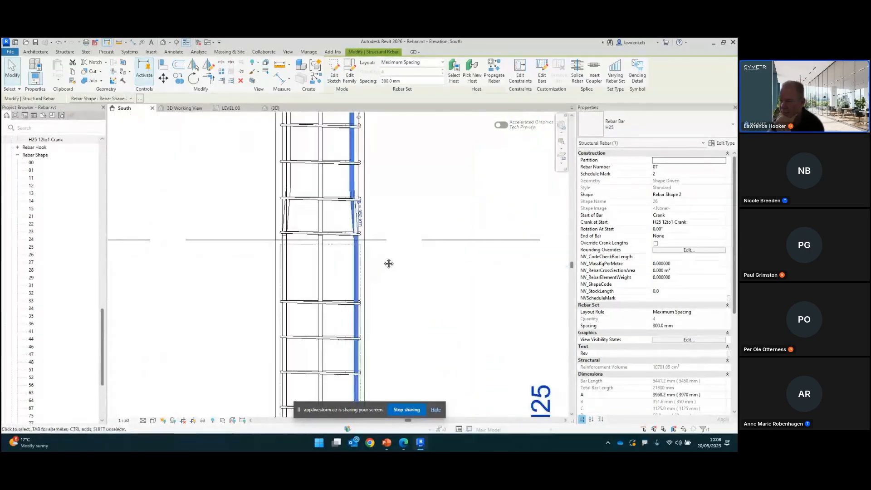
pyautogui.click(520, 72)
# Step: Try setting the Start of Bar handle's offset to 100 mm and then -2 mm
pyautogui.scroll(1, 388, 232)
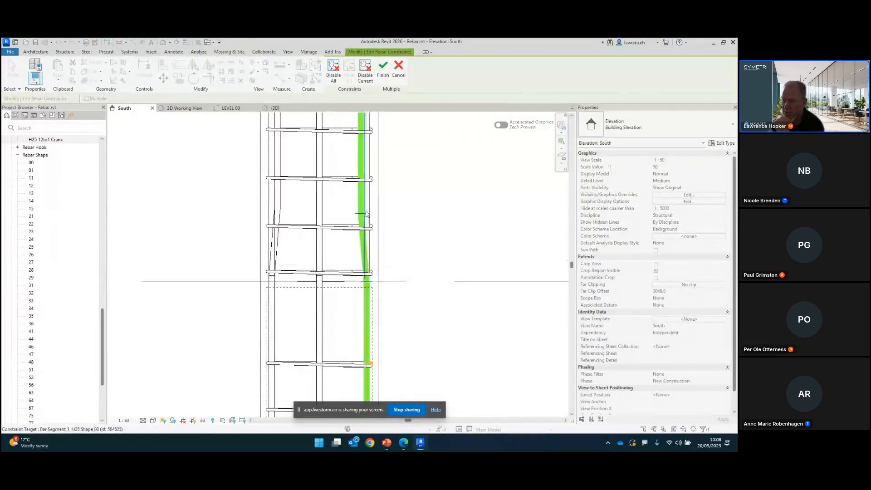
pyautogui.scroll(1, 381, 239)
pyautogui.scroll(-1, 381, 239)
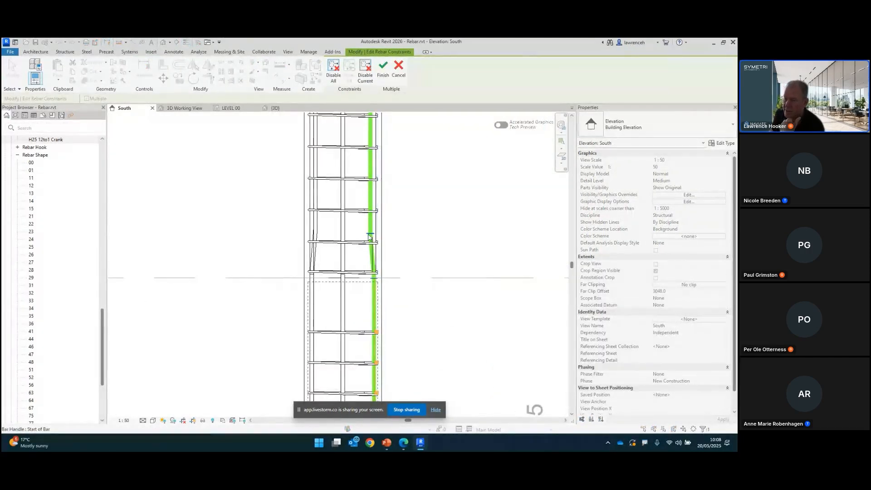
pyautogui.scroll(-2, 375, 282)
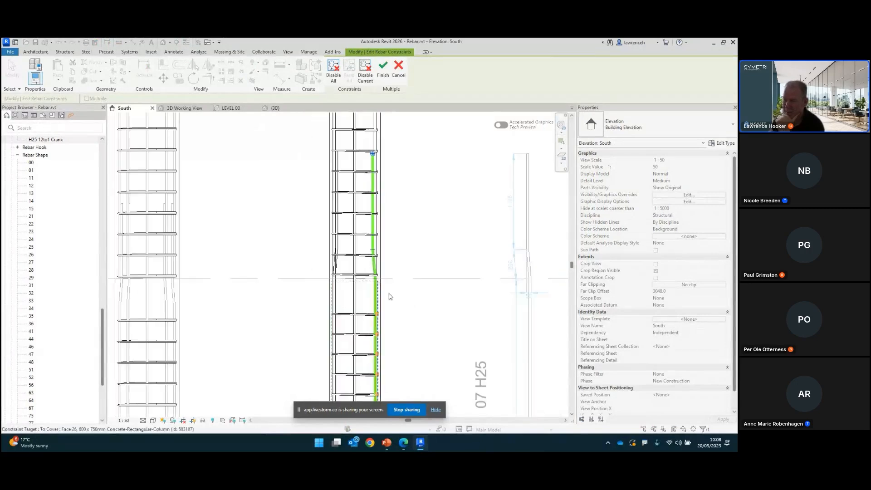
pyautogui.moveTo(403, 318); pyautogui.dragTo(406, 271, button='middle')
pyautogui.scroll(1, 402, 254)
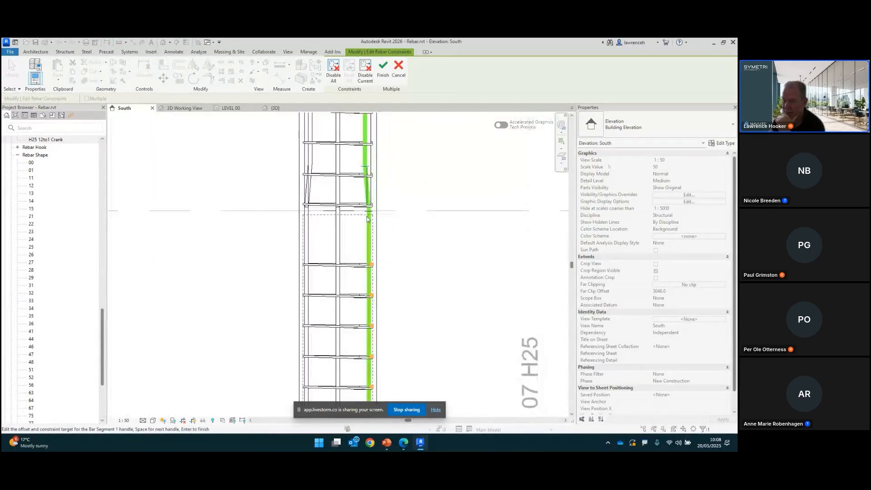
pyautogui.press('space')
pyautogui.scroll(2, 387, 219)
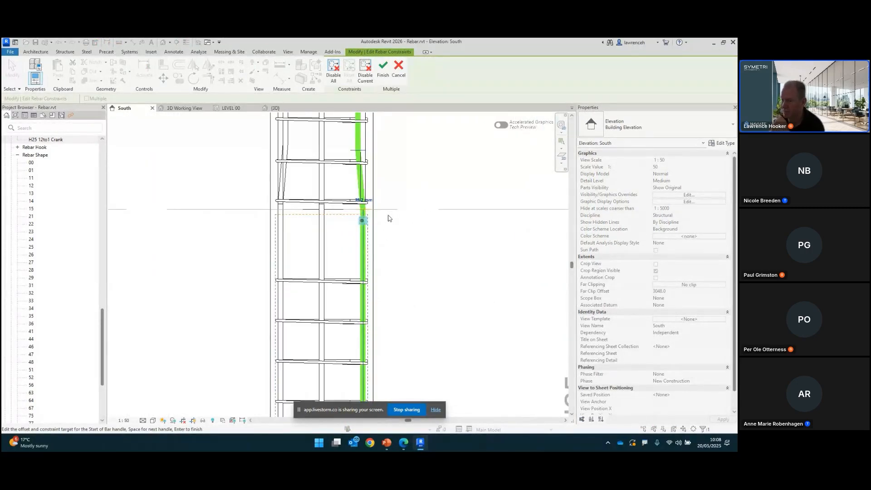
pyautogui.click(359, 198)
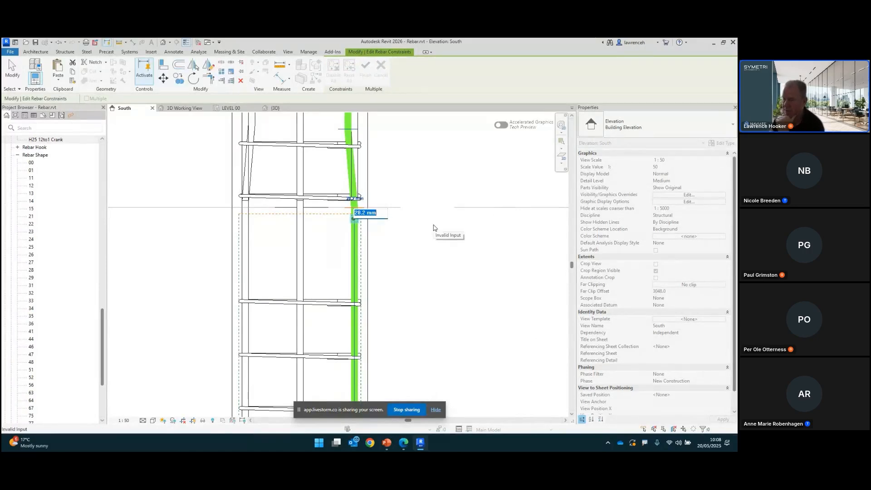
pyautogui.write('100')
pyautogui.press('Return')
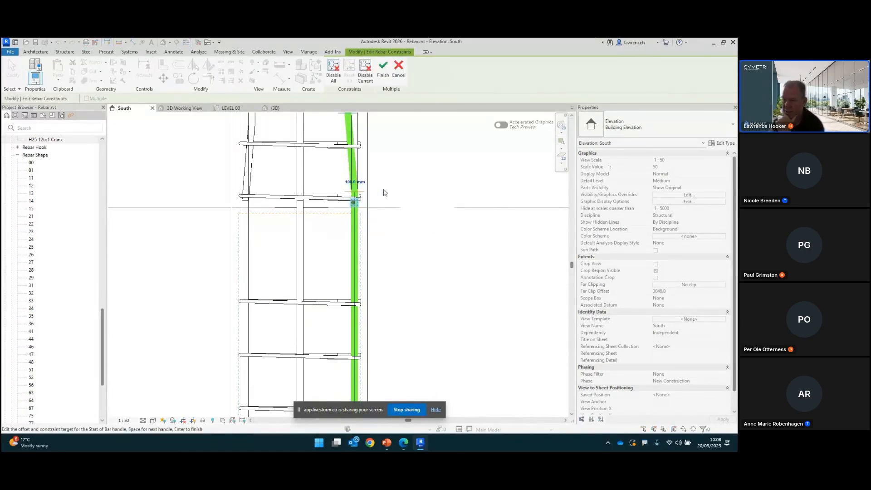
pyautogui.click(360, 183)
pyautogui.write('-250')
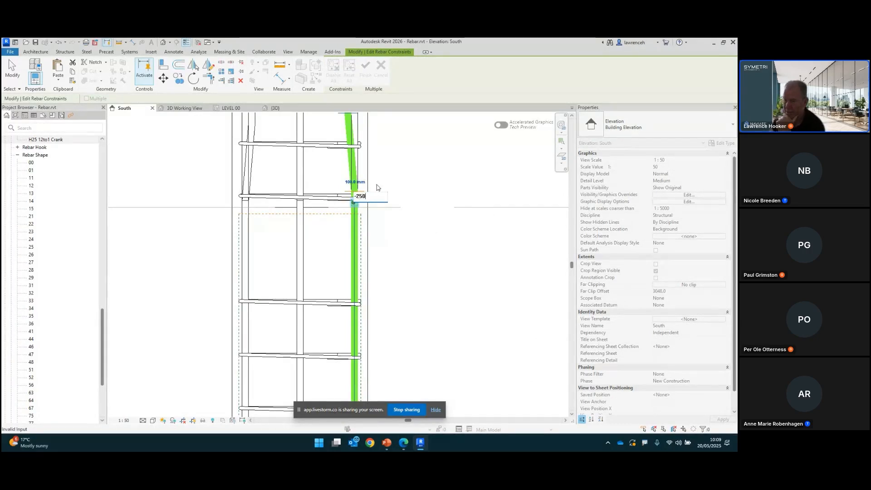
pyautogui.press('Return')
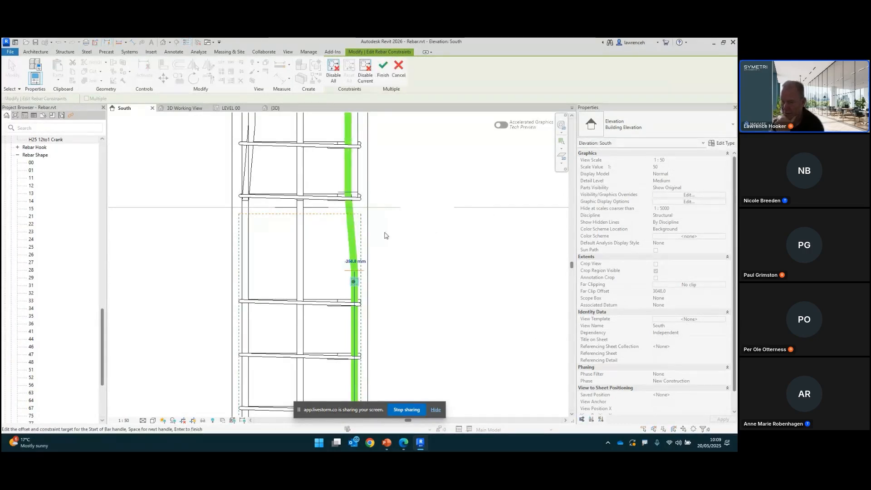
# Step: Set the Start of Bar handle's constraint offset to 0 mm
pyautogui.press('space')
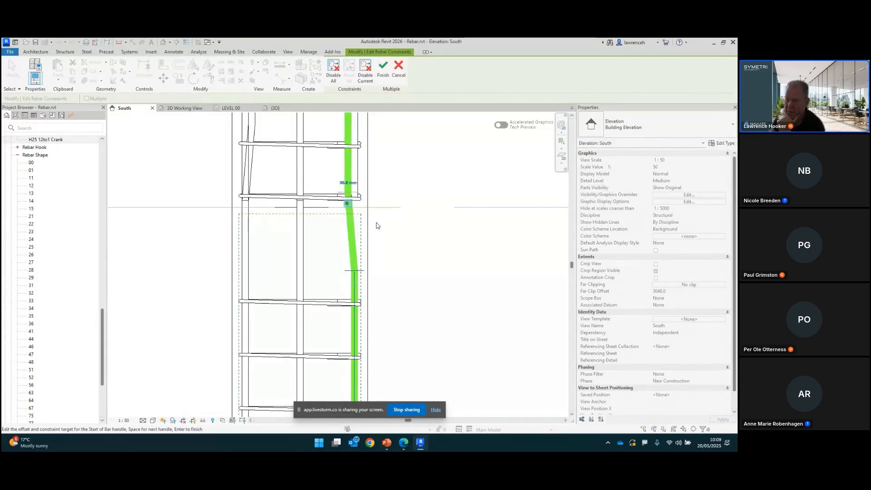
pyautogui.click(351, 189)
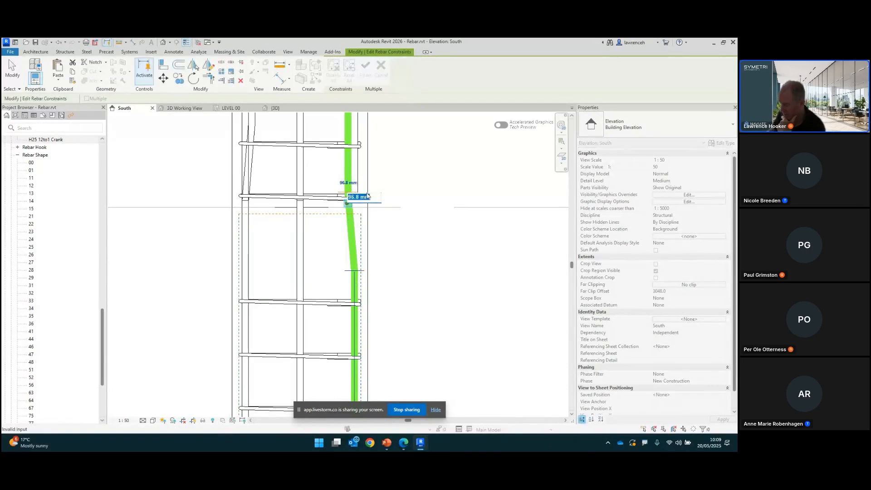
pyautogui.write('0')
pyautogui.press('Return')
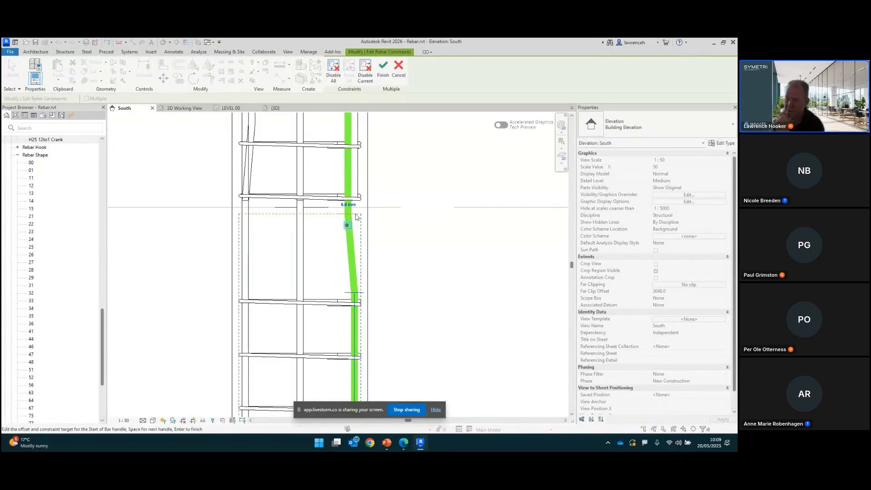
# Step: Review the cranked bar end and finish editing the rebar constraints
pyautogui.scroll(1, 351, 217)
pyautogui.scroll(2, 352, 217)
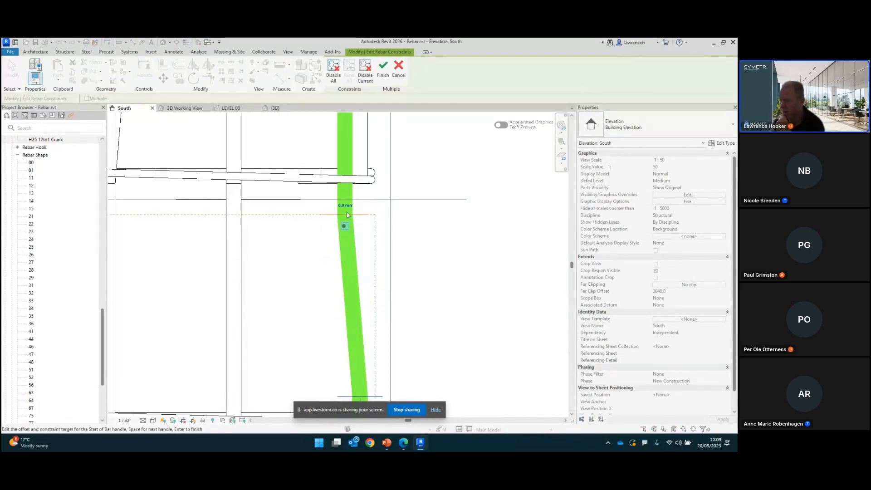
pyautogui.scroll(1, 362, 249)
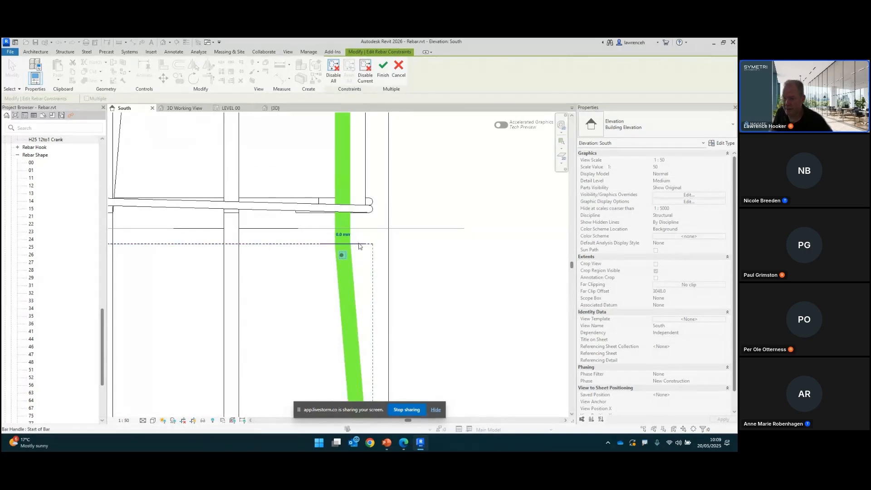
pyautogui.moveTo(350, 209); pyautogui.dragTo(346, 323, button='middle')
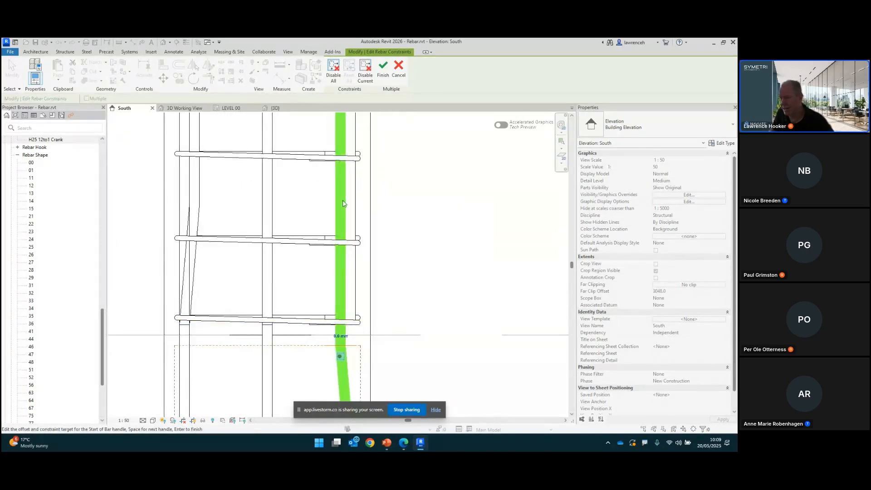
pyautogui.scroll(-3, 345, 313)
pyautogui.scroll(-1, 347, 314)
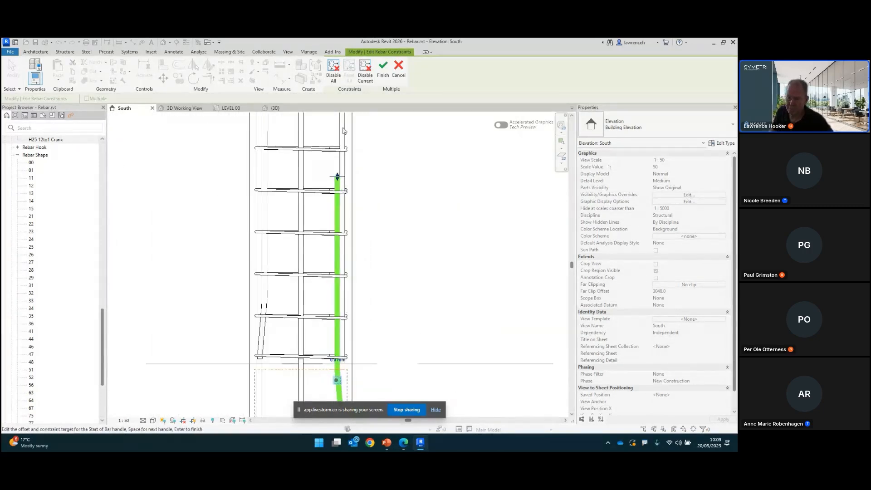
pyautogui.moveTo(404, 278); pyautogui.dragTo(410, 152, button='middle')
pyautogui.scroll(-1, 405, 199)
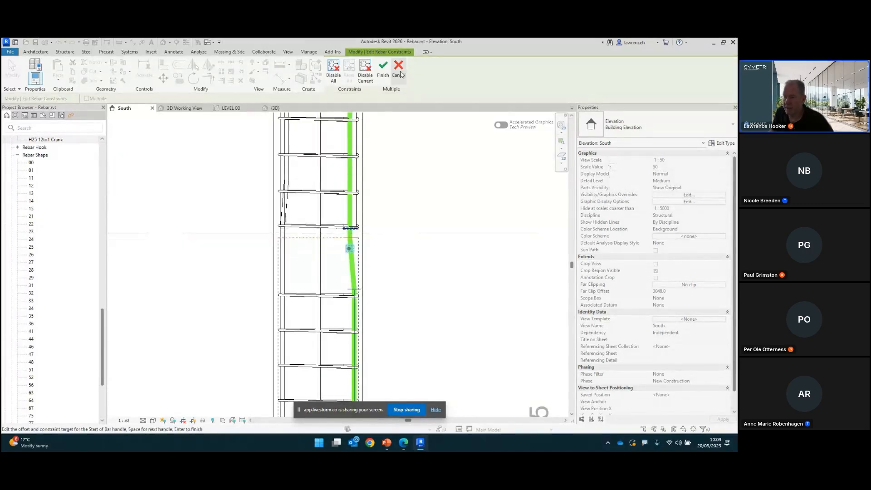
pyautogui.click(383, 71)
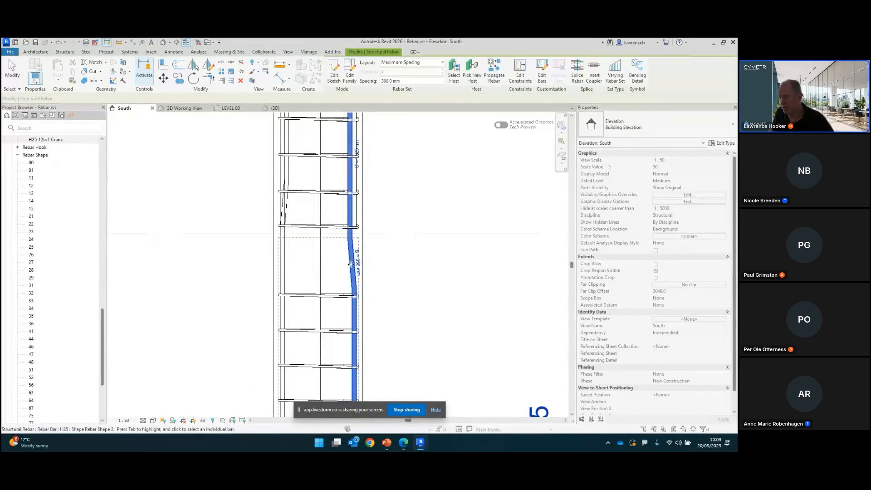
# Step: Open the H25 bar type's crank lengths, clear Auto Calculation, and cancel both dialogs
pyautogui.click(723, 144)
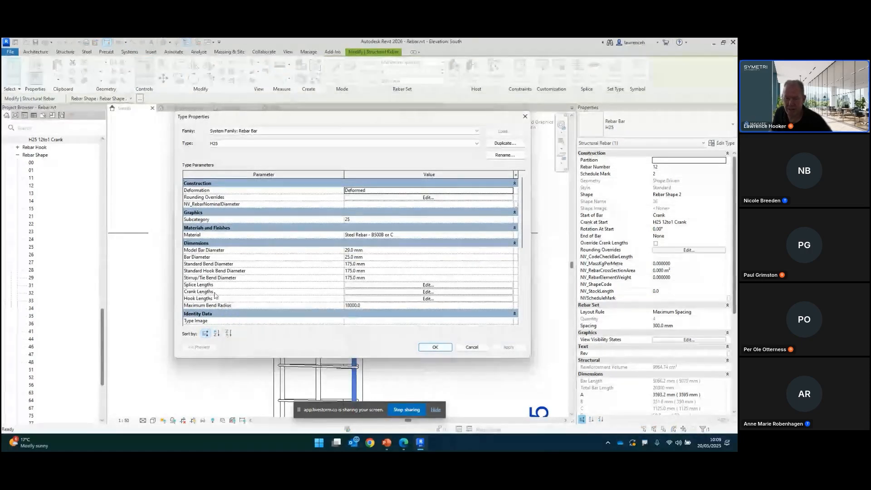
pyautogui.click(213, 292)
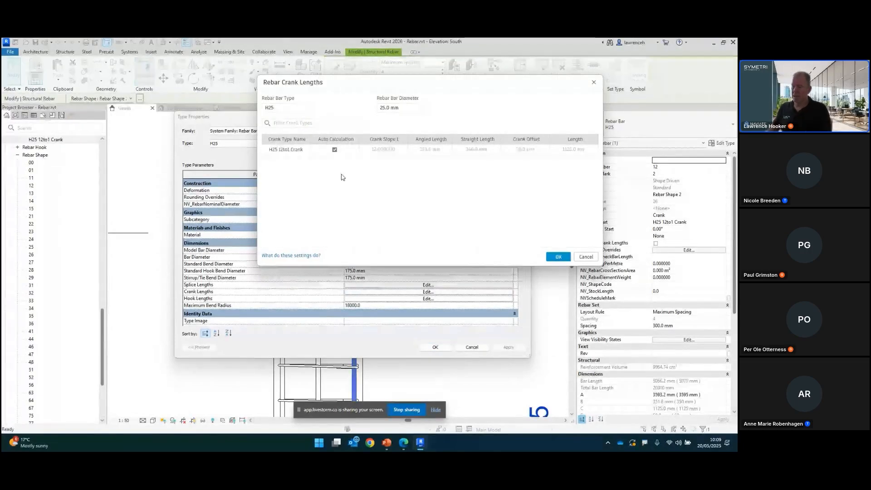
pyautogui.click(335, 150)
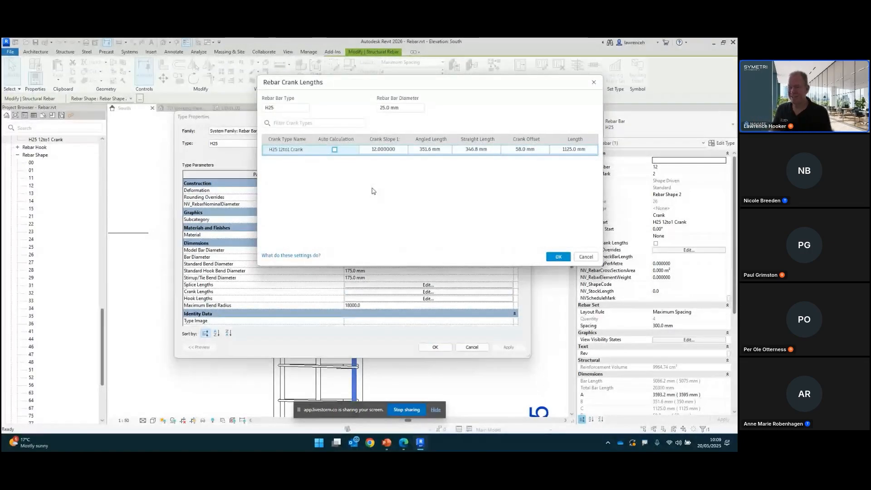
pyautogui.click(590, 257)
pyautogui.click(474, 347)
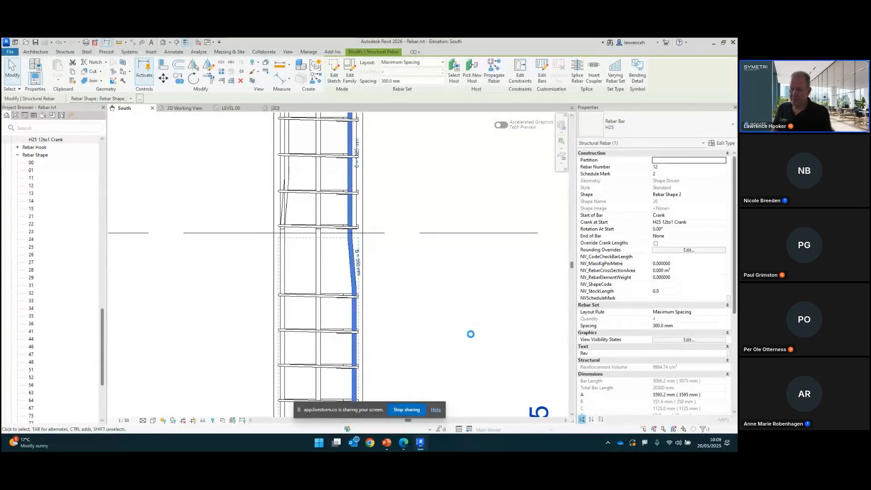
# Step: Switch to the slide presentation and advance to the next slide
pyautogui.click(477, 336)
pyautogui.scroll(-3, 471, 340)
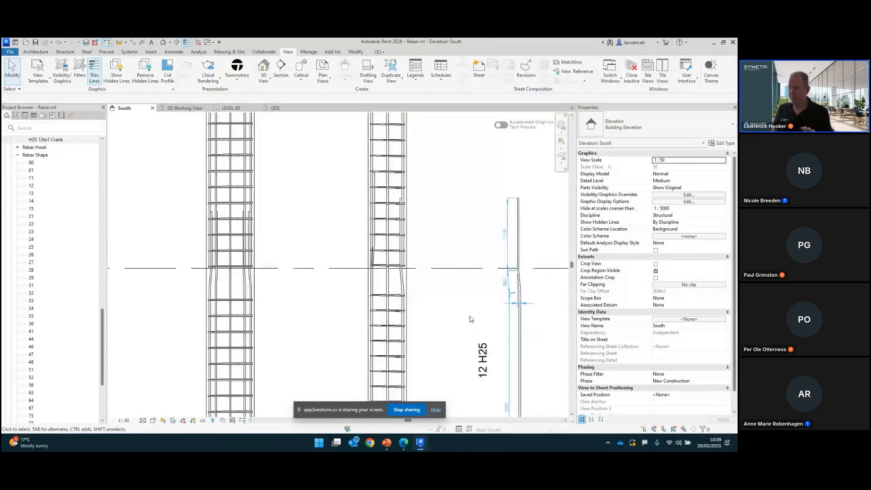
pyautogui.moveTo(479, 341); pyautogui.dragTo(470, 318, button='middle')
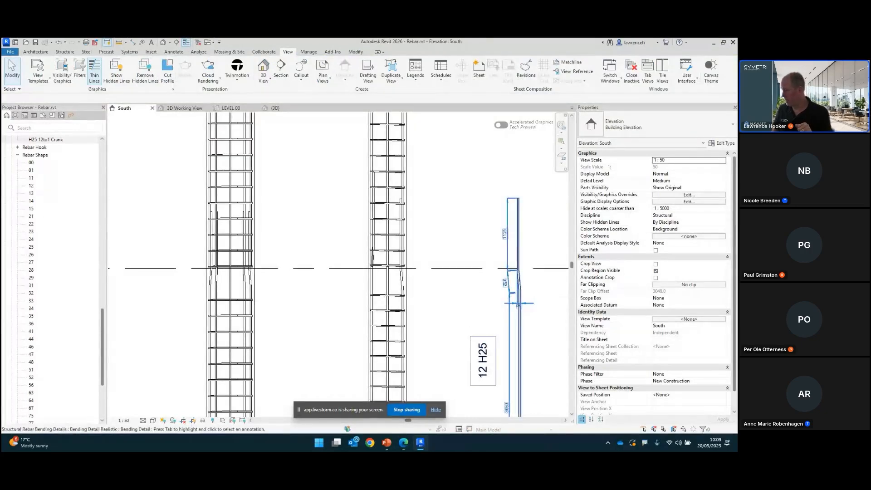
pyautogui.hotkey('alt', 'Tab')
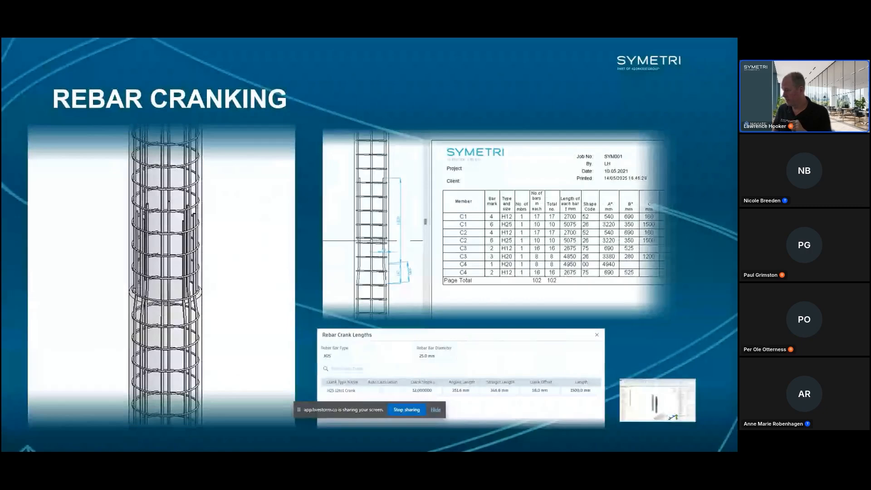
pyautogui.press('Right')
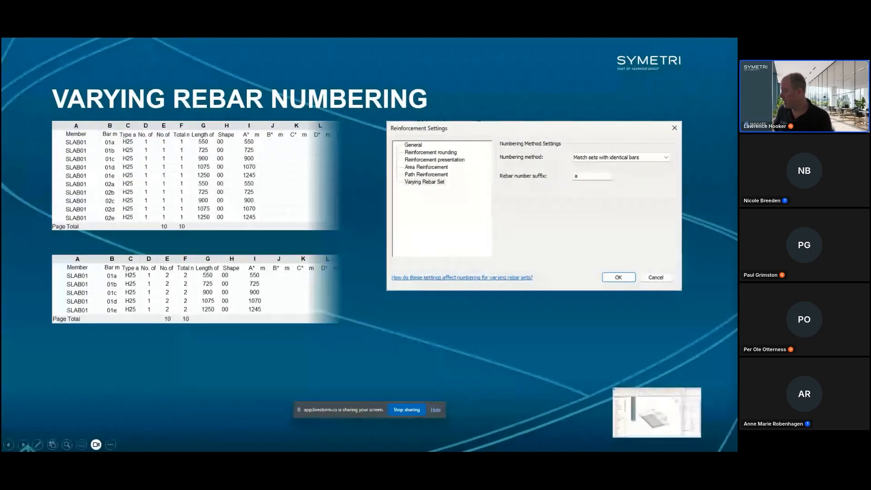
# Step: Return to Revit and inspect the varying rebar sets along the slab edges in the 3D Working View
pyautogui.hotkey('alt', 'Tab')
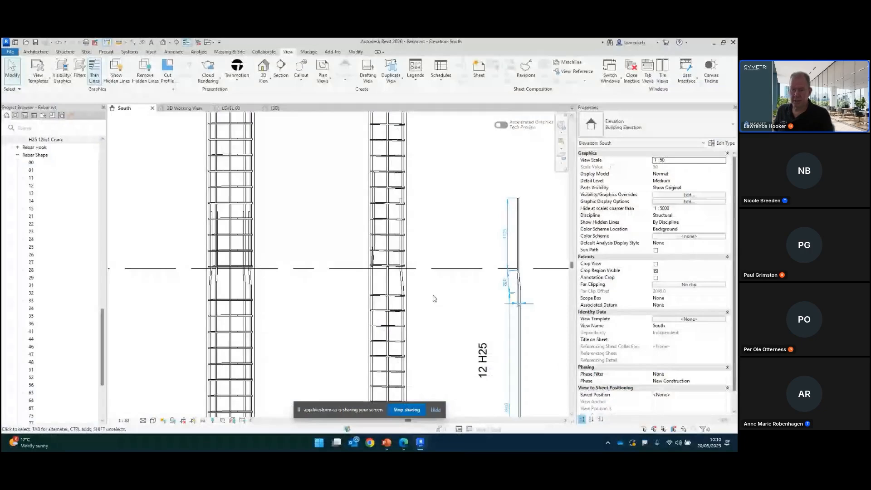
pyautogui.click(198, 109)
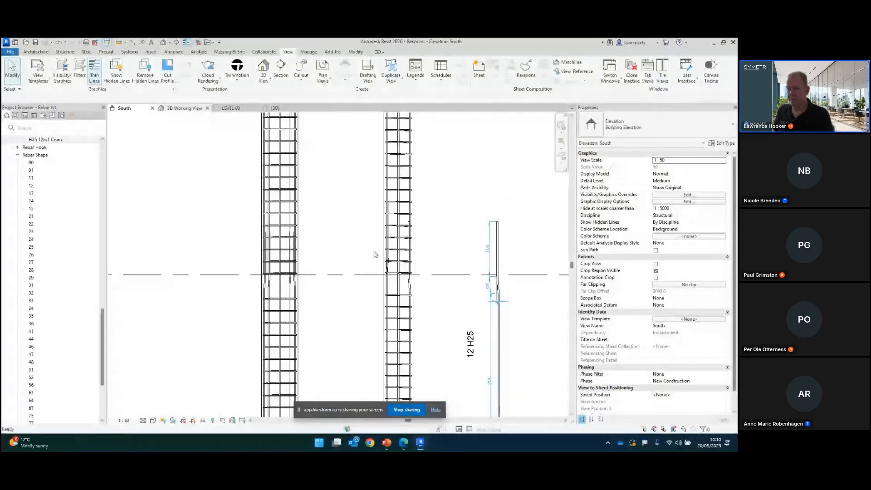
pyautogui.scroll(-4, 390, 266)
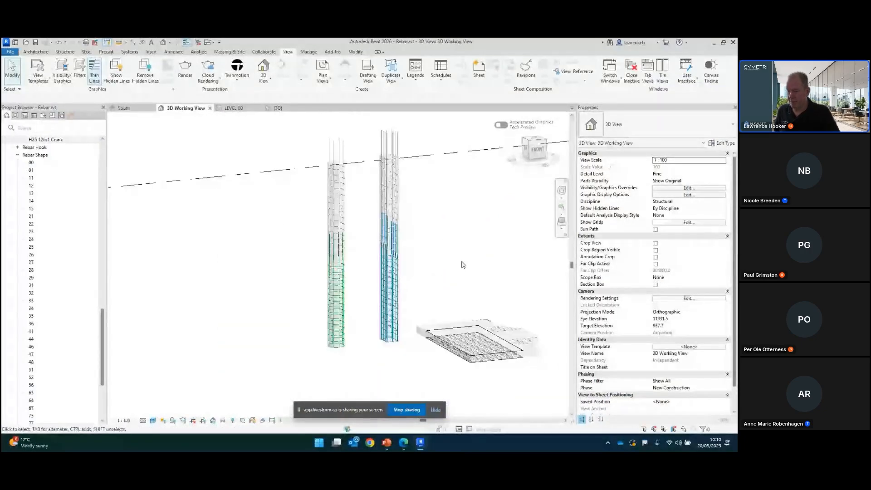
pyautogui.keyDown('shift'); pyautogui.moveTo(463, 264); pyautogui.dragTo(414, 340, button='middle'); pyautogui.keyUp('shift')
pyautogui.scroll(6, 366, 282)
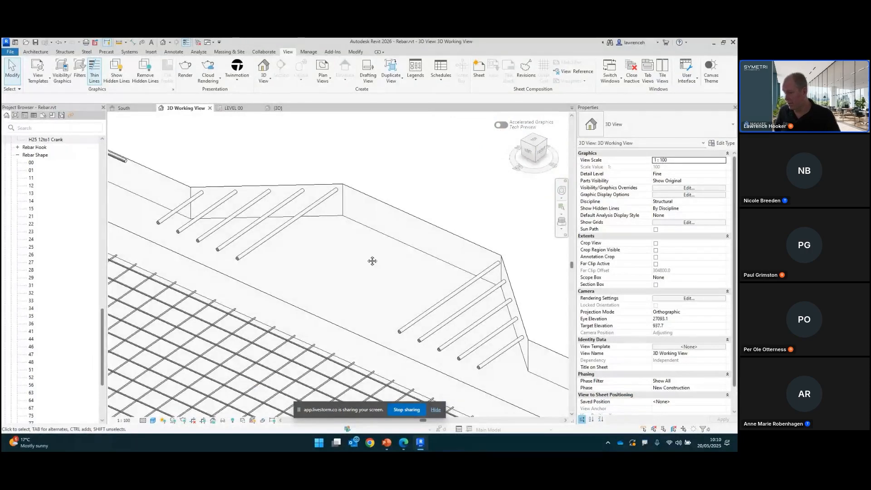
pyautogui.moveTo(373, 261); pyautogui.dragTo(398, 275, button='middle')
pyautogui.click(320, 232)
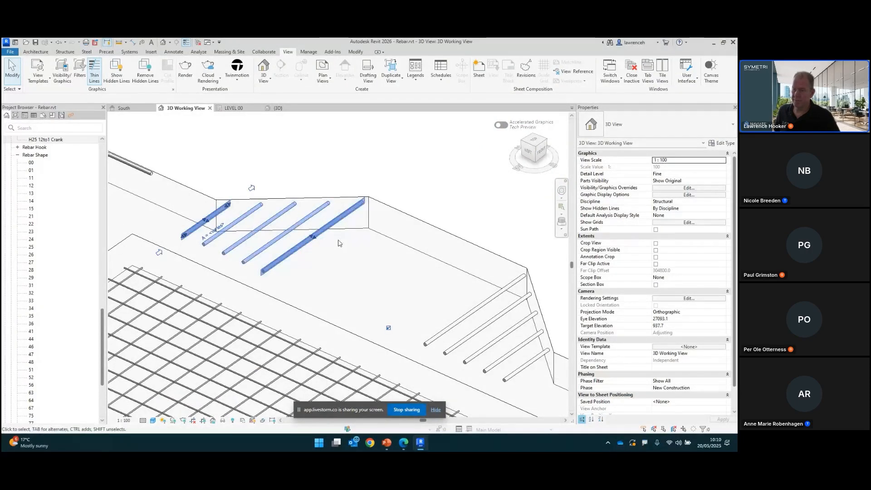
pyautogui.scroll(-2, 341, 240)
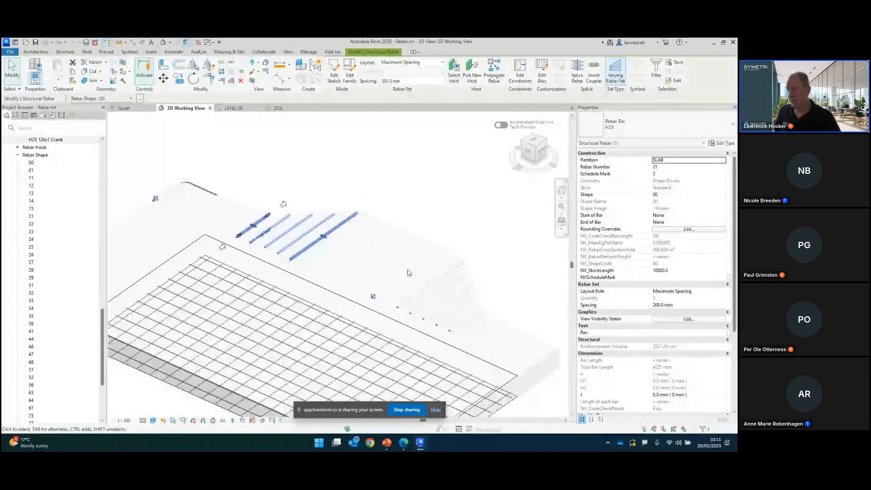
pyautogui.click(427, 296)
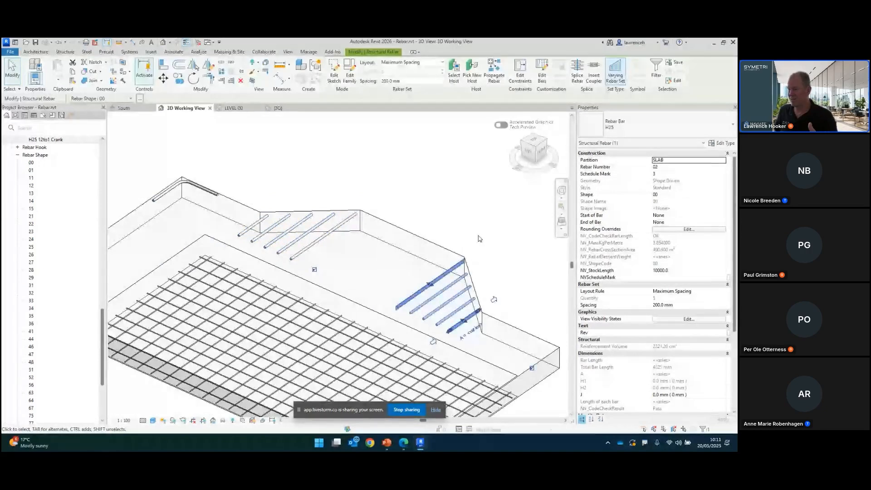
pyautogui.click(480, 238)
pyautogui.scroll(-1, 479, 239)
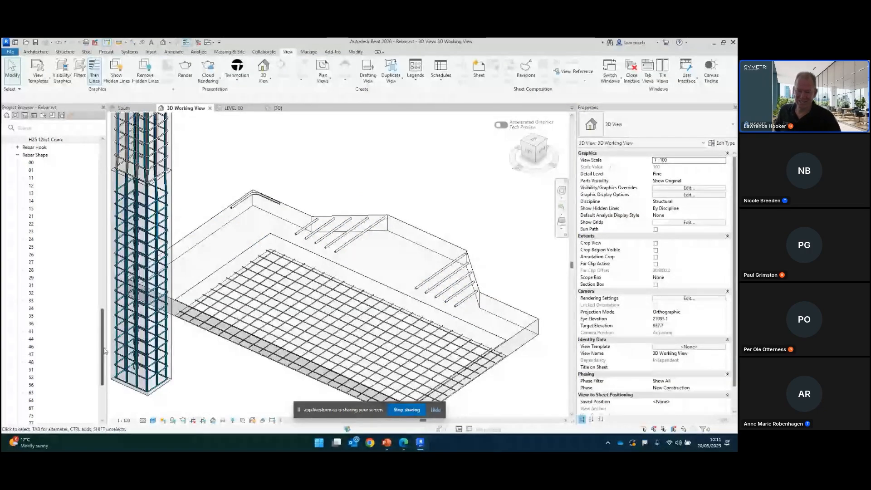
# Step: Open the SL02-Sheet 2 rebar schedule and enlarge it for reading
pyautogui.moveTo(104, 350); pyautogui.dragTo(104, 186)
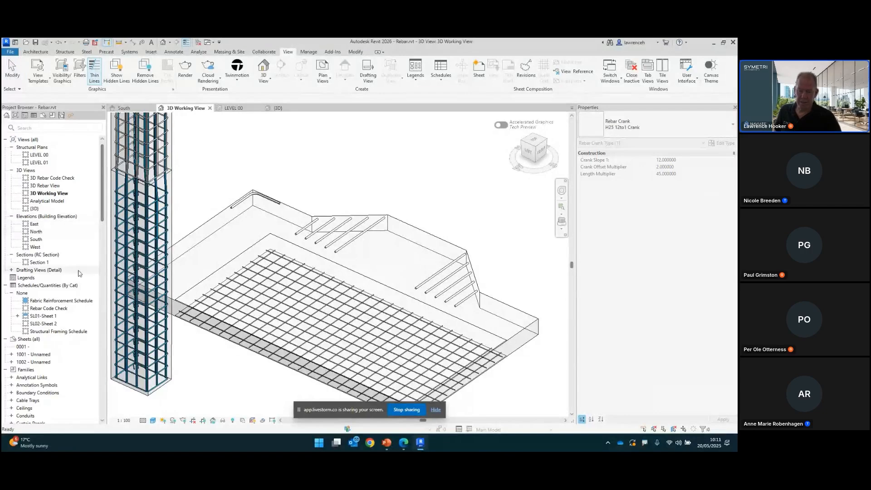
pyautogui.click(45, 324)
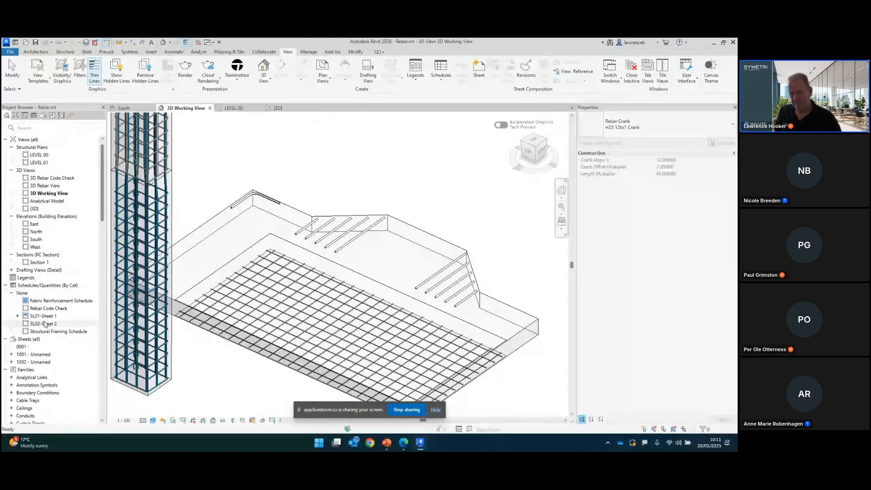
pyautogui.doubleClick(46, 324)
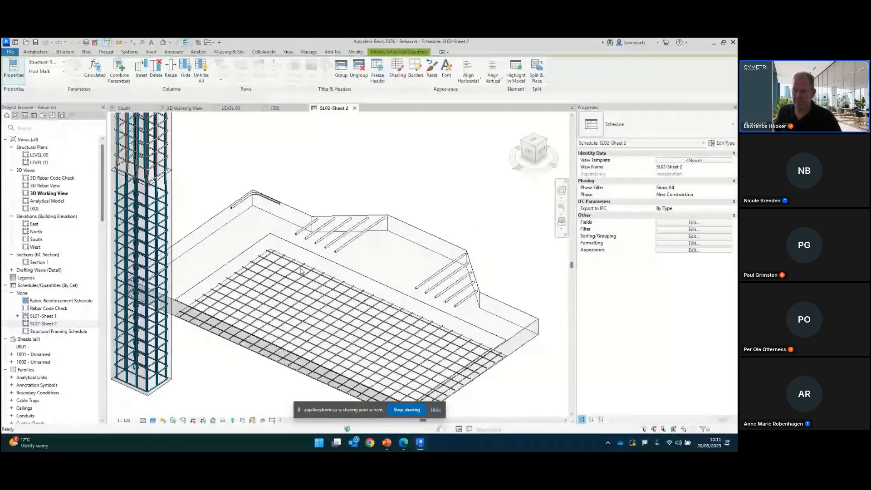
pyautogui.keyDown('ctrl'); pyautogui.scroll(5, 247, 210); pyautogui.keyUp('ctrl')
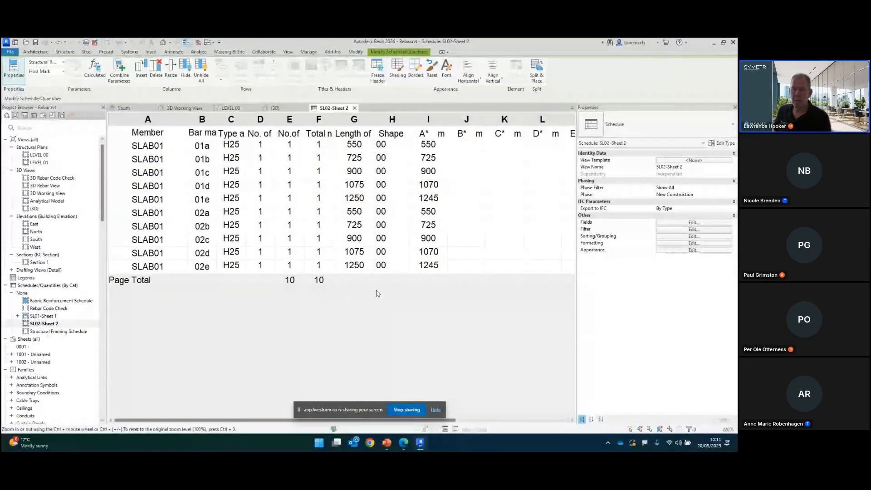
# Step: Set the Varying Rebar Set numbering method to Match sets with identical bars in Reinforcement Settings
pyautogui.click(70, 53)
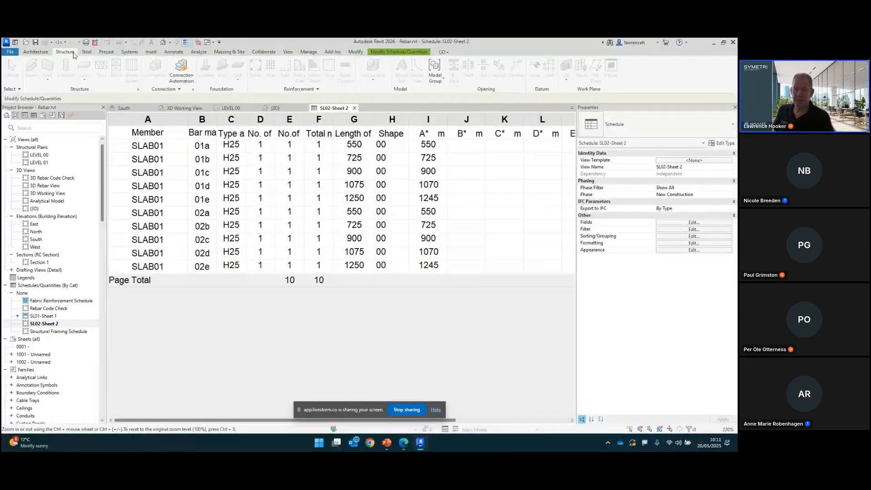
pyautogui.click(319, 89)
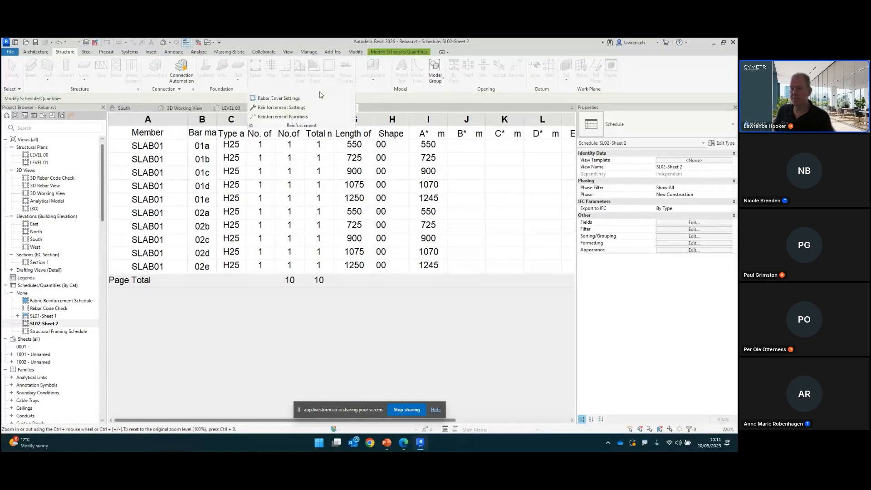
pyautogui.click(301, 107)
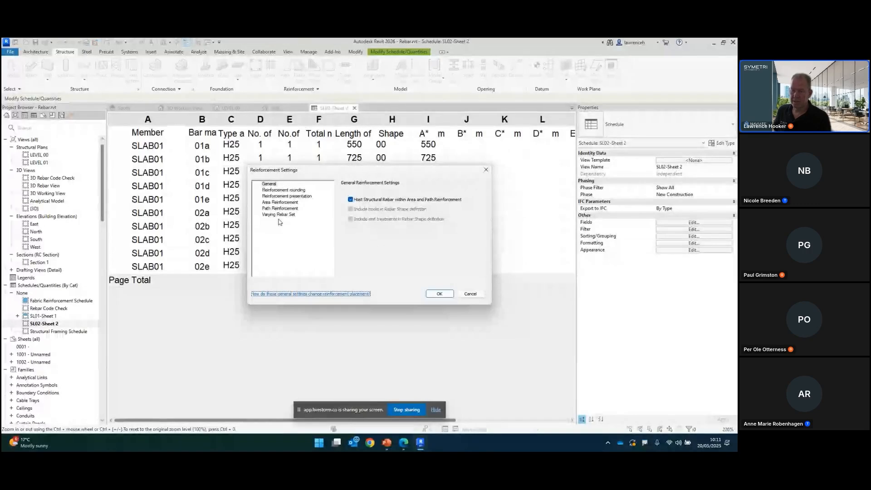
pyautogui.click(279, 215)
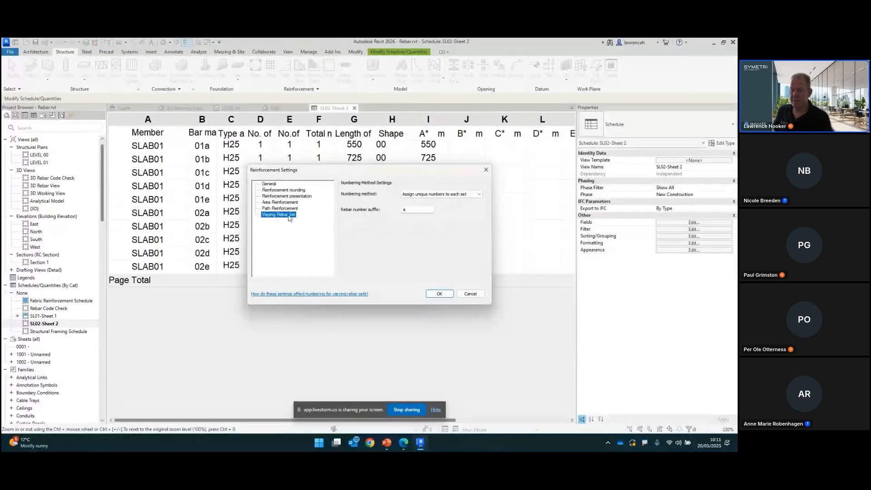
pyautogui.click(469, 196)
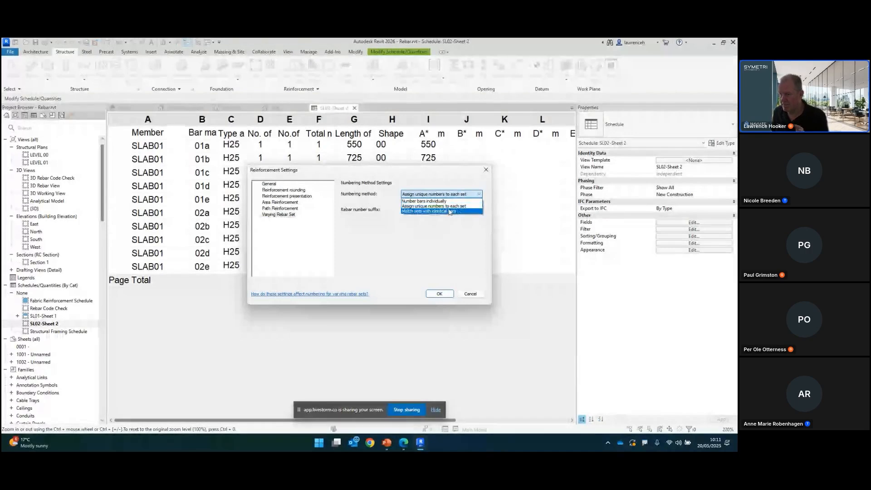
pyautogui.click(429, 211)
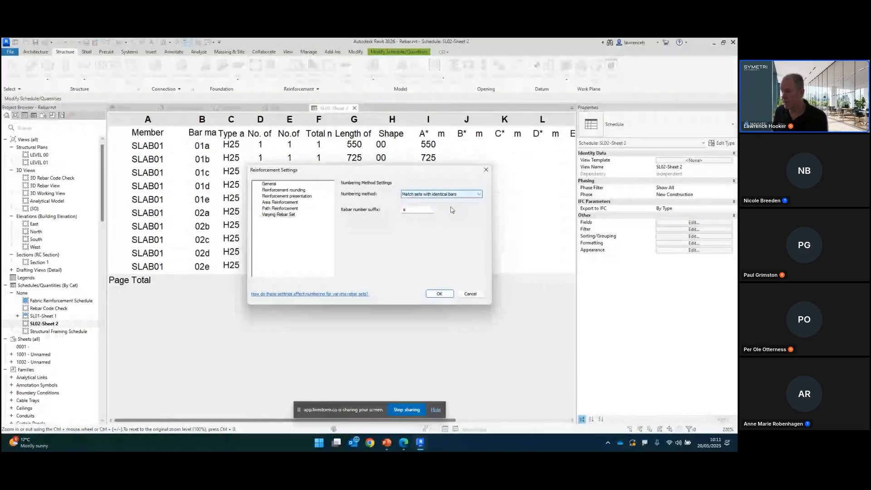
pyautogui.click(440, 294)
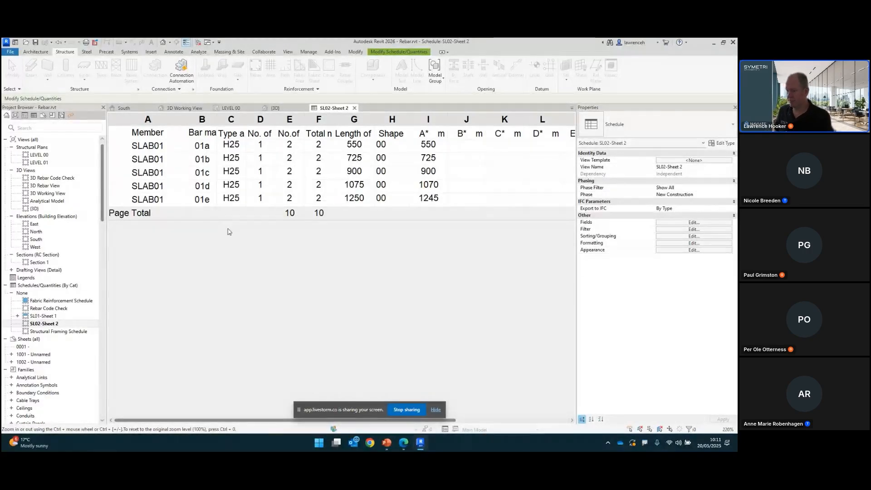
pyautogui.keyDown('ctrl'); pyautogui.scroll(-2, 242, 244); pyautogui.keyUp('ctrl')
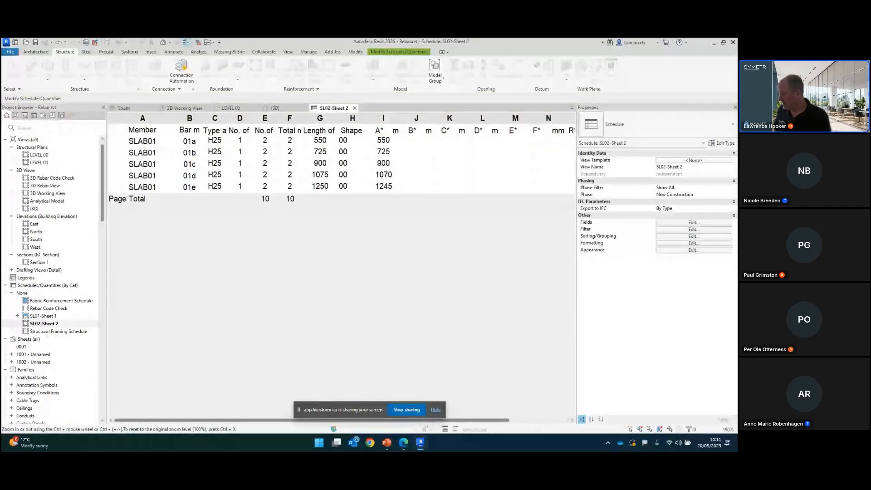
# Step: Switch to the presentation and move on to the General Rebar Enhancements slide
pyautogui.hotkey('alt', 'Tab')
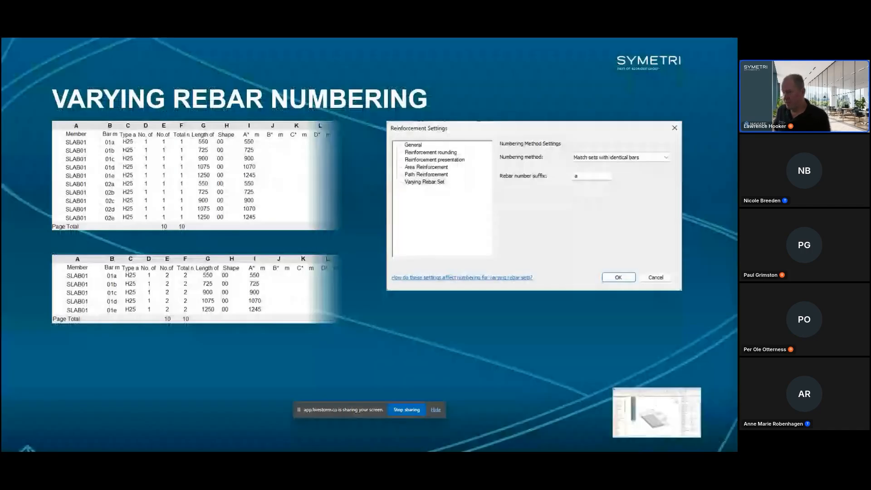
pyautogui.press('Right')
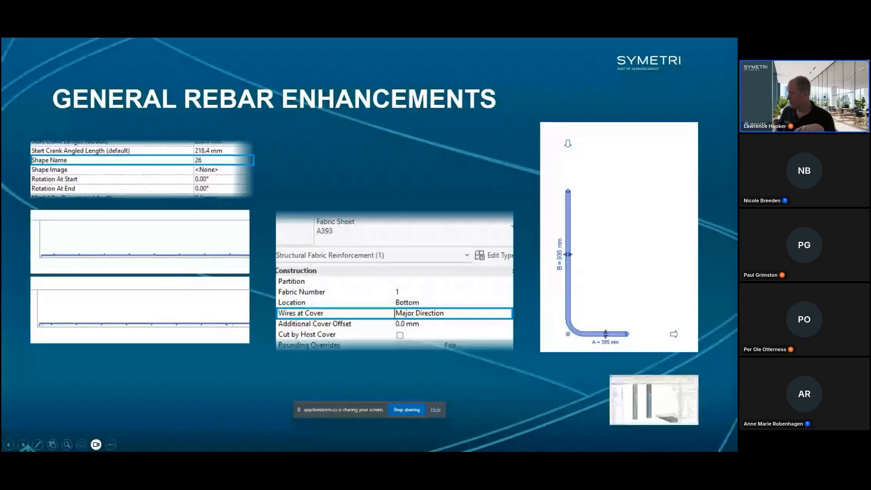
# Step: Return to the 3D Working View and examine the L-shaped bar at the slab edge
pyautogui.hotkey('alt', 'Tab')
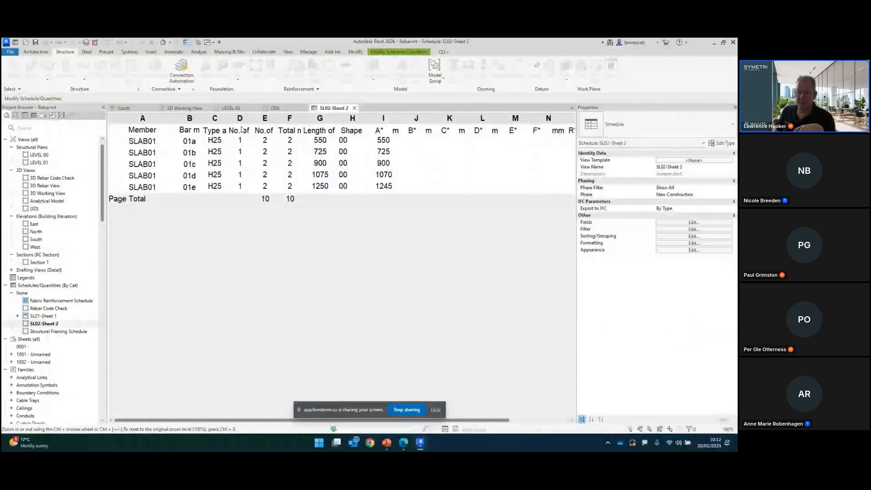
pyautogui.click(185, 108)
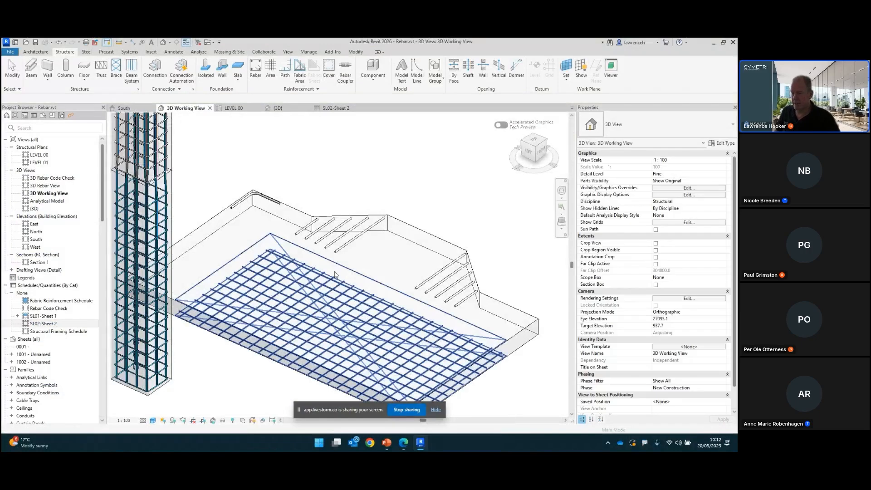
pyautogui.scroll(-3, 335, 275)
pyautogui.scroll(3, 432, 244)
pyautogui.keyDown('shift'); pyautogui.moveTo(432, 243); pyautogui.dragTo(389, 261, button='middle'); pyautogui.keyUp('shift')
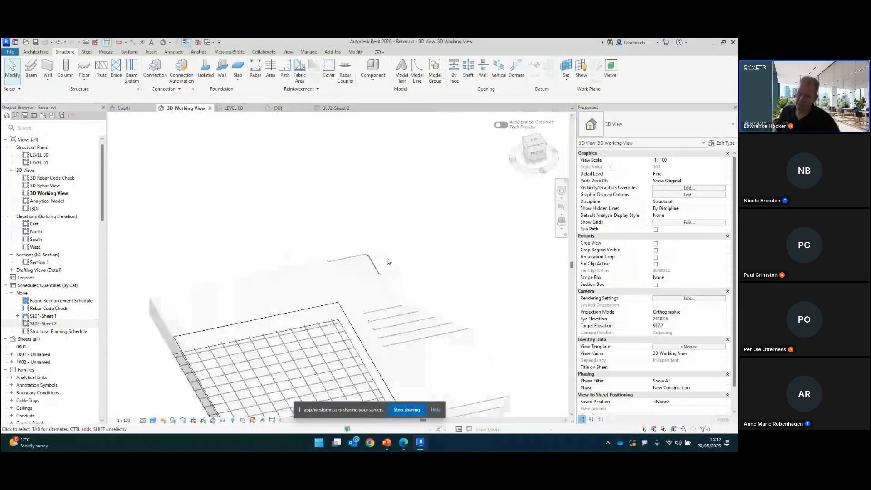
pyautogui.scroll(2, 387, 261)
pyautogui.click(363, 277)
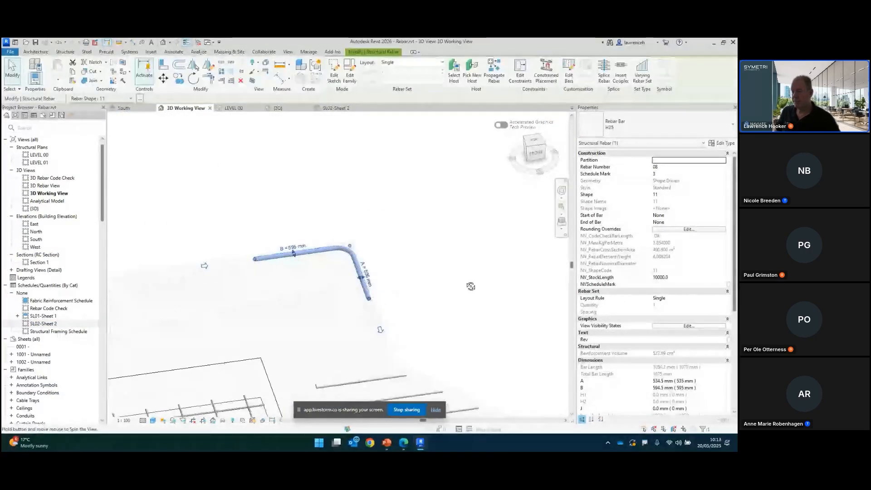
pyautogui.keyDown('shift'); pyautogui.moveTo(471, 286); pyautogui.dragTo(467, 286, button='middle'); pyautogui.keyUp('shift')
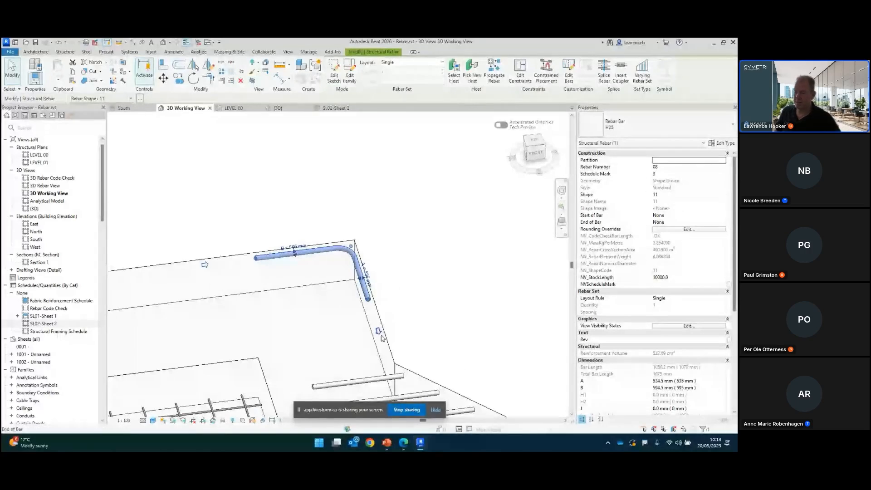
pyautogui.moveTo(222, 280); pyautogui.dragTo(265, 259, button='middle')
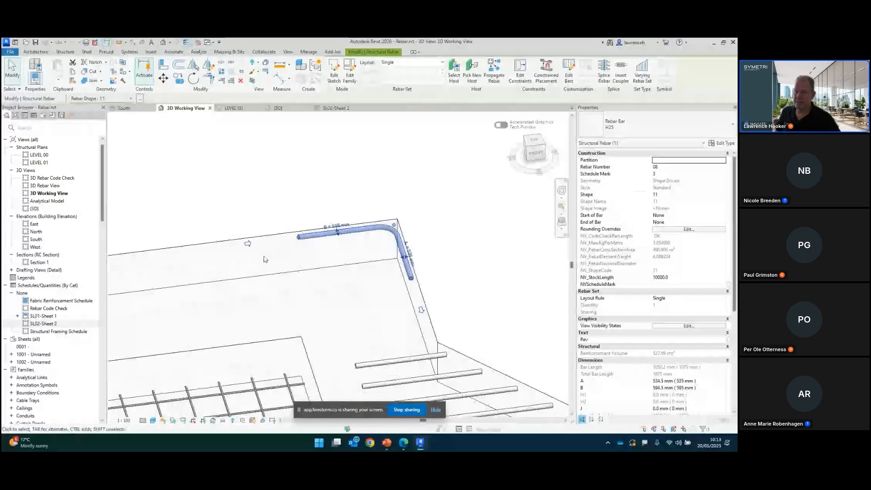
pyautogui.scroll(1, 264, 259)
pyautogui.scroll(-1, 254, 240)
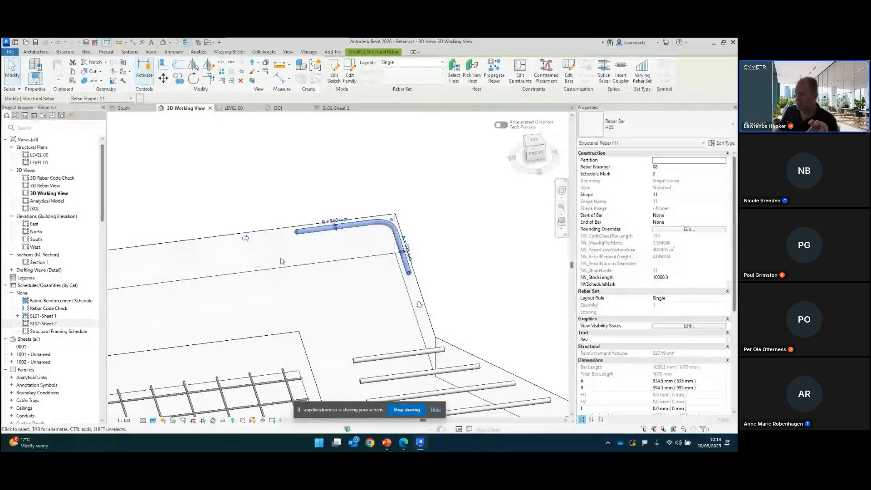
pyautogui.scroll(-3, 307, 272)
pyautogui.moveTo(394, 287); pyautogui.dragTo(402, 235, button='middle')
pyautogui.click(401, 235)
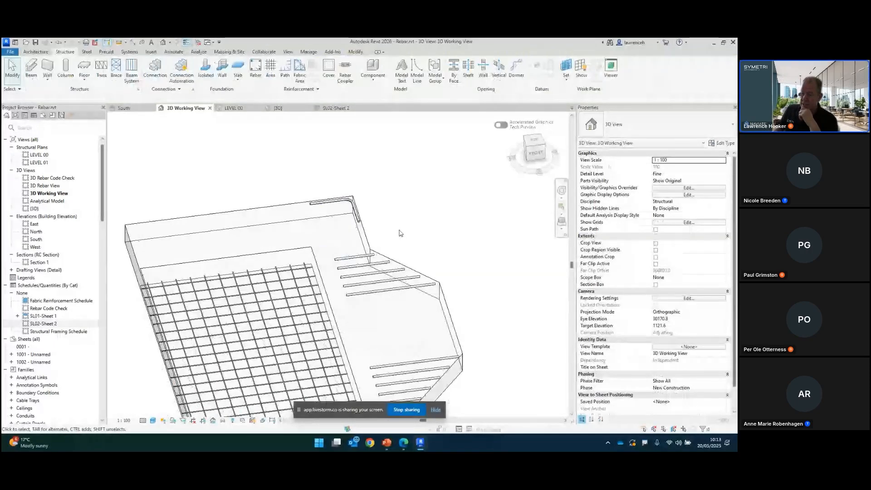
# Step: Select the cranked column rebar set and open its rebar shape family for editing
pyautogui.scroll(-4, 406, 248)
pyautogui.scroll(8, 275, 247)
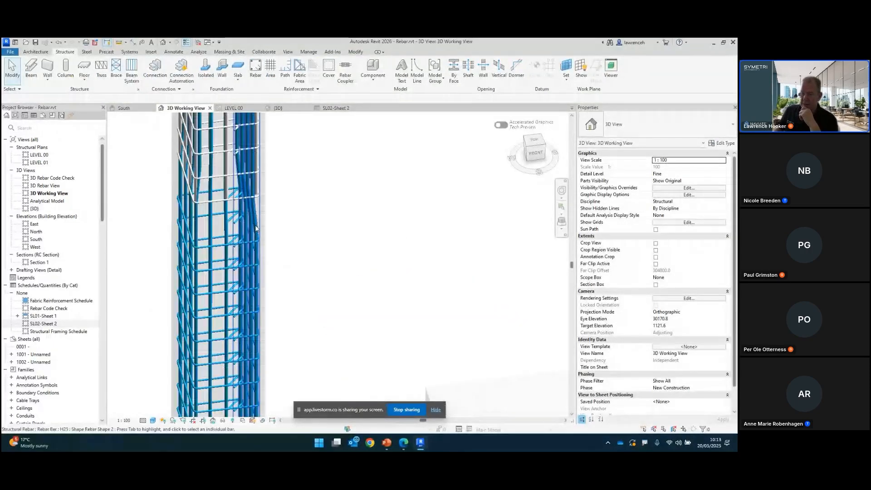
pyautogui.click(256, 232)
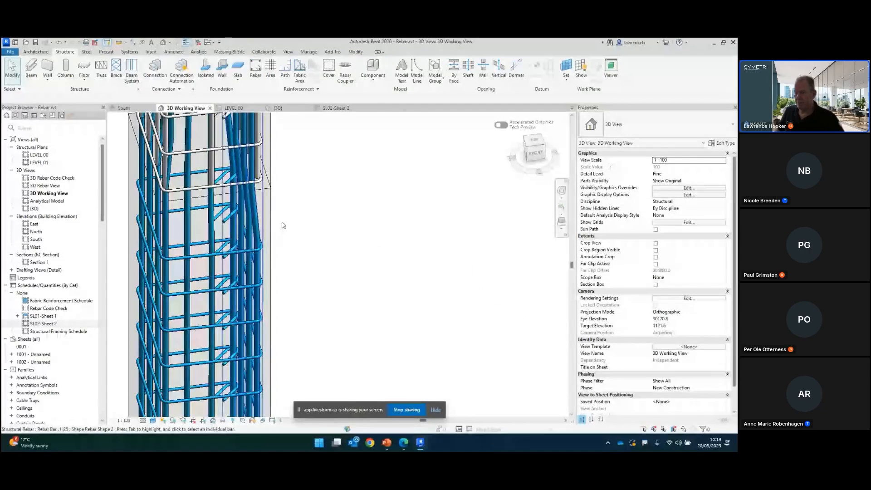
pyautogui.scroll(-3, 341, 273)
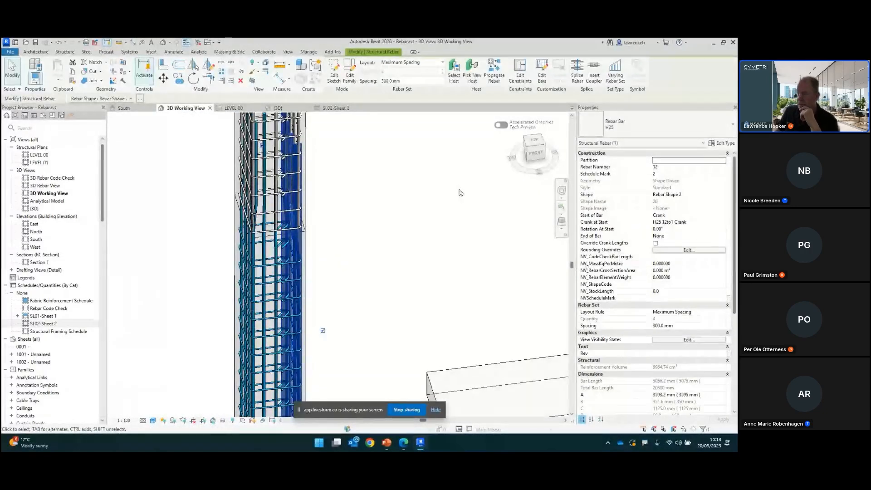
pyautogui.click(348, 78)
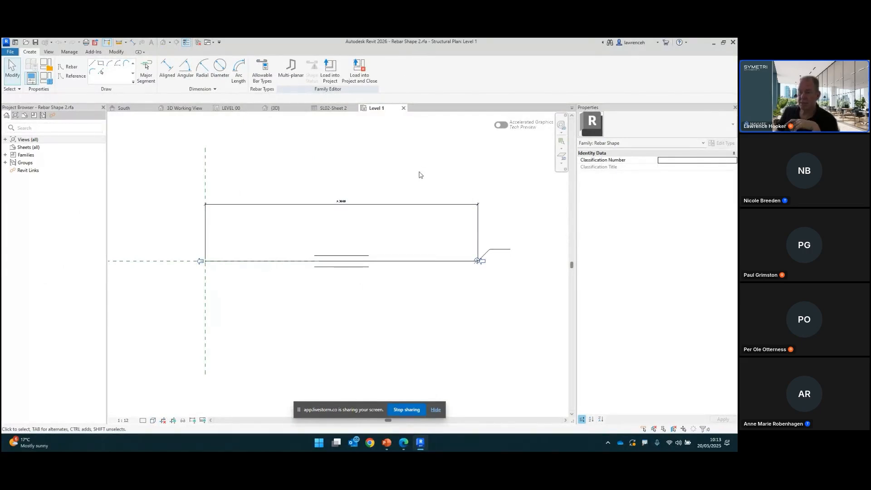
pyautogui.moveTo(419, 173); pyautogui.dragTo(391, 165, button='middle')
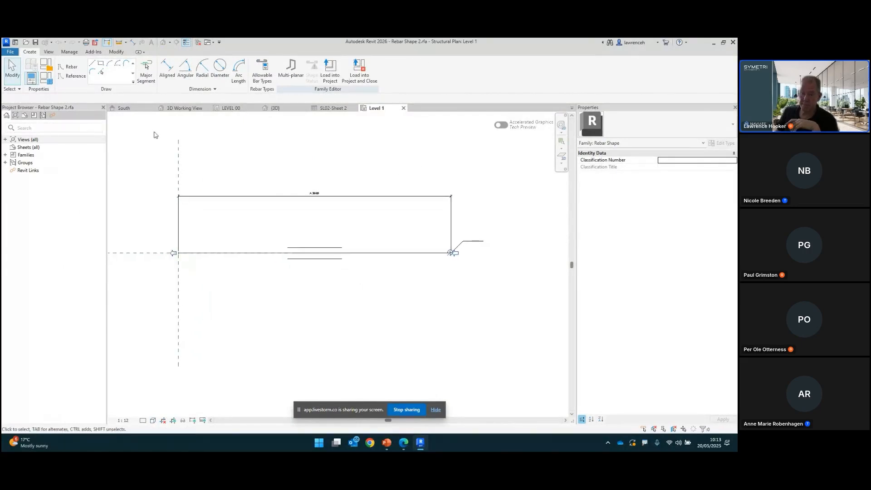
# Step: Inspect the rebar shape family's parameters, including Shape Name and the bar length formula, then close the family
pyautogui.click(47, 79)
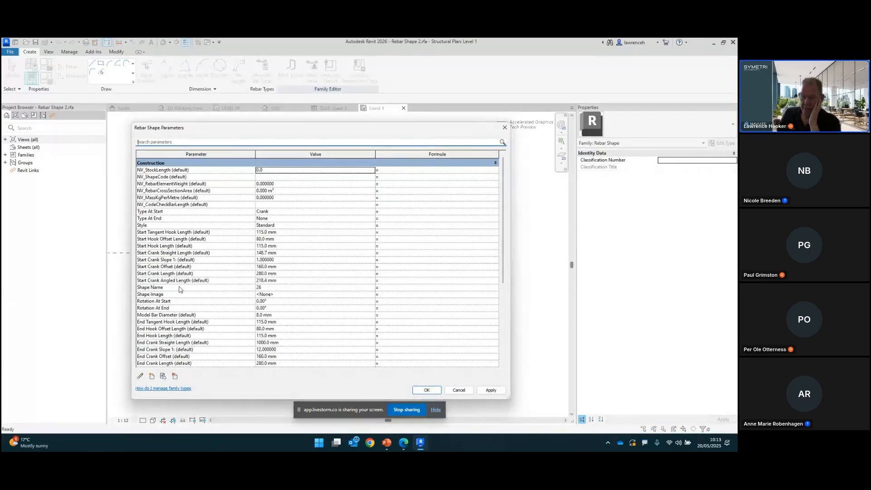
pyautogui.click(181, 289)
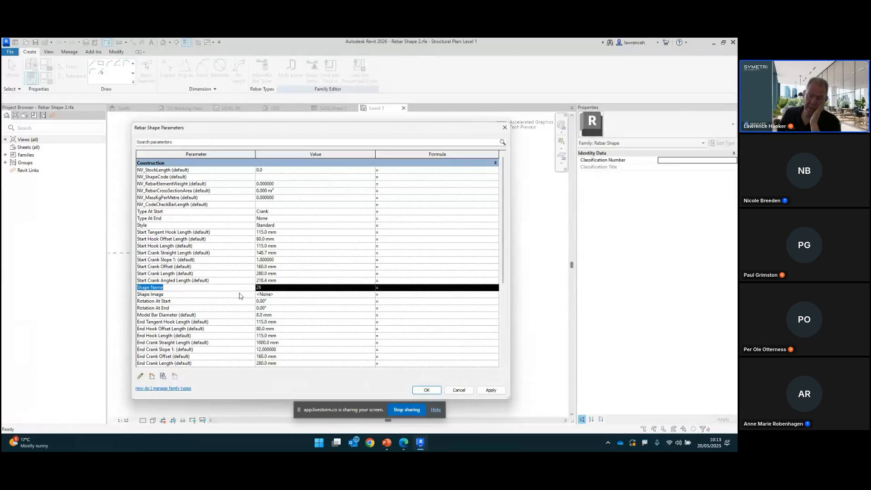
pyautogui.click(283, 287)
pyautogui.click(283, 288)
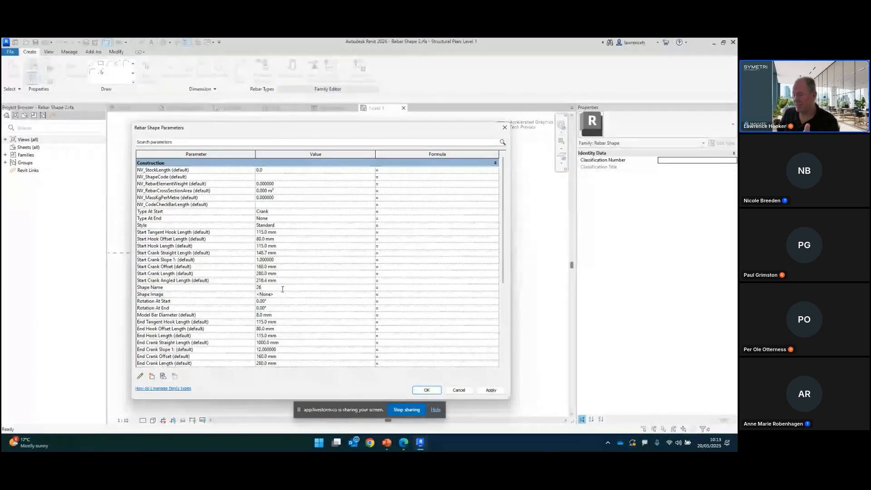
pyautogui.scroll(-5, 301, 289)
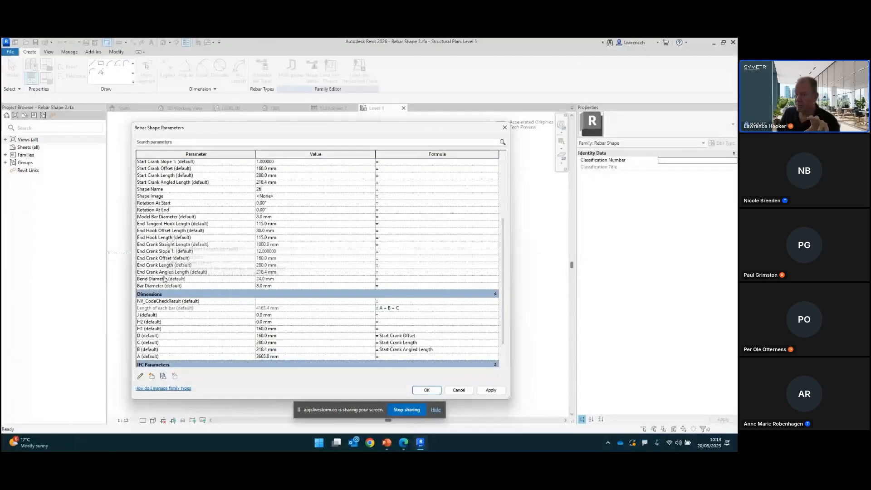
pyautogui.scroll(2, 174, 239)
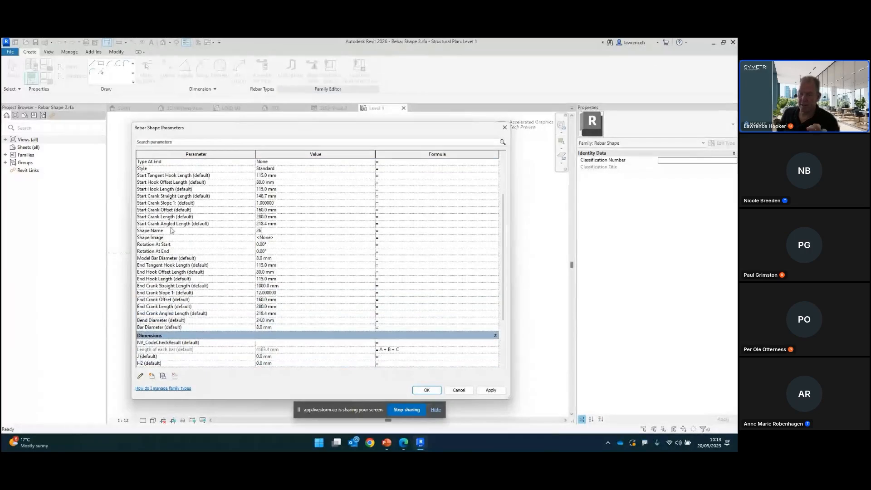
pyautogui.scroll(-3, 181, 312)
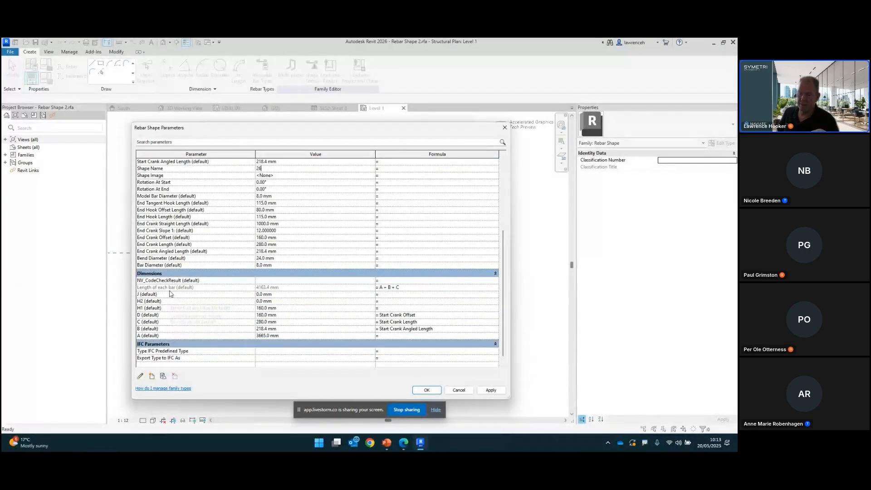
pyautogui.click(415, 291)
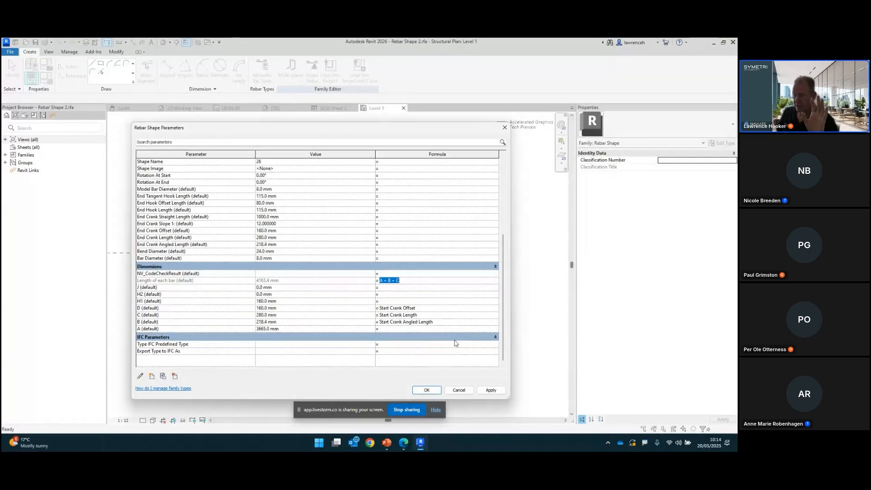
pyautogui.scroll(-1, 463, 357)
pyautogui.click(460, 391)
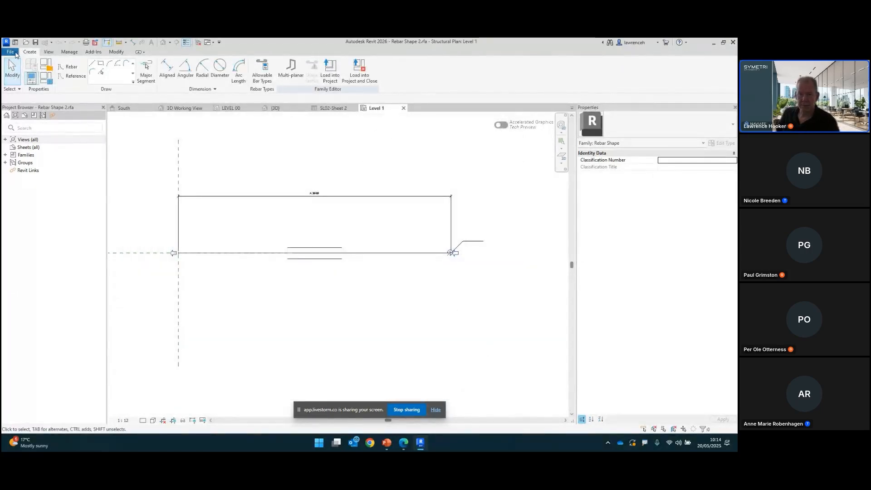
pyautogui.click(10, 52)
pyautogui.click(41, 204)
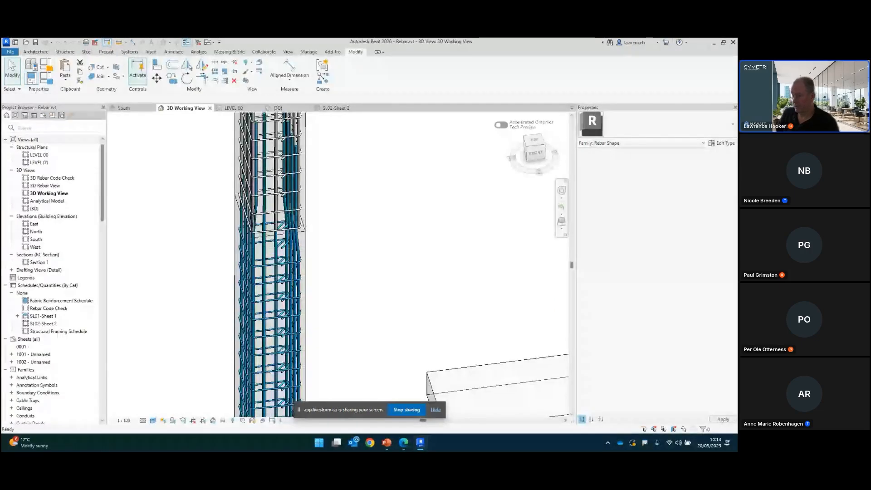
# Step: Switch to the presentation and advance to the Point to Point Steel Modelling slide
pyautogui.hotkey('alt', 'Tab')
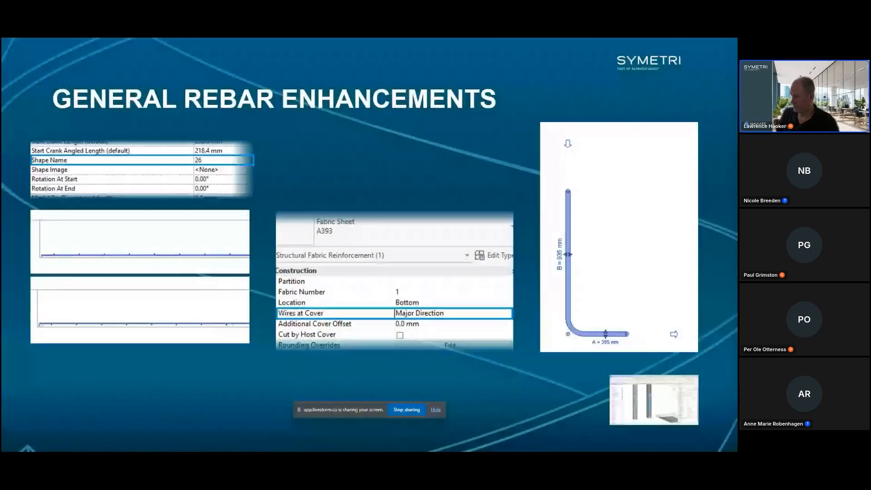
pyautogui.press('Right')
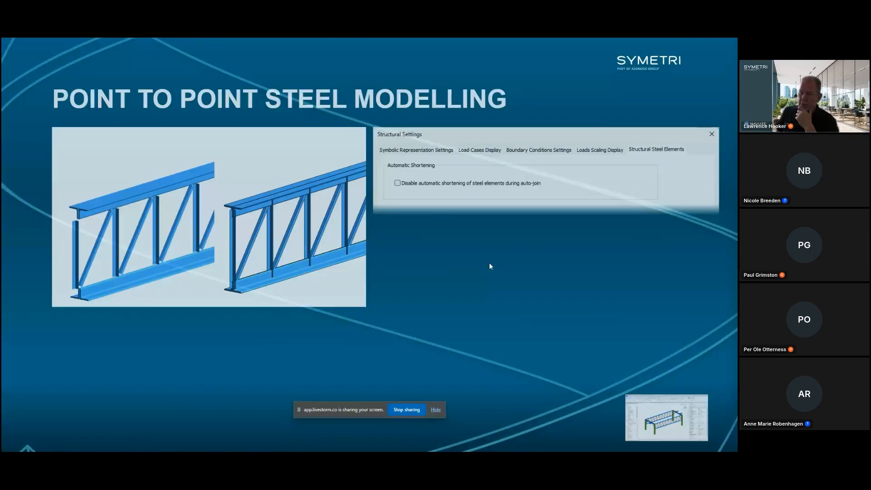
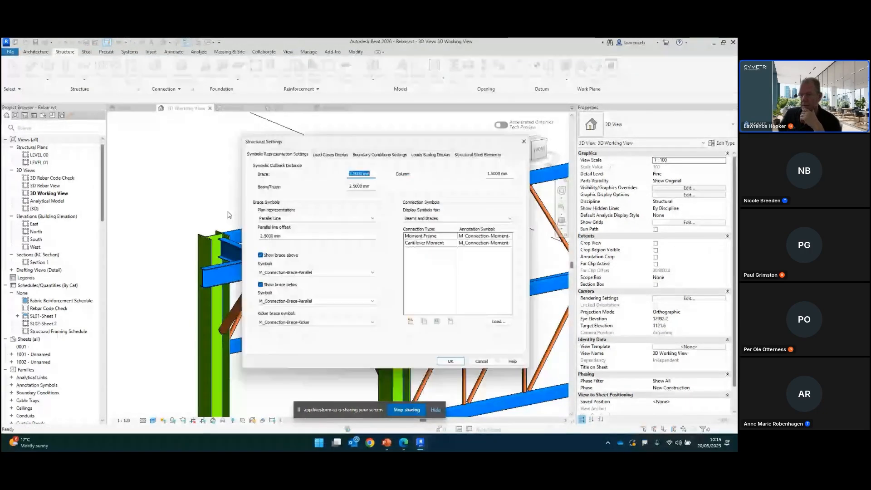
# Step: In Structural Settings, turn on disabling automatic shortening of steel elements during auto-join and accept the warning
pyautogui.moveTo(312, 145); pyautogui.dragTo(270, 137)
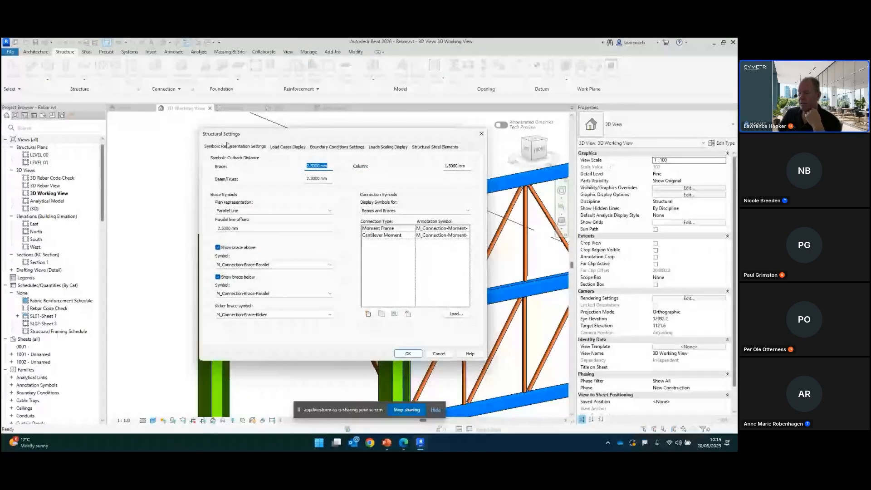
pyautogui.click(436, 147)
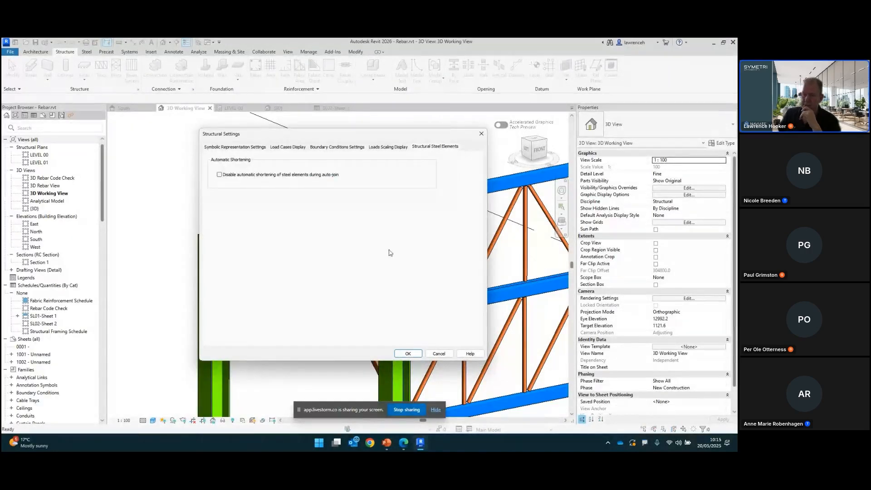
pyautogui.click(219, 174)
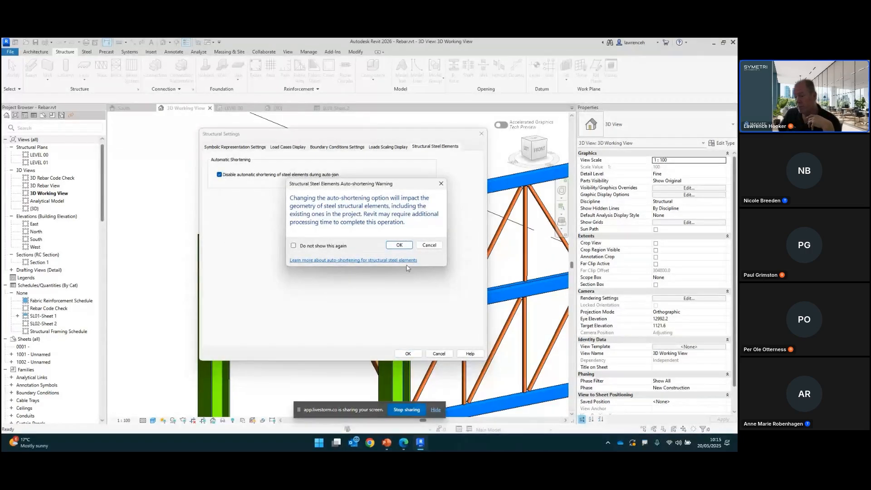
pyautogui.click(399, 245)
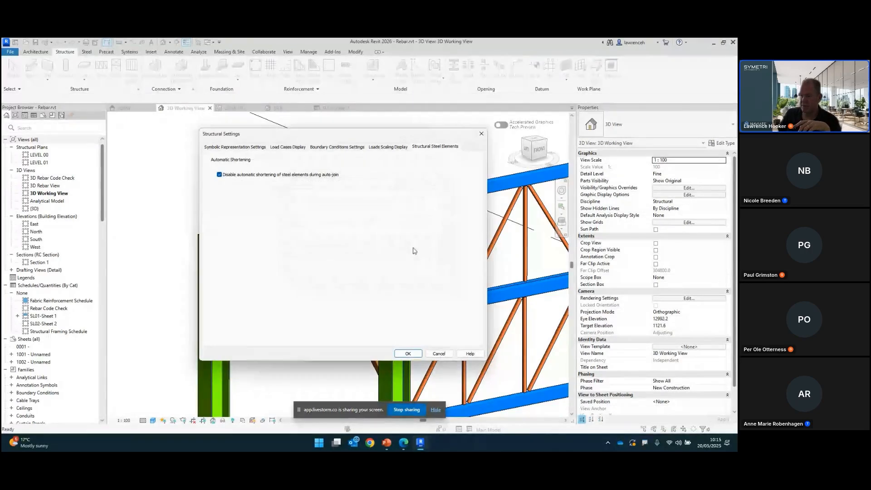
pyautogui.click(407, 353)
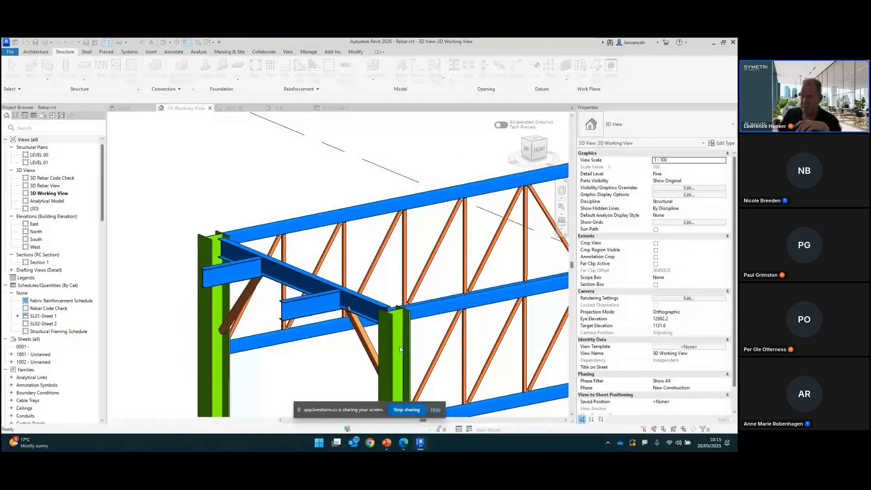
# Step: Start the Beam tool with 3D Snapping enabled and place a beam from the column's top endpoint to a beam endpoint below
pyautogui.scroll(5, 310, 265)
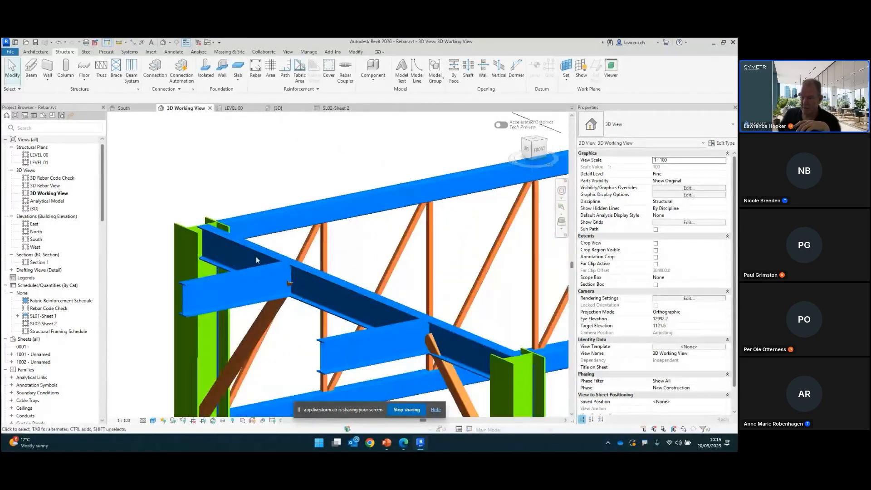
pyautogui.scroll(-2, 309, 265)
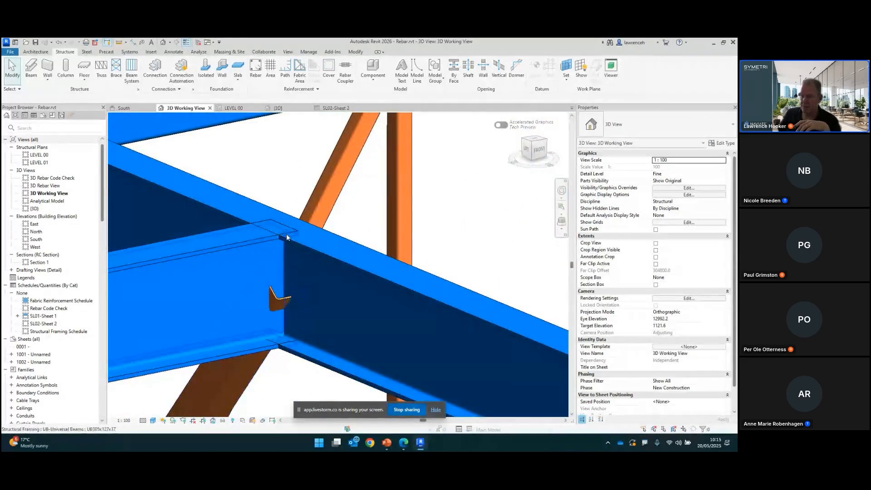
pyautogui.scroll(-4, 292, 266)
pyautogui.moveTo(459, 305); pyautogui.dragTo(322, 262, button='middle')
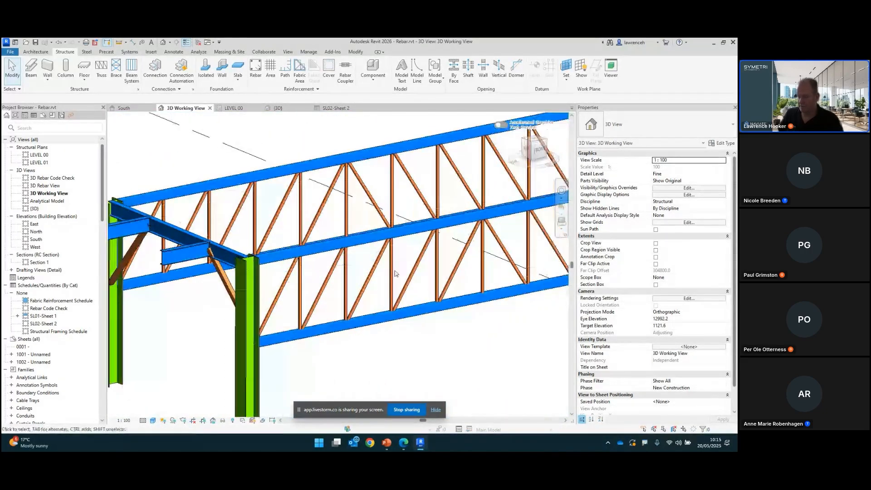
pyautogui.keyDown('shift'); pyautogui.moveTo(406, 248); pyautogui.dragTo(121, 141, button='middle'); pyautogui.keyUp('shift')
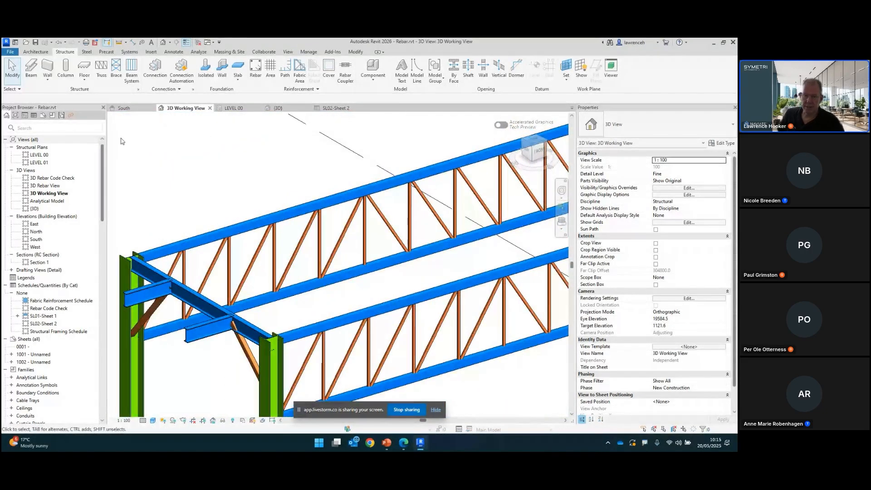
pyautogui.press('b')
pyautogui.press('m')
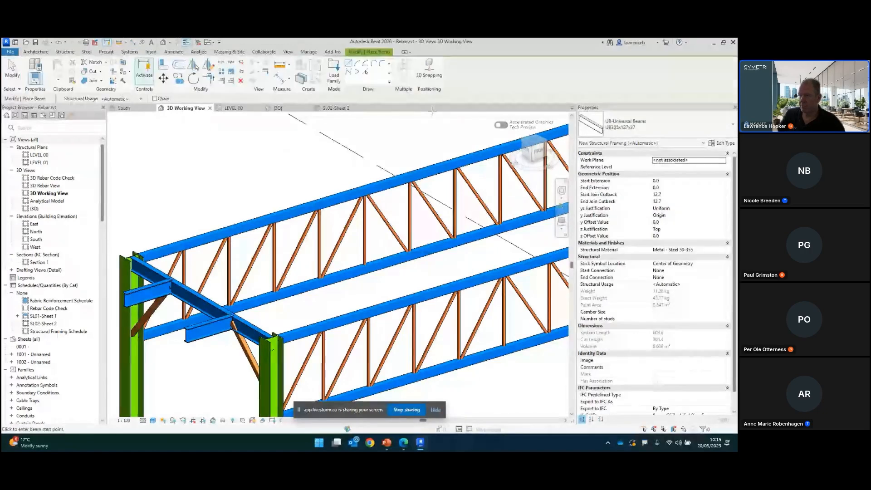
pyautogui.click(429, 69)
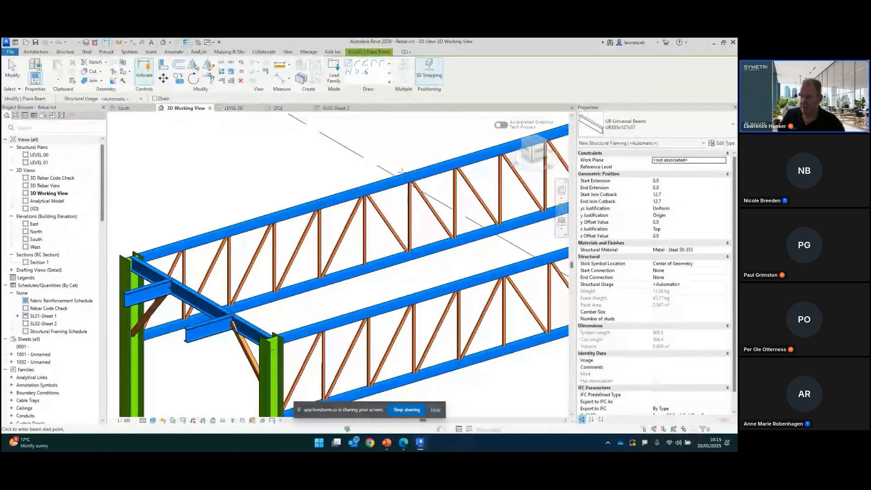
pyautogui.moveTo(402, 173); pyautogui.dragTo(417, 174, button='middle')
pyautogui.scroll(-1, 402, 186)
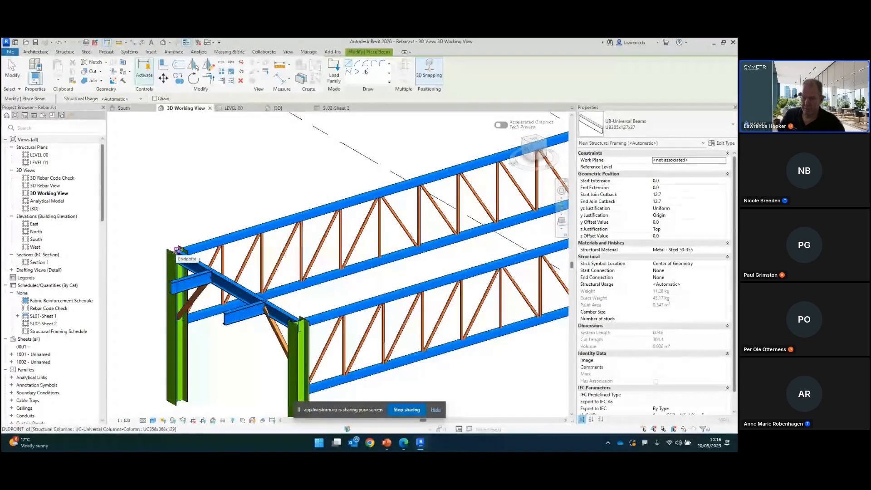
pyautogui.click(178, 249)
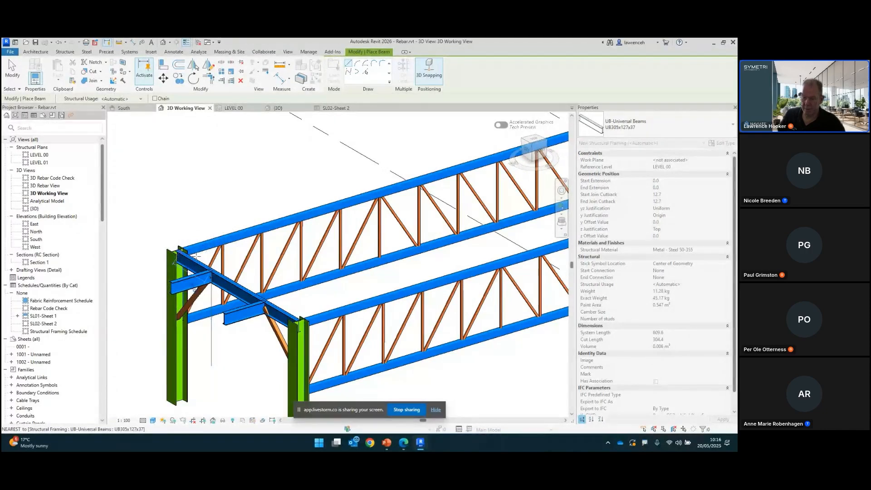
pyautogui.click(224, 313)
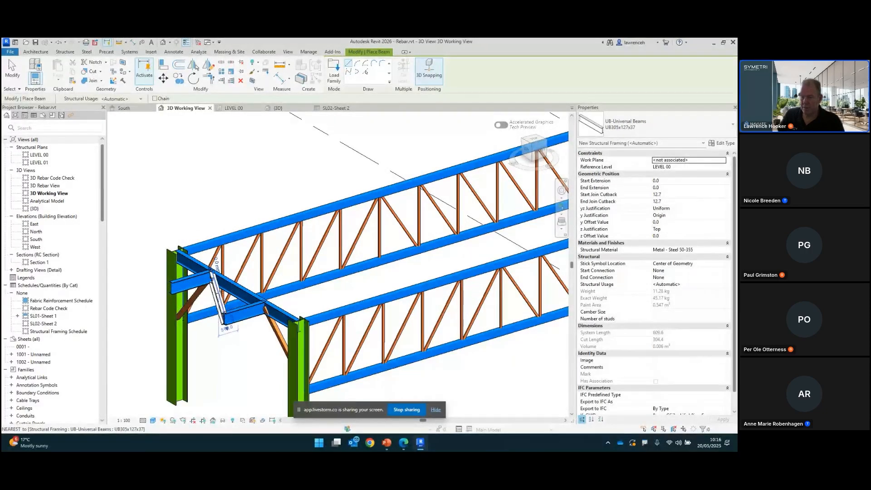
# Step: Place a second beam from a point on the column face to the far beam's endpoint, then exit the tool
pyautogui.scroll(6, 205, 256)
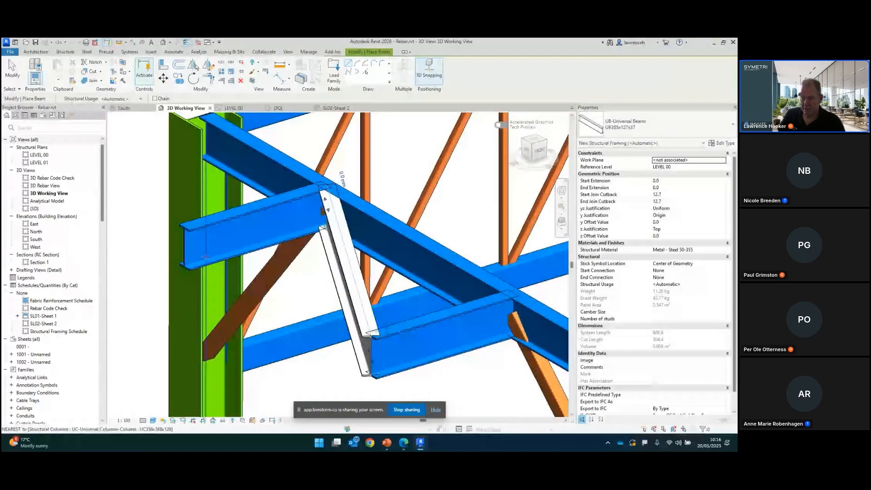
pyautogui.click(205, 256)
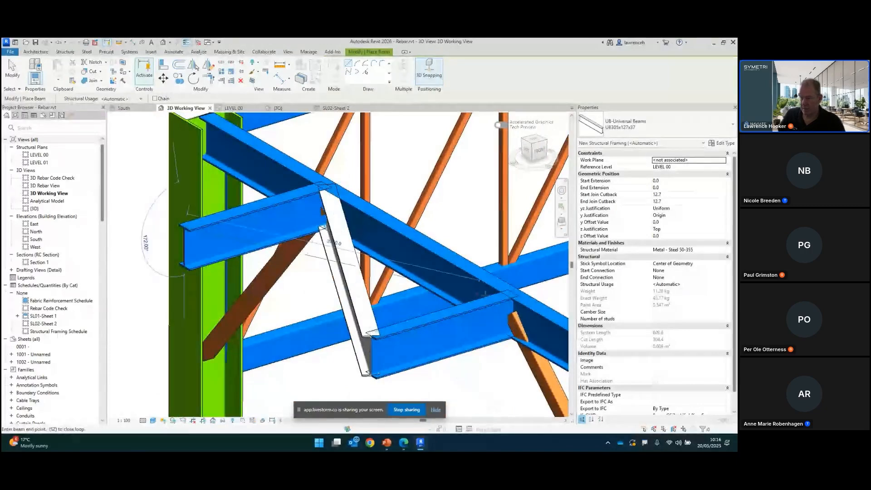
pyautogui.click(507, 292)
pyautogui.press('Escape')
pyautogui.press('Escape')
# Step: Switch to the presentation, advance to the Accurate Steel Weights slide, and return to the model
pyautogui.scroll(4, 188, 217)
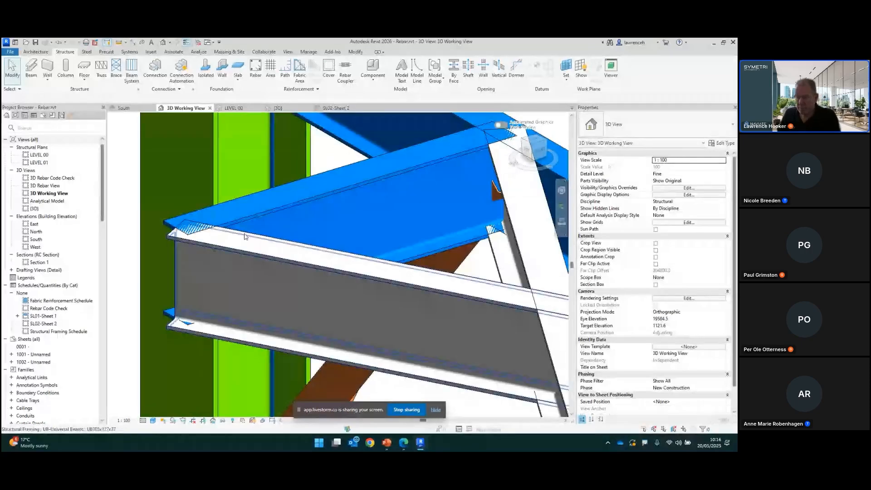
pyautogui.scroll(-4, 365, 231)
pyautogui.scroll(-2, 367, 240)
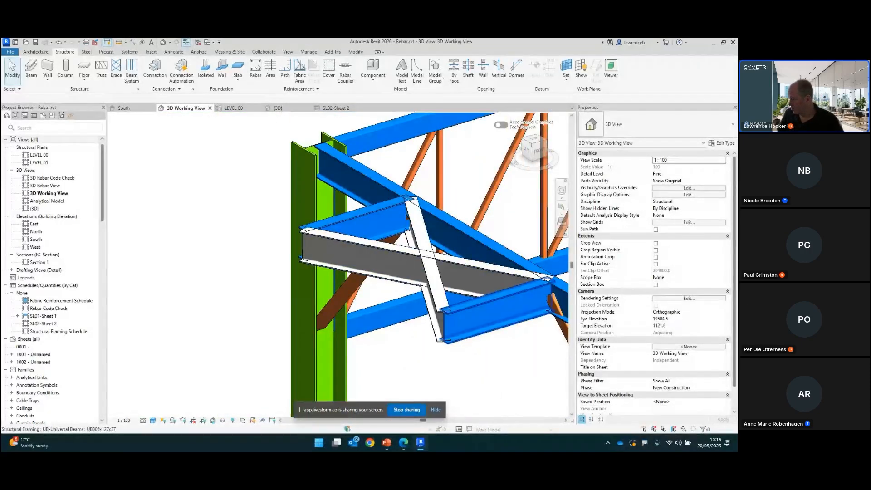
pyautogui.hotkey('alt', 'Tab')
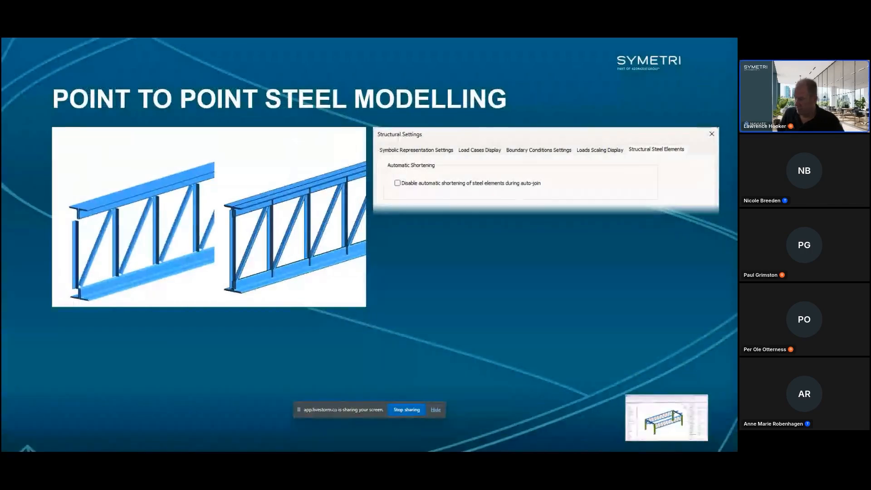
pyautogui.click(482, 288)
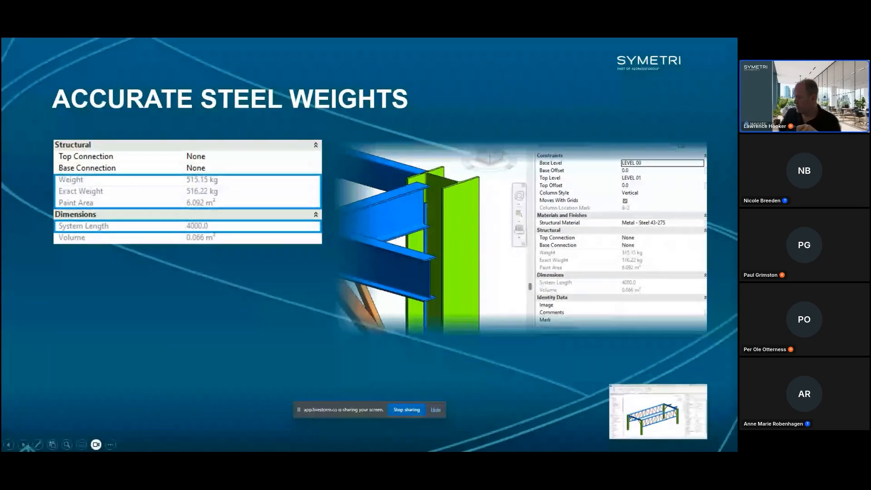
pyautogui.hotkey('alt', 'Tab')
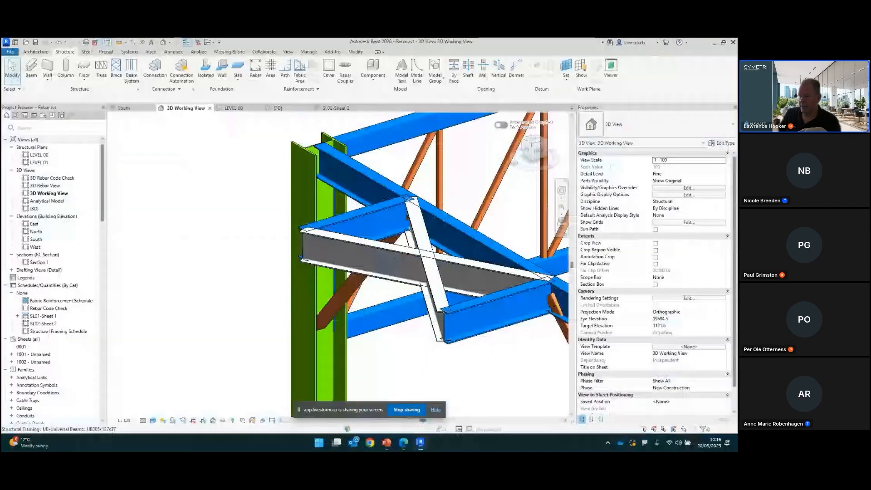
# Step: Select the upper beam at the far column and inspect its Weight and Exact Weight properties
pyautogui.scroll(-6, 352, 322)
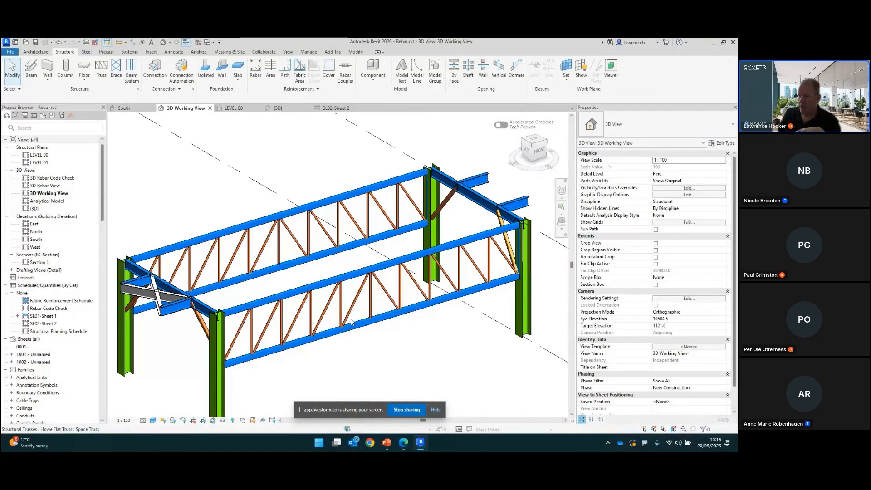
pyautogui.scroll(3, 459, 171)
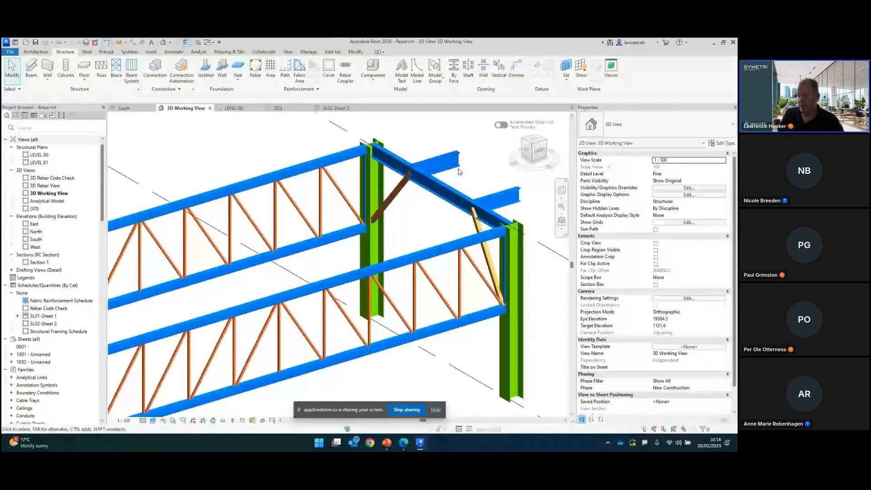
pyautogui.scroll(3, 460, 171)
pyautogui.click(442, 224)
pyautogui.scroll(-1, 442, 225)
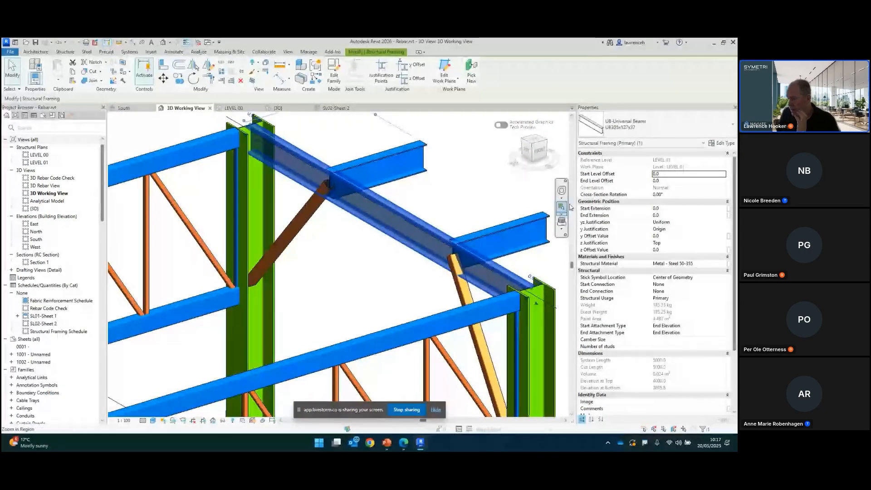
pyautogui.scroll(-1, 656, 236)
pyautogui.scroll(-1, 656, 235)
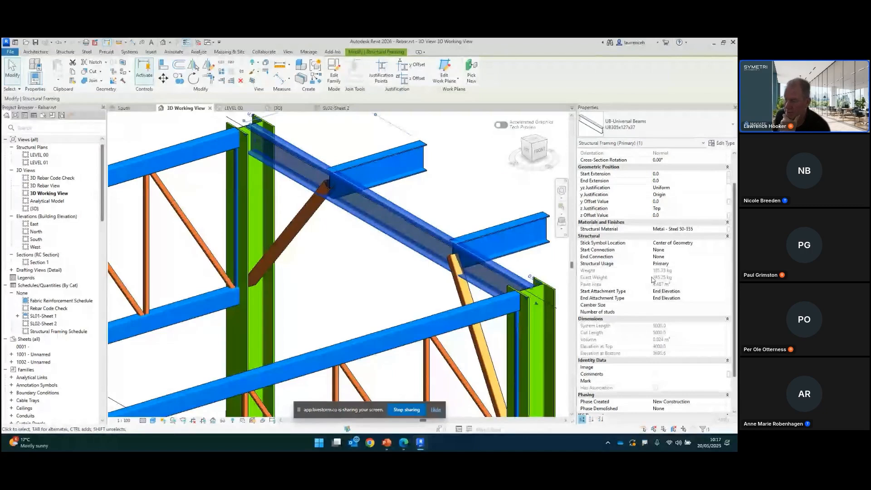
pyautogui.moveTo(594, 274)
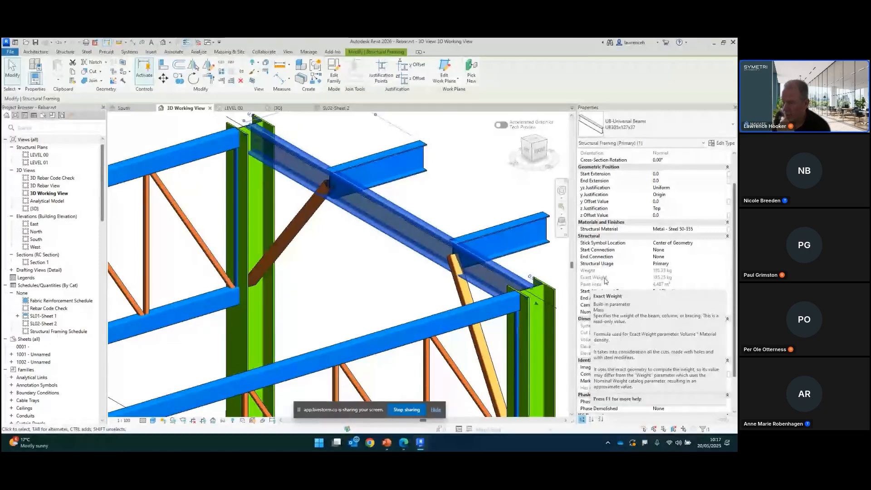
# Step: Select the short stub beam and review its weight and length properties
pyautogui.scroll(5, 376, 210)
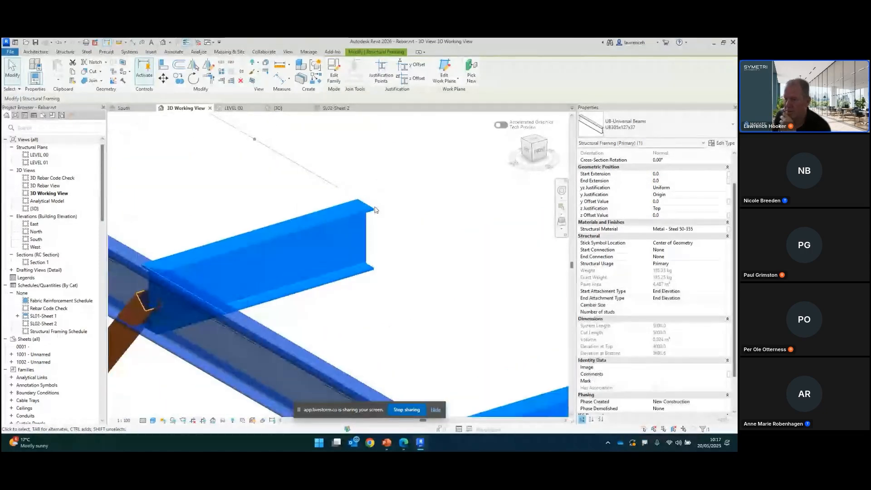
pyautogui.click(374, 211)
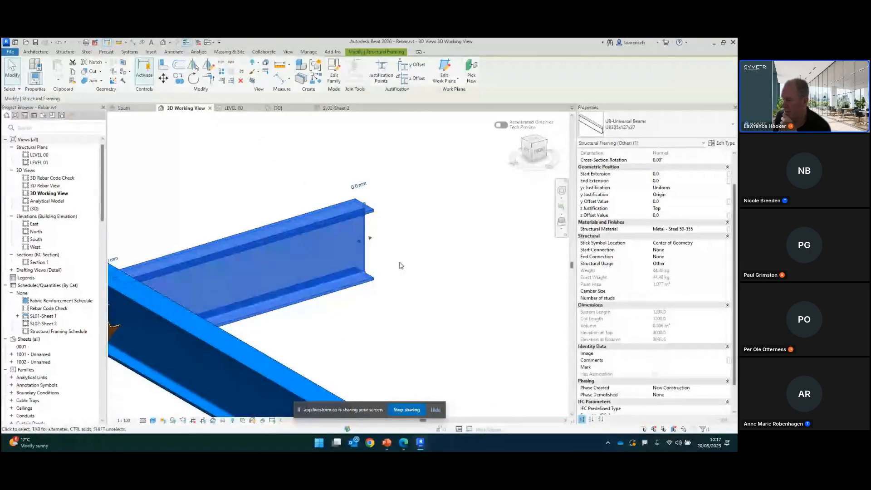
pyautogui.moveTo(401, 266); pyautogui.dragTo(463, 256, button='middle')
pyautogui.scroll(1, 449, 246)
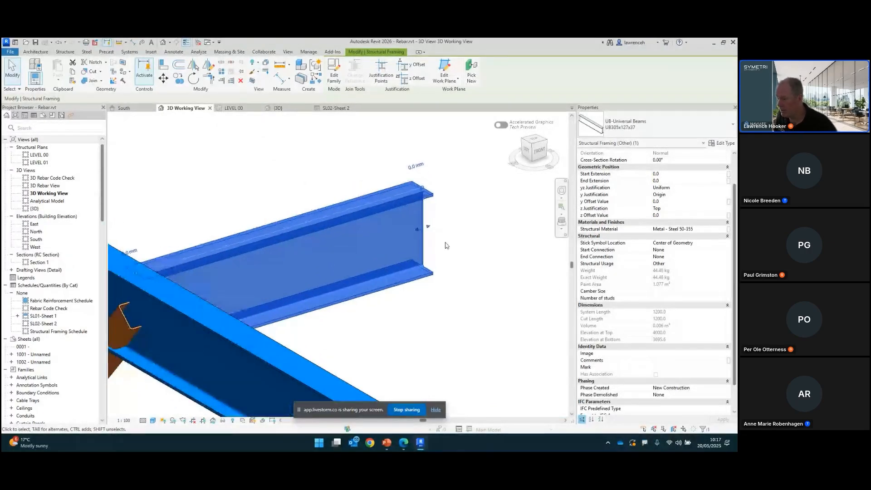
pyautogui.scroll(-2, 429, 196)
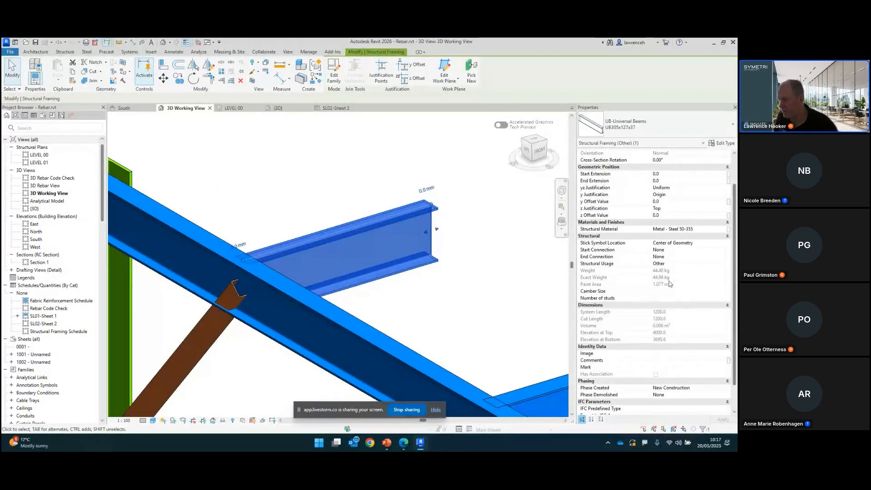
pyautogui.moveTo(392, 197); pyautogui.dragTo(394, 203, button='middle')
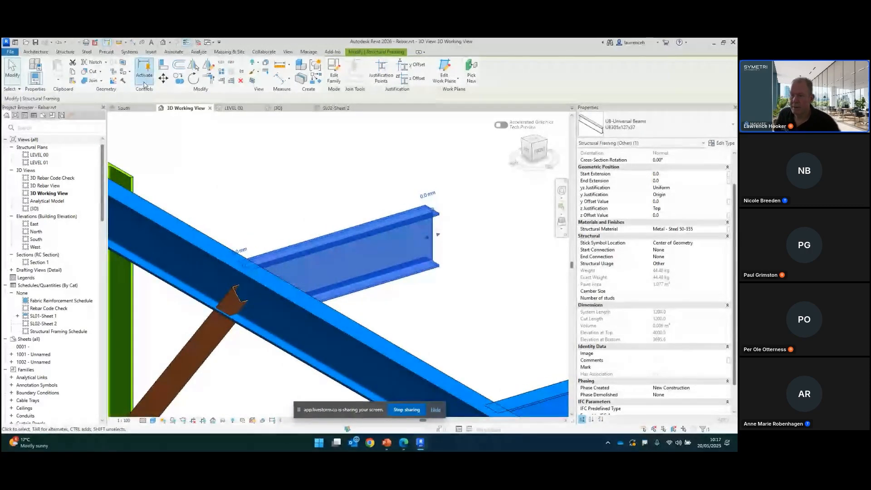
# Step: Cut a By Face circular opening of about 100 mm radius in the stub beam's web and finish the sketch
pyautogui.click(62, 52)
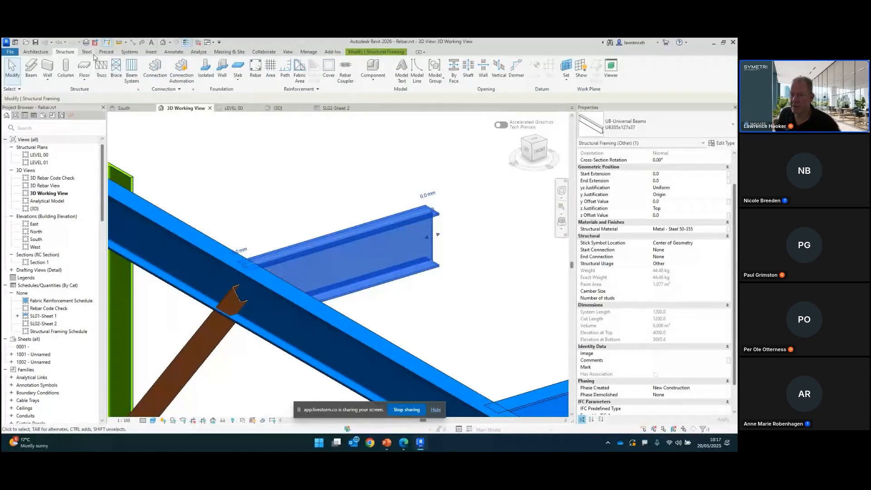
pyautogui.click(453, 74)
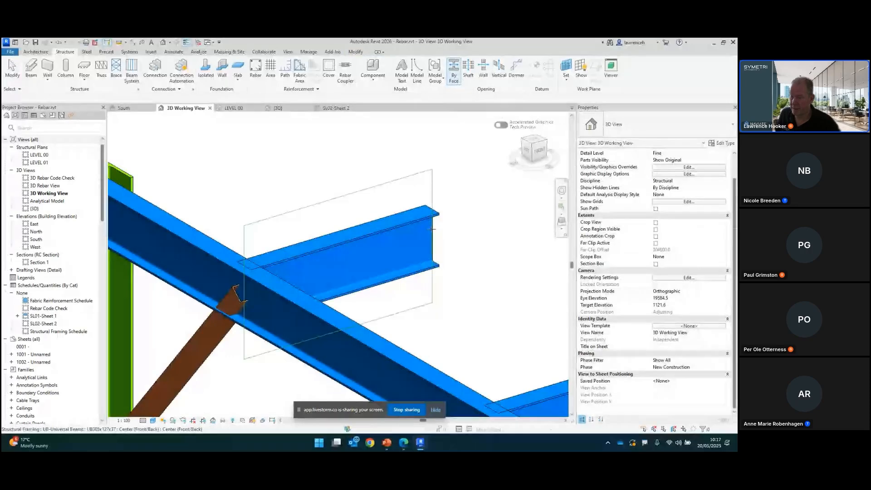
pyautogui.click(433, 229)
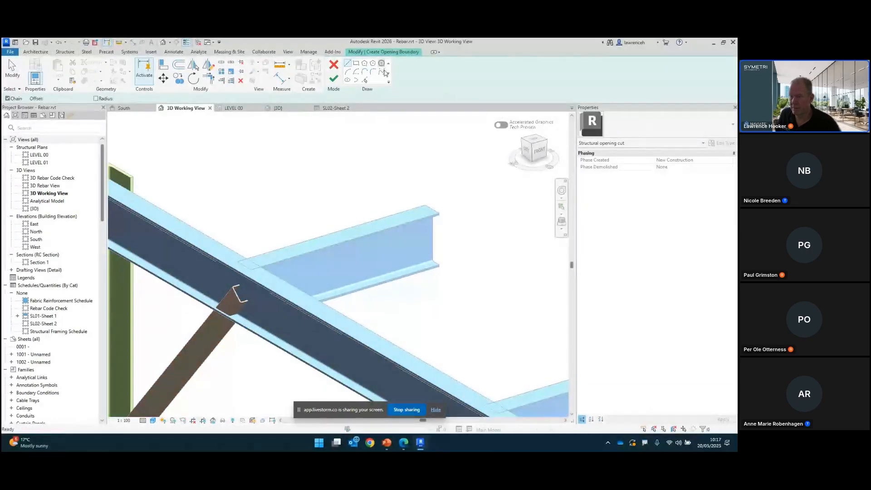
pyautogui.click(417, 252)
pyautogui.click(334, 79)
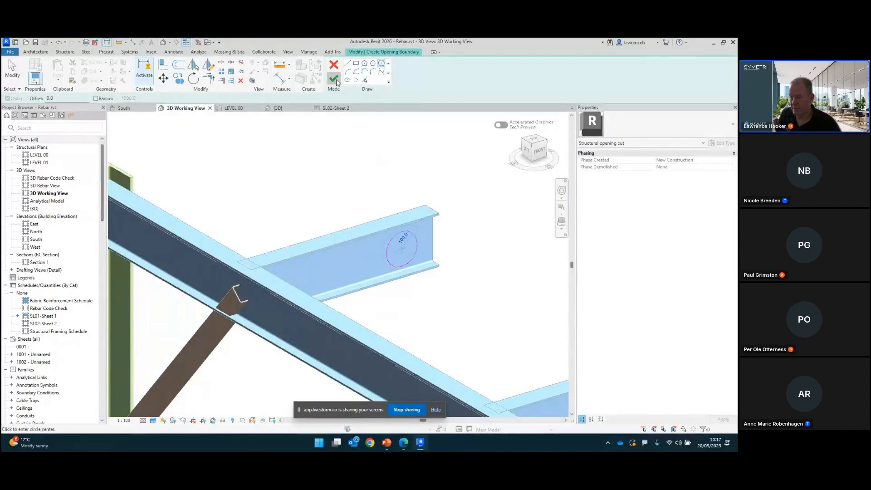
# Step: Select the stub beam with the new web opening and review its Weight and Exact Weight properties
pyautogui.click(434, 242)
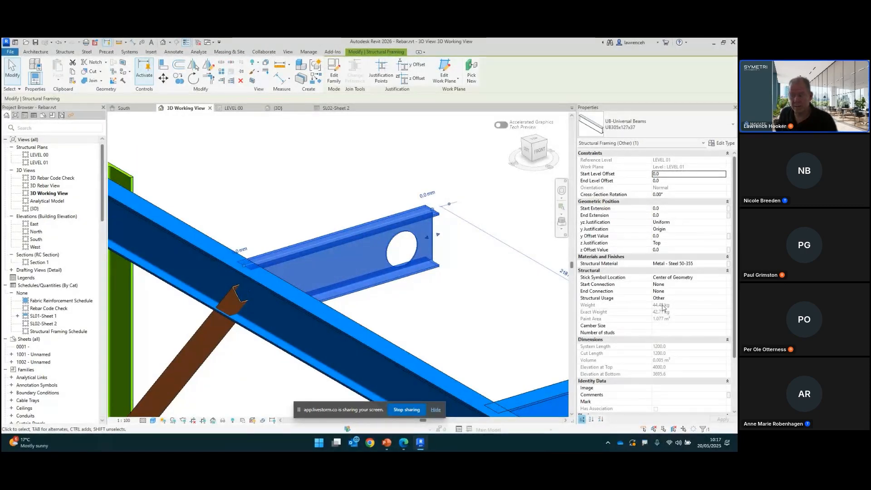
pyautogui.click(475, 294)
# Step: Delete the circular opening from the stub beam's web and recheck the beam's weight properties
pyautogui.click(414, 239)
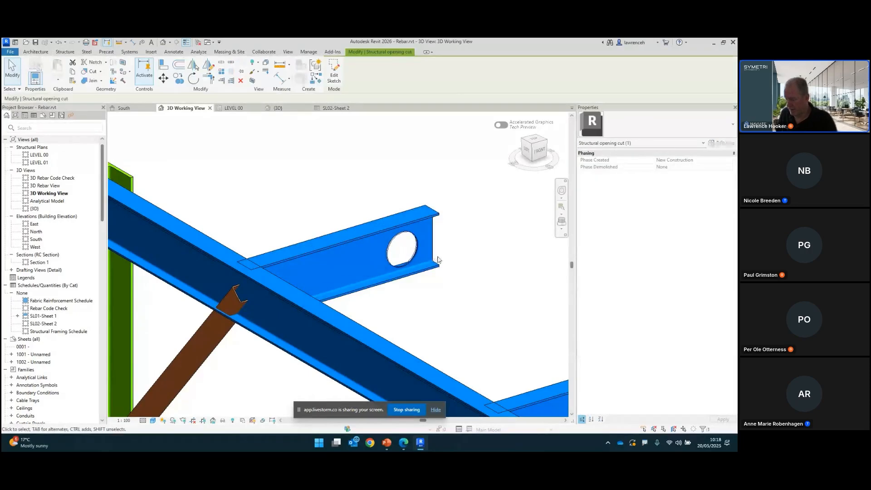
pyautogui.press('Delete')
pyautogui.click(429, 268)
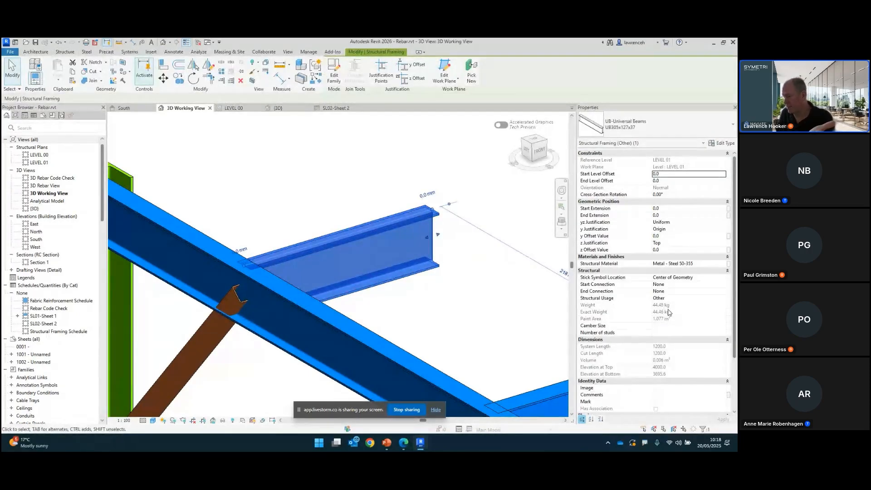
pyautogui.click(467, 274)
# Step: Open the stub beam's UB-Universal Beams family and review its type parameters in Family Types without changing them
pyautogui.scroll(-1, 461, 252)
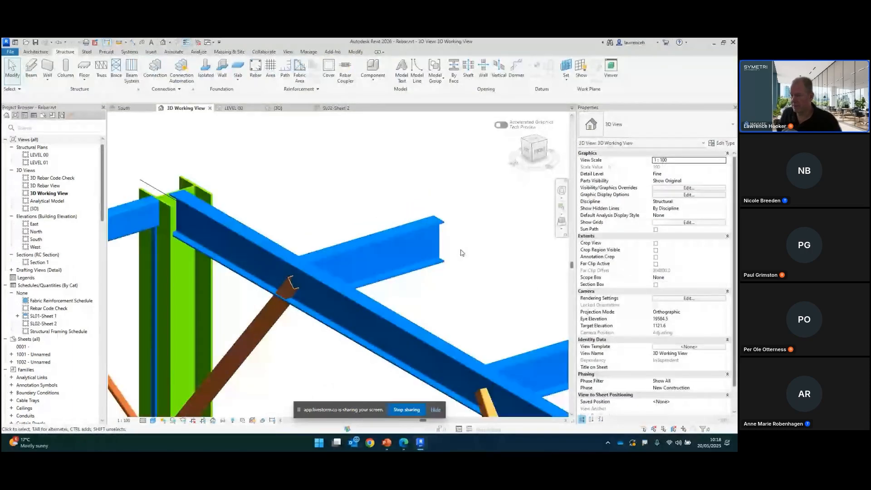
pyautogui.scroll(1, 460, 252)
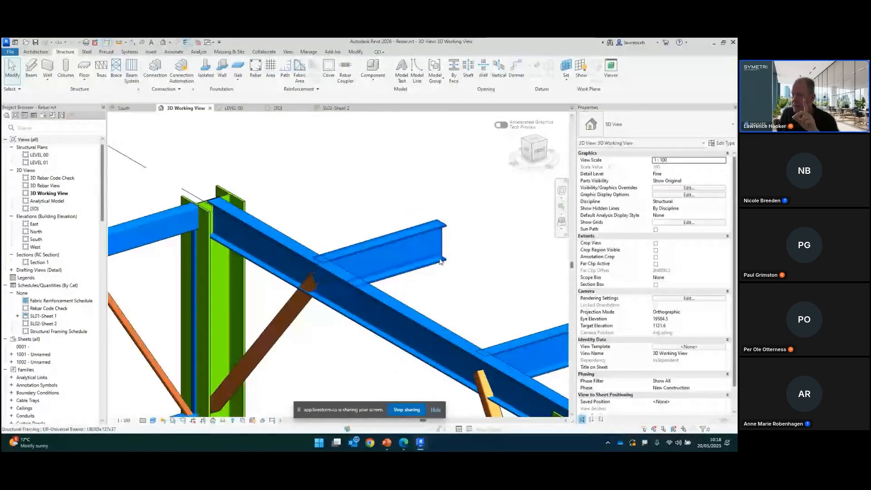
pyautogui.click(442, 263)
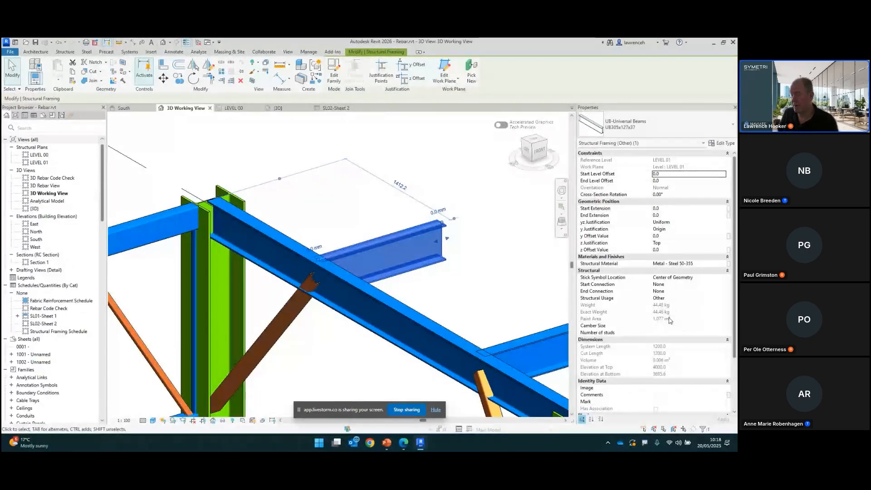
pyautogui.scroll(-1, 425, 199)
pyautogui.moveTo(509, 202); pyautogui.dragTo(466, 208, button='middle')
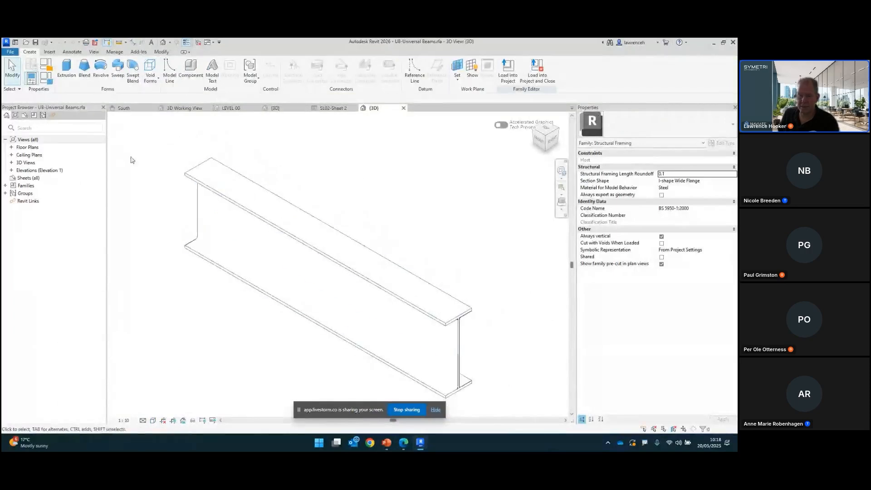
pyautogui.scroll(3, 456, 330)
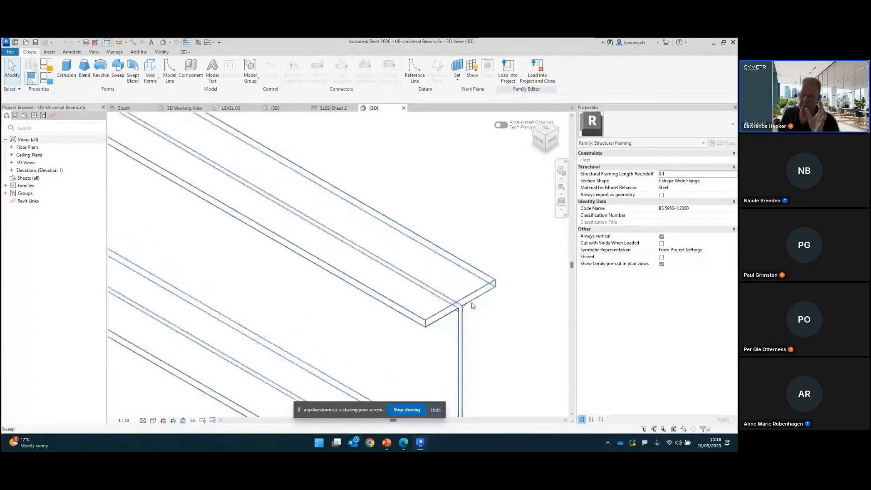
pyautogui.scroll(-1, 480, 311)
pyautogui.scroll(-2, 498, 278)
pyautogui.moveTo(429, 225); pyautogui.dragTo(419, 226, button='middle')
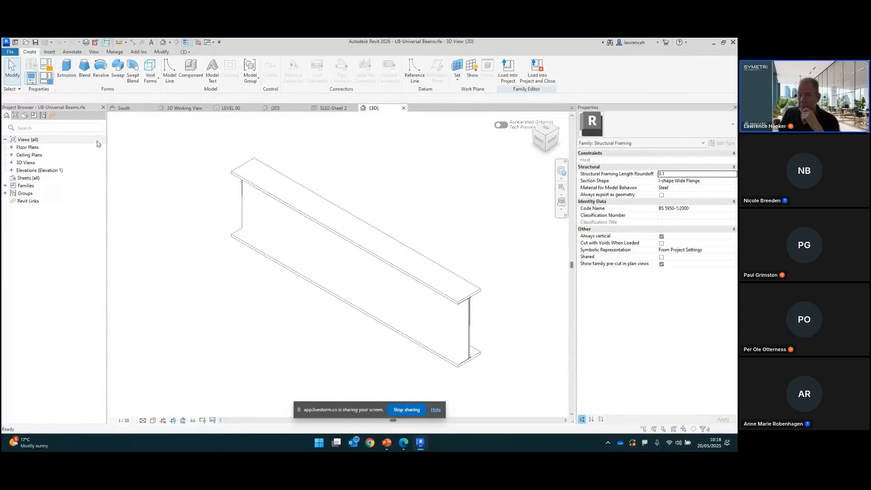
pyautogui.click(47, 78)
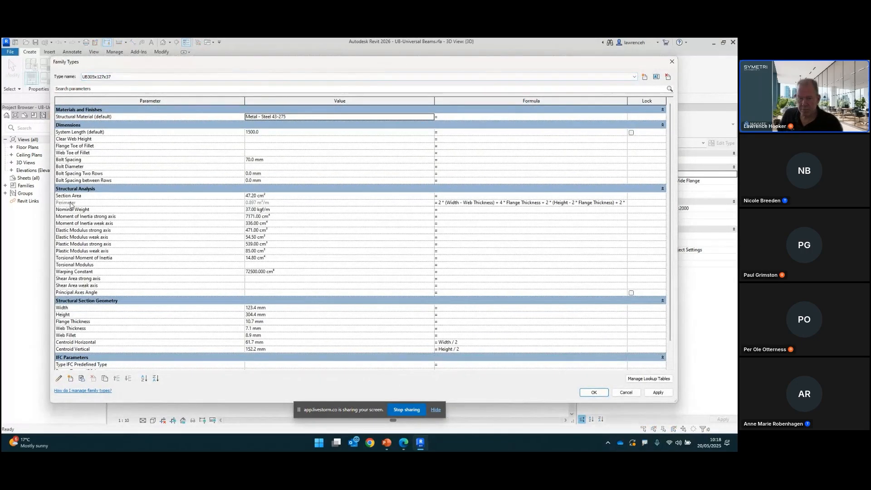
pyautogui.moveTo(70, 204)
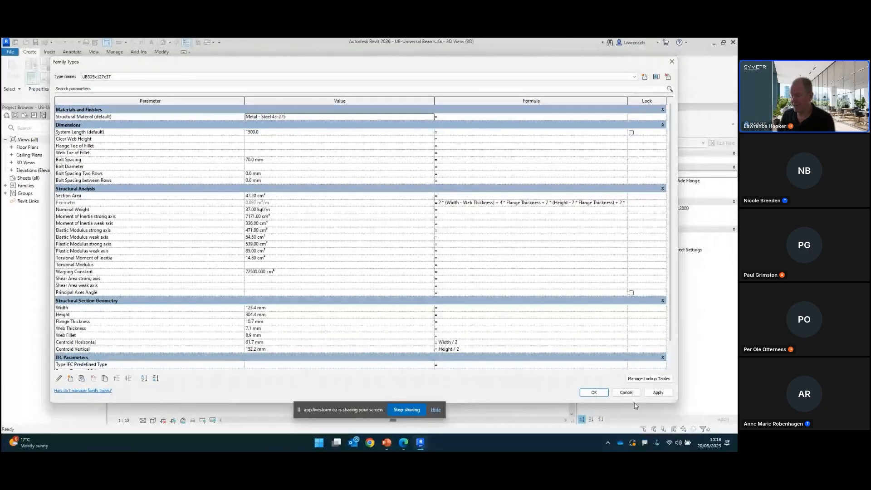
pyautogui.click(627, 393)
# Step: Close the family and reselect the stub beam to review its weight and dimension properties
pyautogui.click(404, 108)
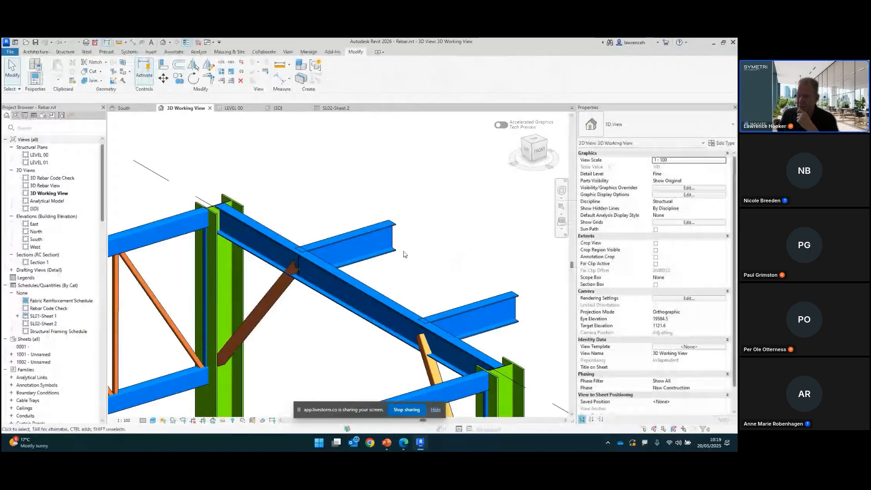
pyautogui.click(386, 243)
pyautogui.moveTo(400, 274); pyautogui.dragTo(428, 267, button='middle')
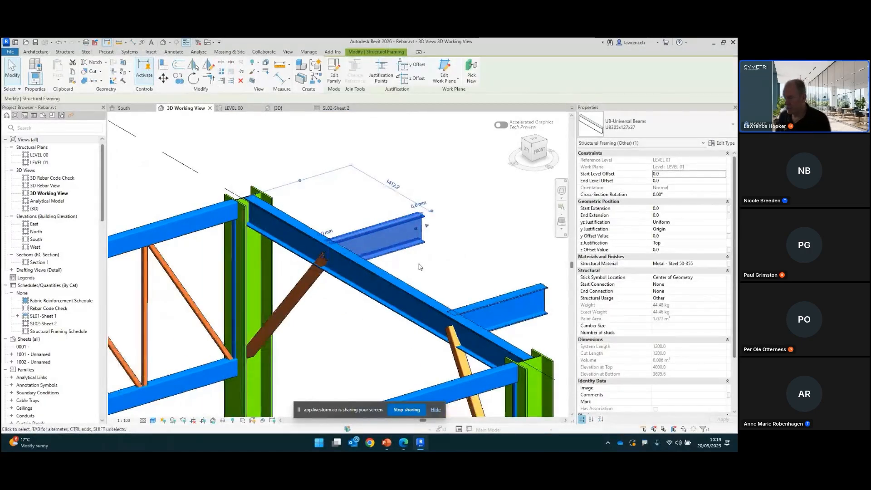
pyautogui.scroll(-5, 628, 330)
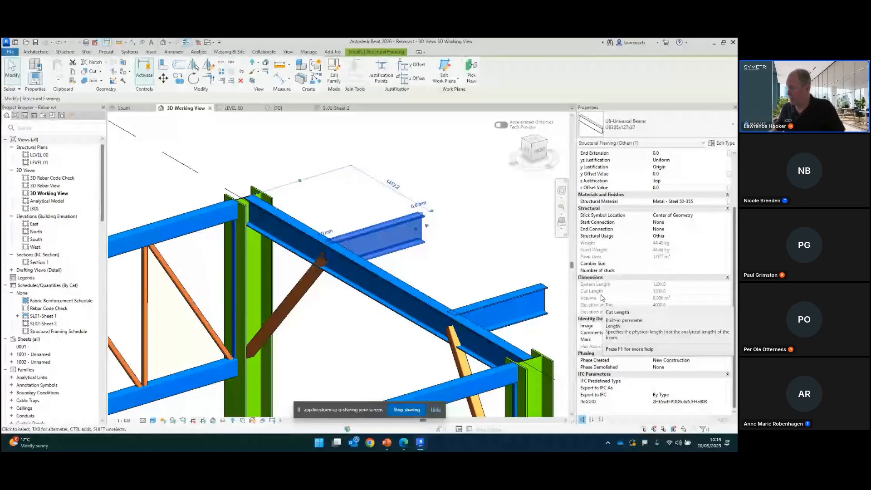
# Step: Switch to the presentation, advance to the Custom Steel Connection Editing slide, and return to the model
pyautogui.hotkey('alt', 'Tab')
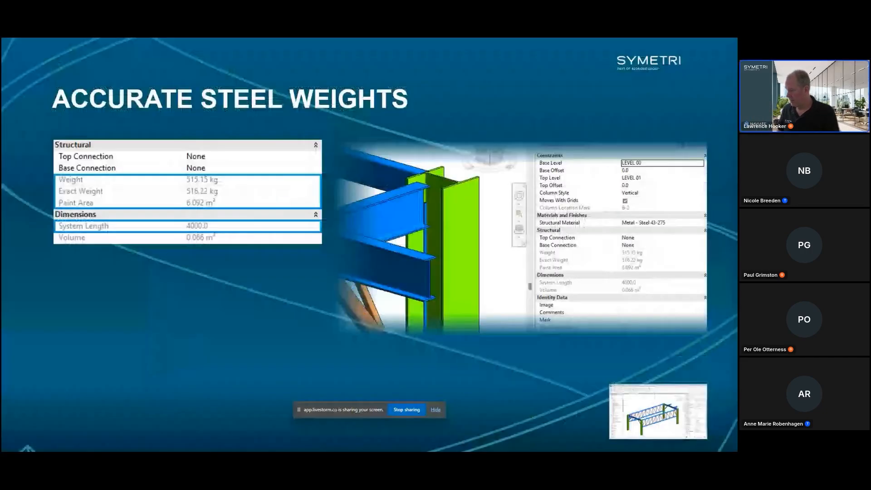
pyautogui.press('Right')
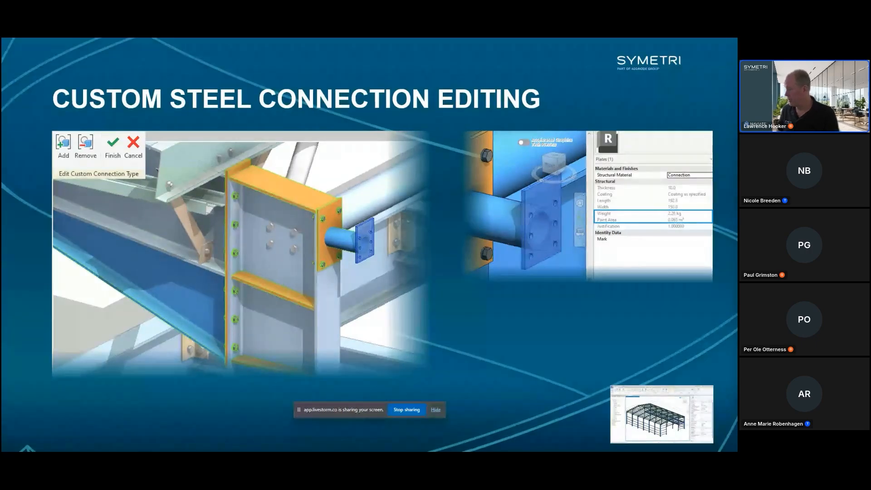
pyautogui.hotkey('alt', 'Tab')
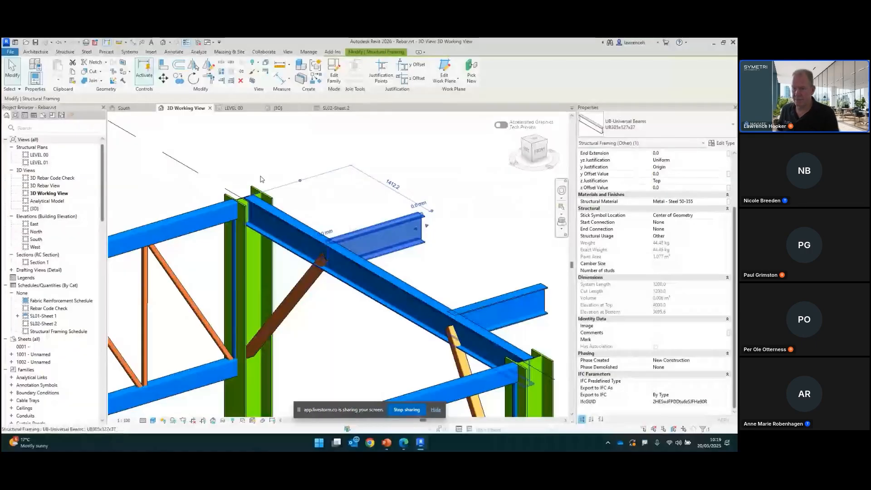
# Step: Switch to the Steel Portal Frame 3D view and examine the bolted knee connection with the tube brace
pyautogui.moveTo(261, 176); pyautogui.dragTo(250, 208, button='middle')
pyautogui.hotkey('ctrl', 'Tab')
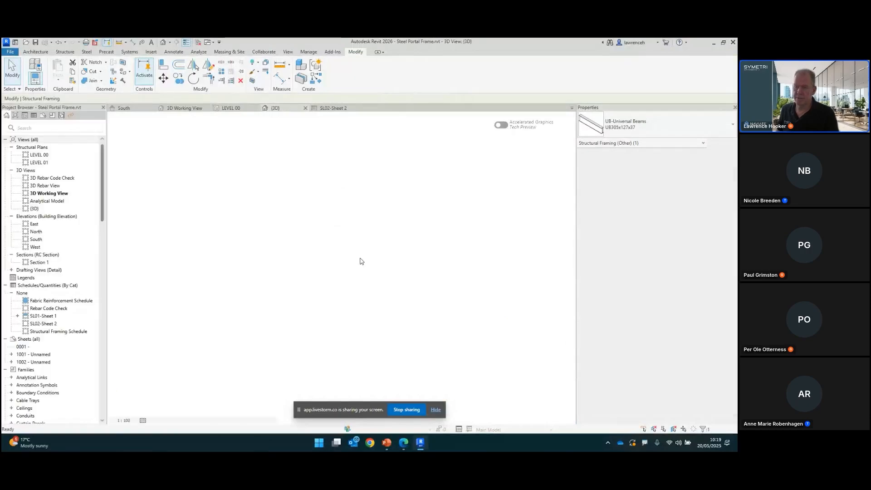
pyautogui.keyDown('shift'); pyautogui.moveTo(424, 326); pyautogui.dragTo(391, 323, button='middle'); pyautogui.keyUp('shift')
pyautogui.scroll(6, 337, 306)
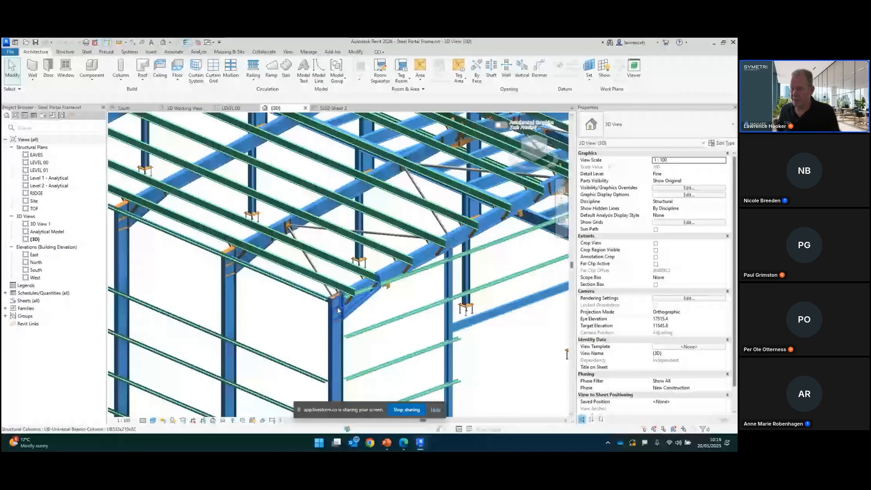
pyautogui.scroll(3, 363, 299)
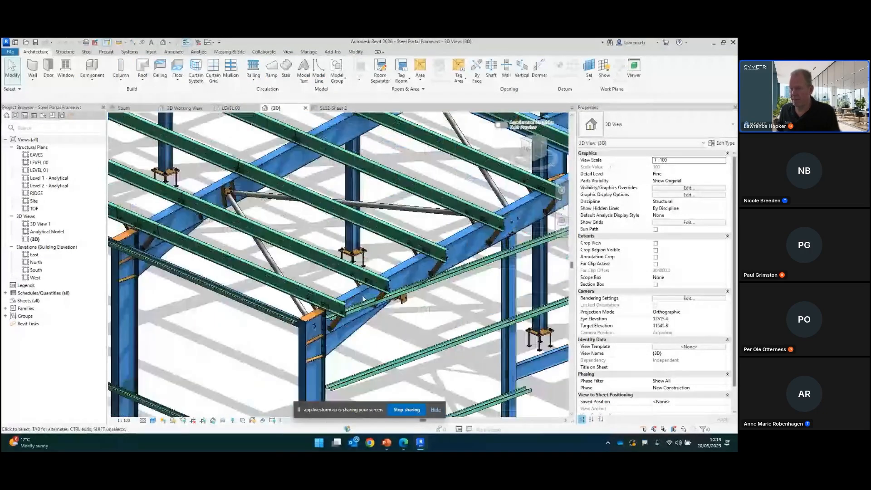
pyautogui.scroll(5, 363, 299)
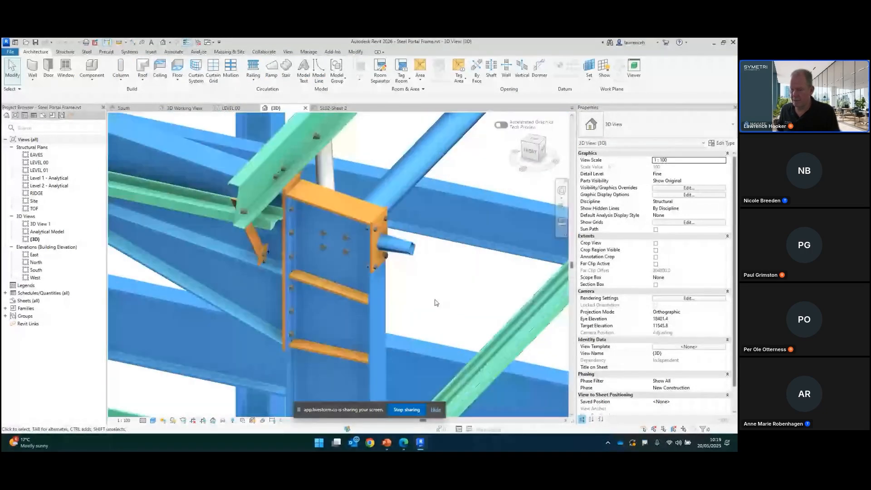
pyautogui.moveTo(436, 303); pyautogui.dragTo(387, 271, button='middle')
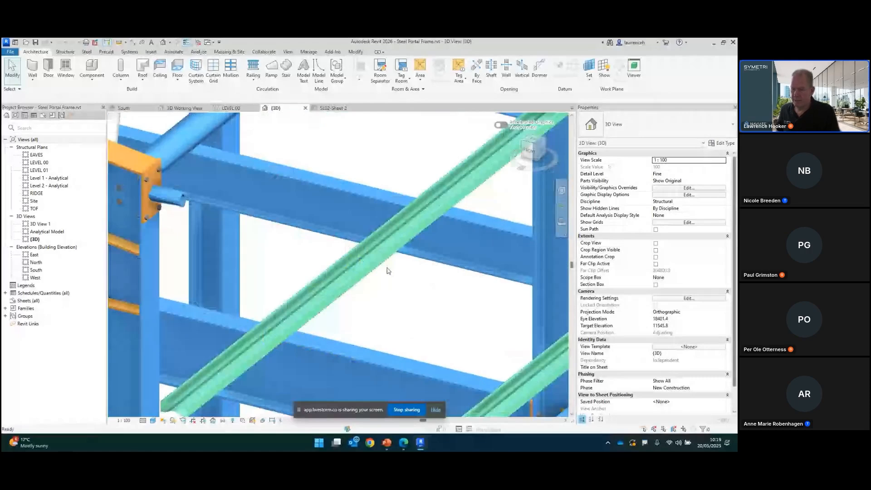
pyautogui.scroll(-1, 387, 271)
pyautogui.moveTo(190, 204); pyautogui.dragTo(381, 249, button='middle')
pyautogui.scroll(1, 329, 216)
pyautogui.scroll(-1, 333, 217)
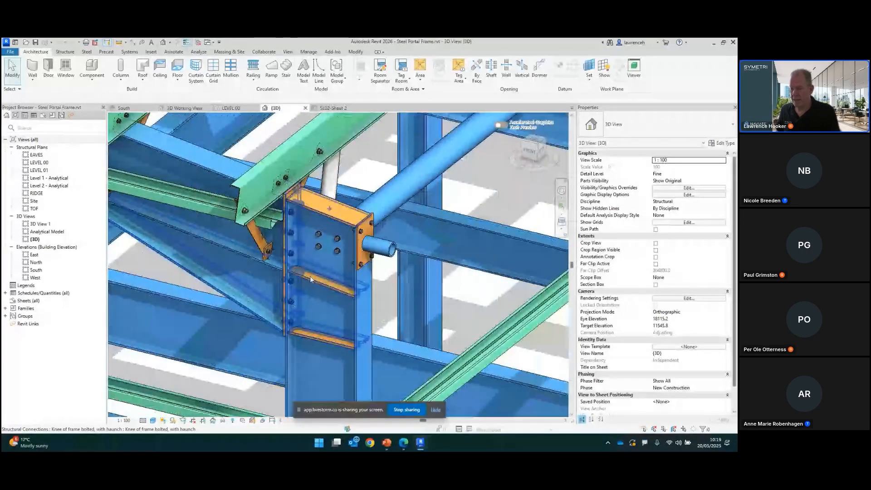
pyautogui.scroll(1, 397, 280)
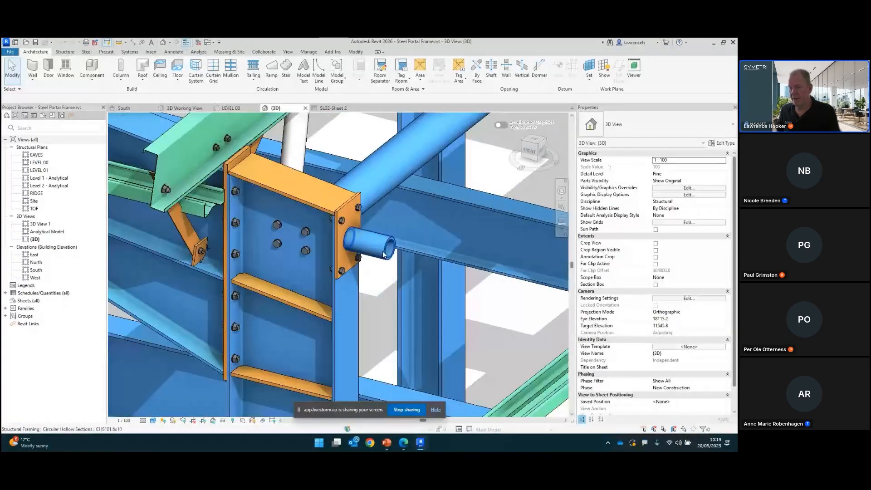
# Step: Select the connection's end plate to inspect its properties, then deselect it and view the tube brace end
pyautogui.click(344, 213)
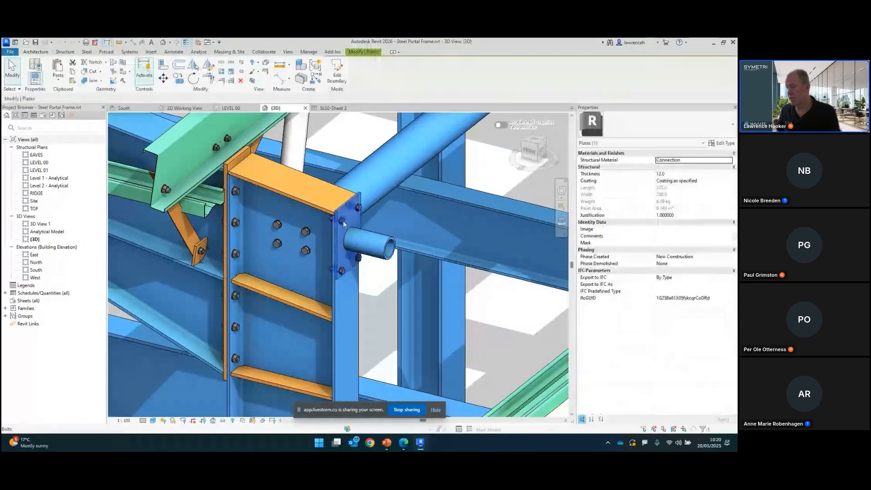
pyautogui.click(387, 283)
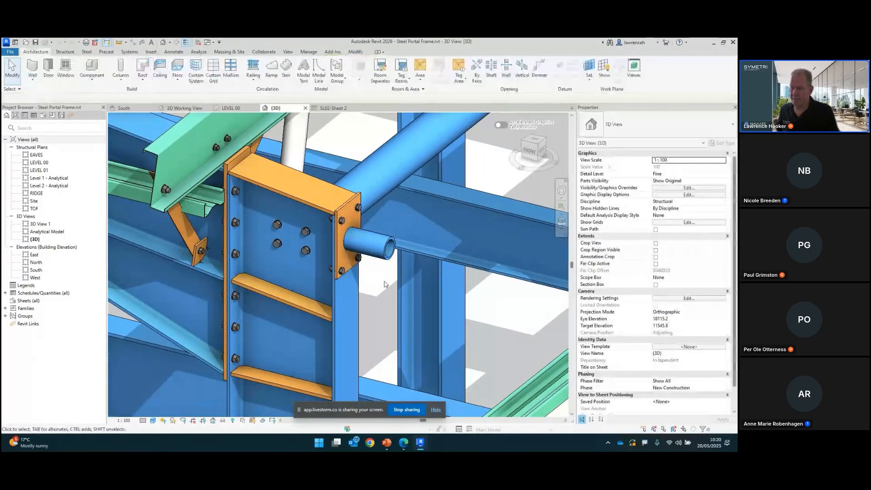
pyautogui.scroll(-1, 387, 284)
pyautogui.scroll(-1, 389, 300)
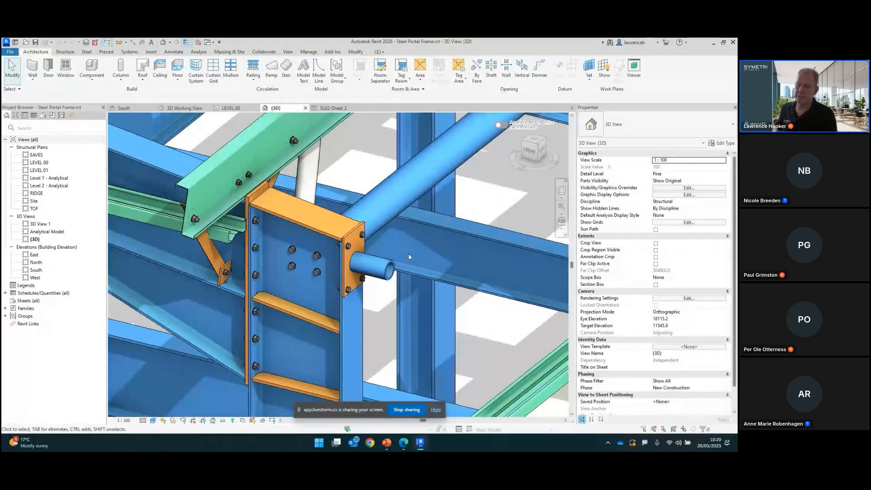
pyautogui.scroll(-1, 388, 286)
pyautogui.moveTo(386, 283); pyautogui.dragTo(342, 312, button='middle')
pyautogui.scroll(-2, 340, 313)
pyautogui.scroll(4, 323, 330)
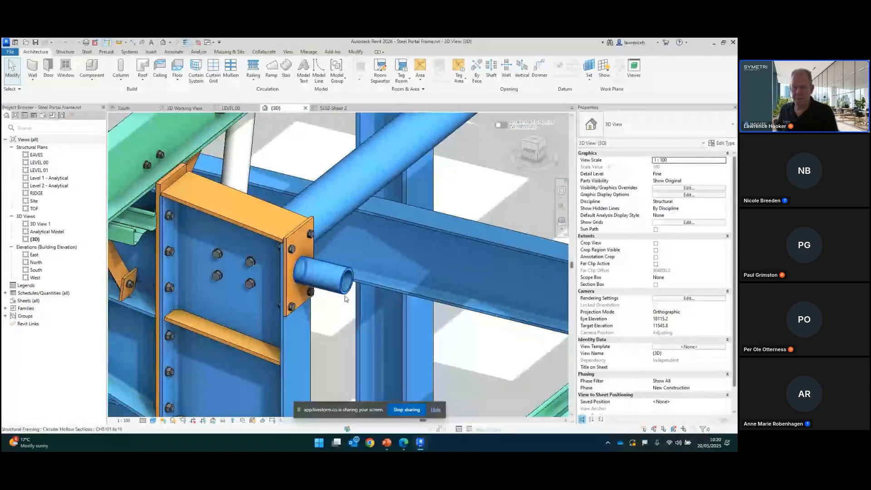
# Step: Start a steel plate and set its work plane on the open end face of the circular tube brace
pyautogui.click(85, 53)
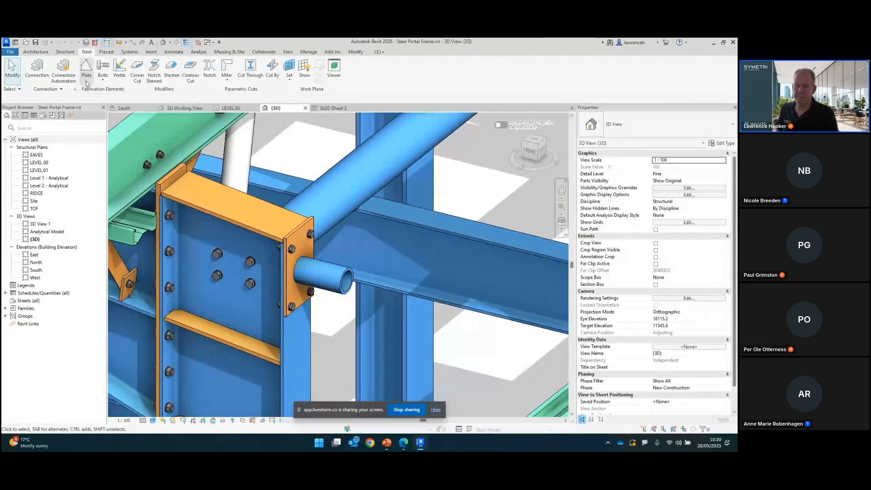
pyautogui.click(86, 81)
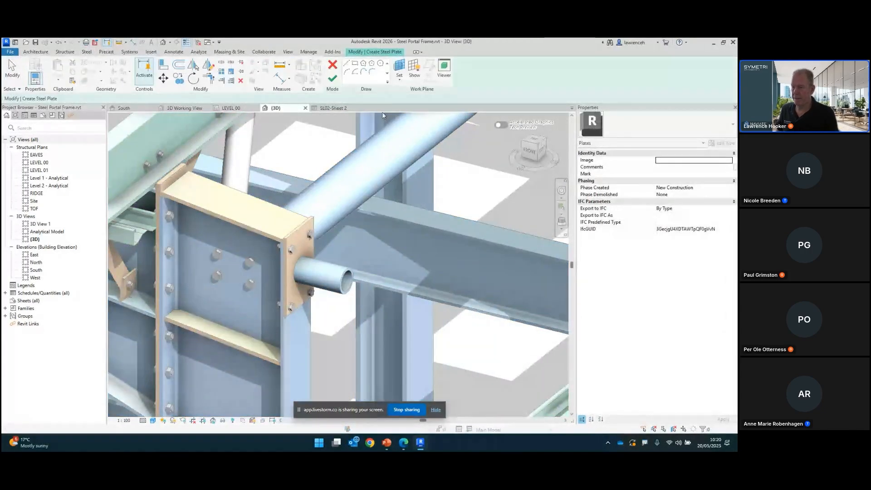
pyautogui.click(399, 81)
pyautogui.click(415, 110)
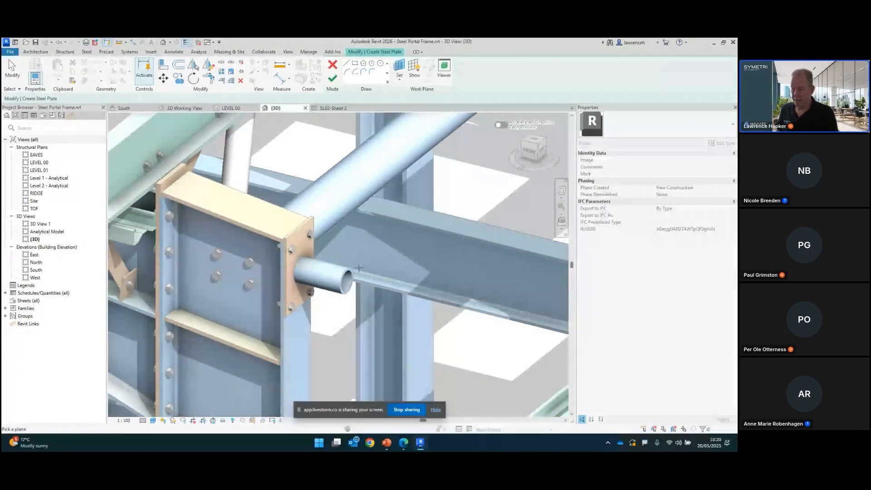
pyautogui.scroll(5, 342, 282)
pyautogui.click(342, 282)
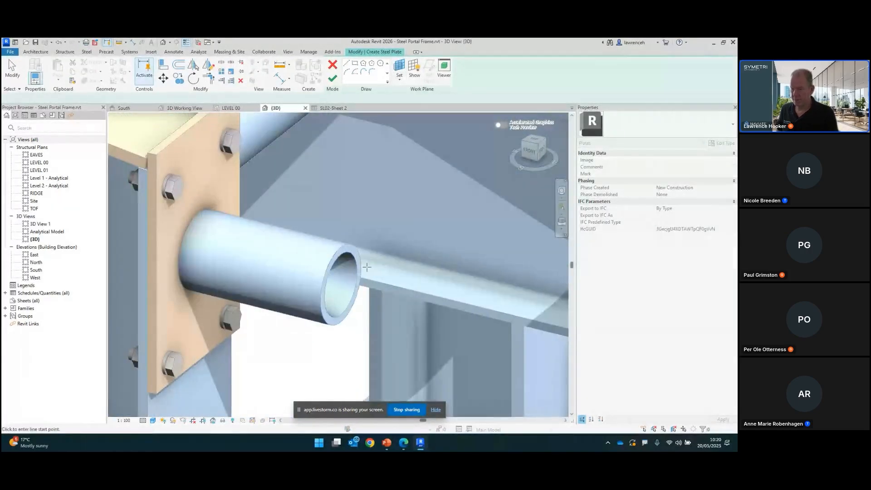
# Step: Sketch a four-sided circumscribed polygon centred on the tube's open end and finish the steel plate, about 150 mm square
pyautogui.click(372, 65)
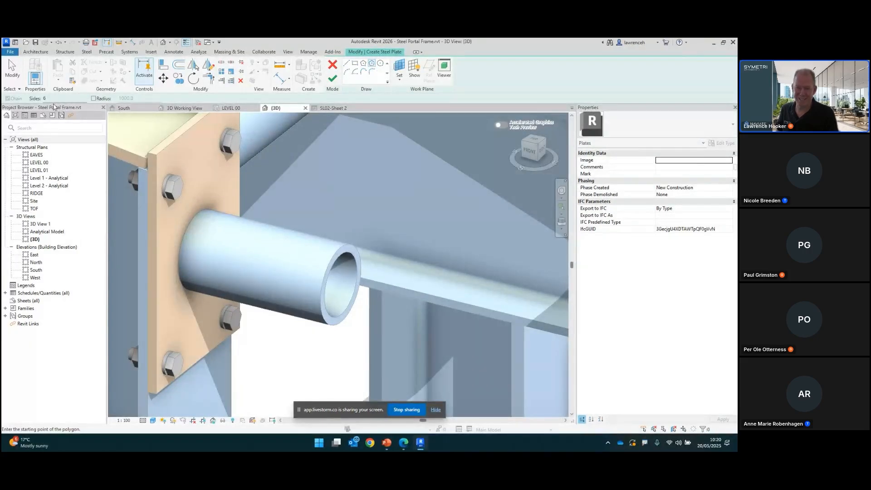
pyautogui.write('4')
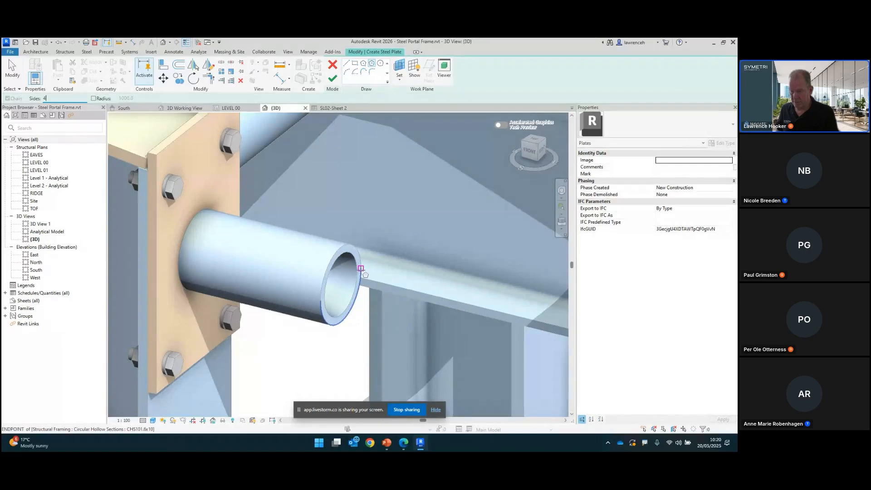
pyautogui.write('sc')
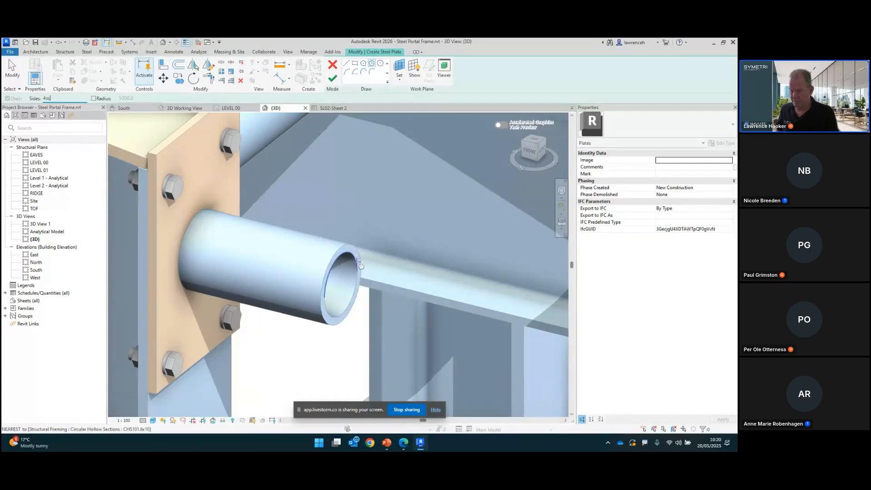
pyautogui.click(353, 295)
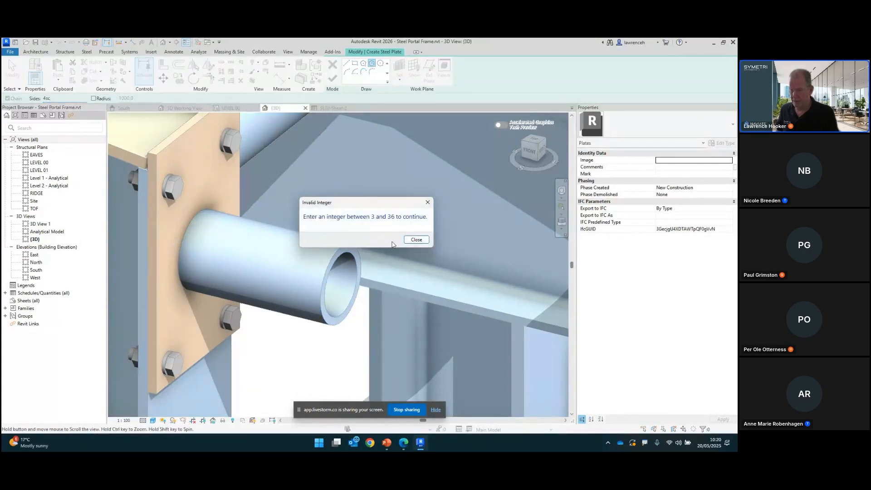
pyautogui.click(416, 240)
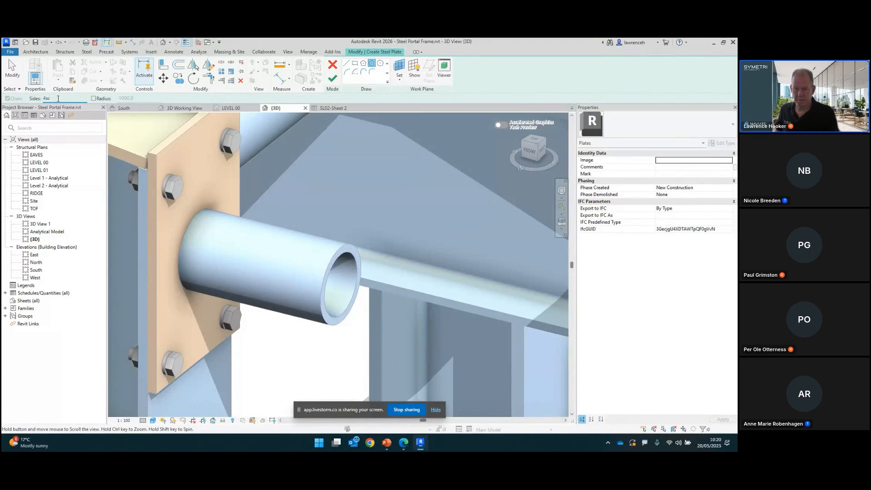
pyautogui.write('4')
pyautogui.moveTo(364, 308); pyautogui.dragTo(378, 271, button='middle')
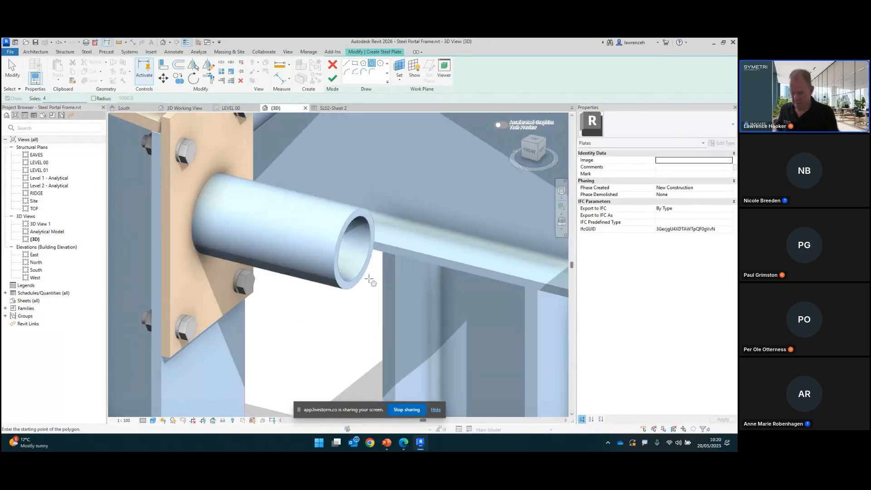
pyautogui.press('s')
pyautogui.press('c')
pyautogui.click(362, 276)
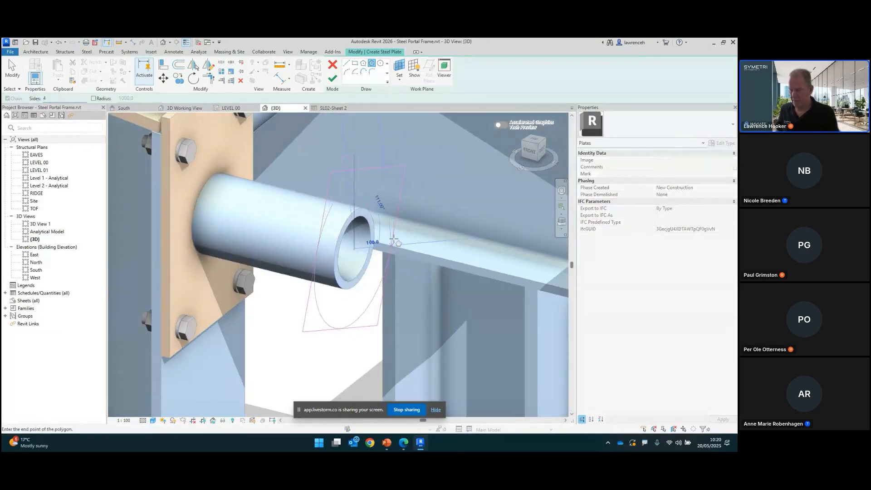
pyautogui.click(379, 234)
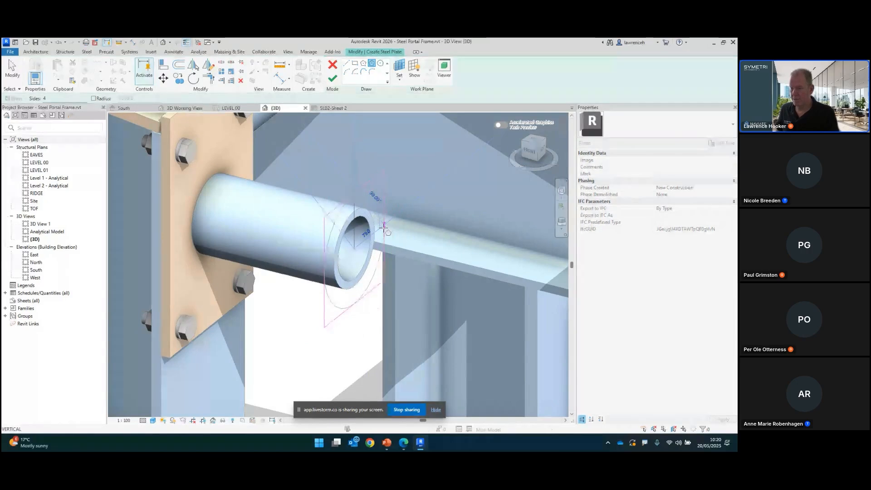
pyautogui.keyDown('shift'); pyautogui.moveTo(386, 258); pyautogui.dragTo(354, 245, button='middle'); pyautogui.keyUp('shift')
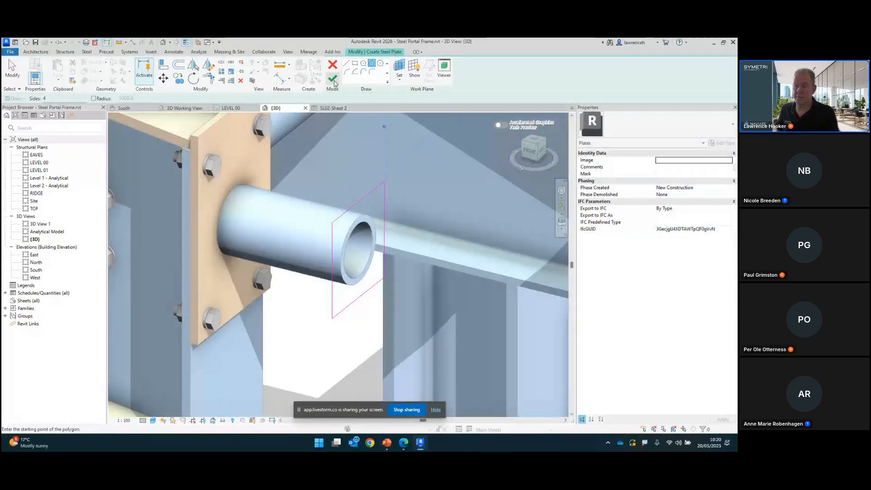
pyautogui.click(332, 78)
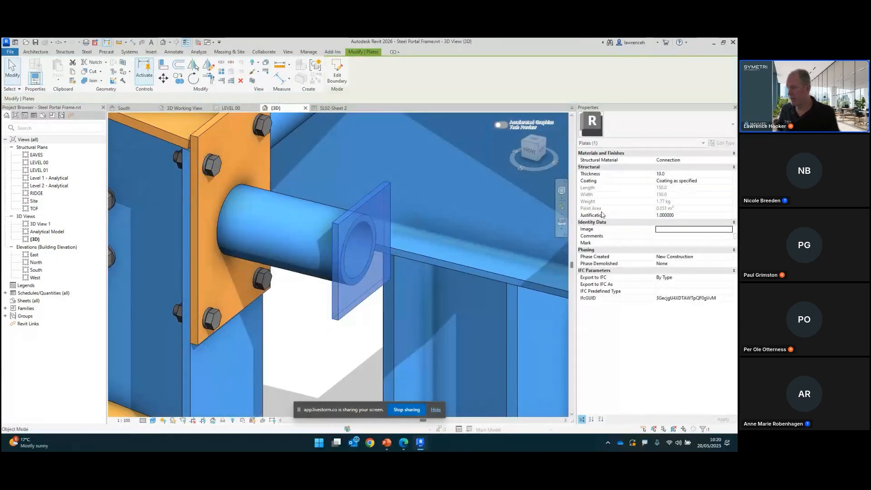
# Step: Set the new plate's thickness to 12 mm
pyautogui.click(674, 173)
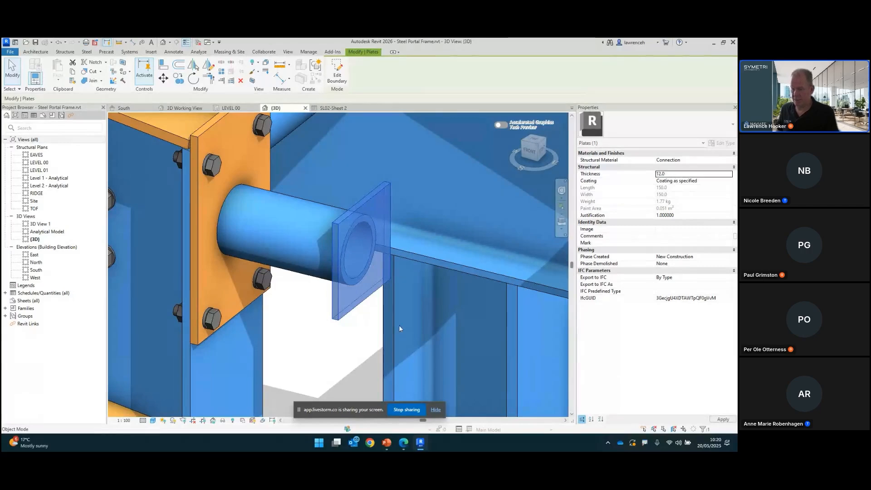
pyautogui.click(356, 334)
pyautogui.keyDown('shift'); pyautogui.moveTo(356, 334); pyautogui.dragTo(366, 305, button='middle'); pyautogui.keyUp('shift')
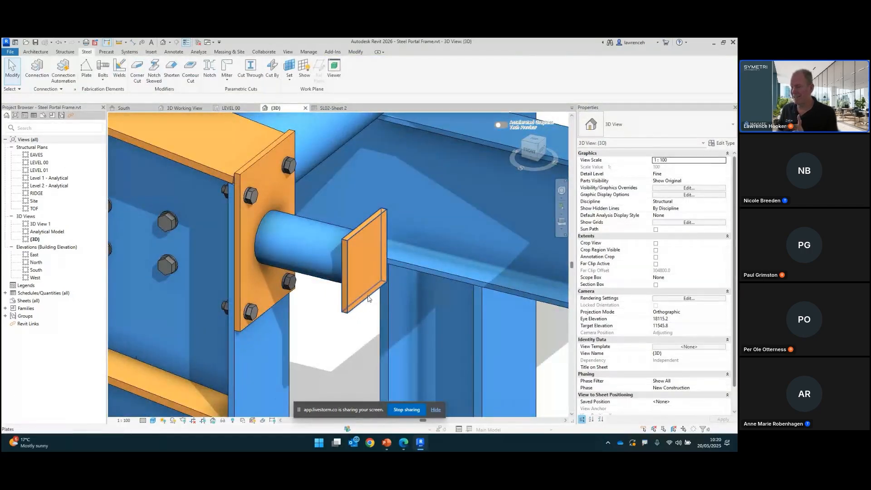
# Step: Select the new plate to check its properties, then orbit around the tube end and deselect it
pyautogui.click(368, 299)
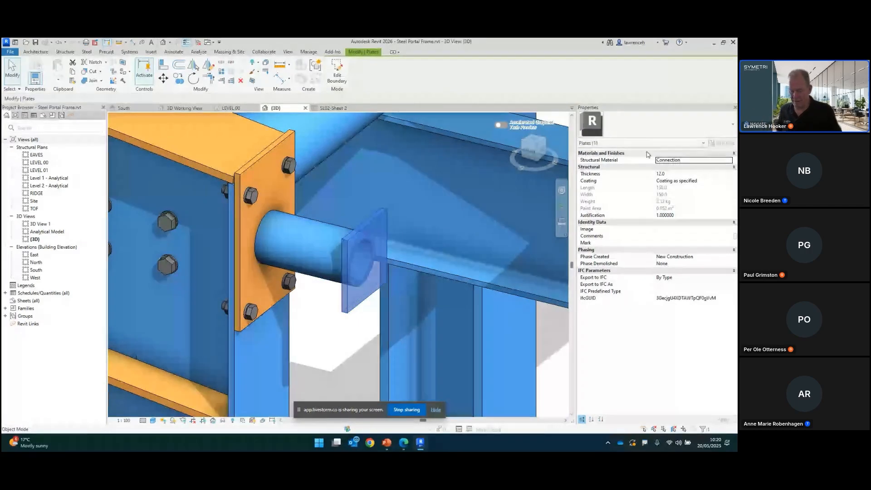
pyautogui.scroll(-1, 512, 254)
pyautogui.keyDown('shift'); pyautogui.moveTo(398, 328); pyautogui.dragTo(451, 286, button='middle'); pyautogui.keyUp('shift')
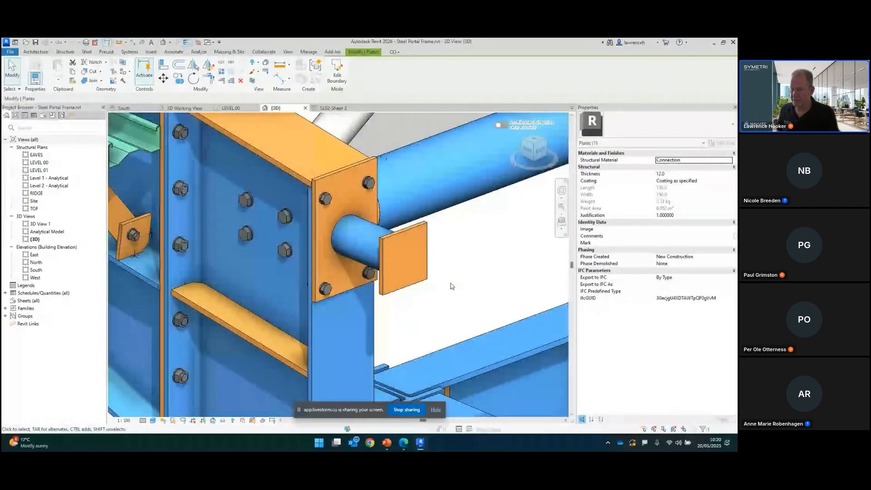
pyautogui.click(451, 286)
pyautogui.scroll(2, 444, 261)
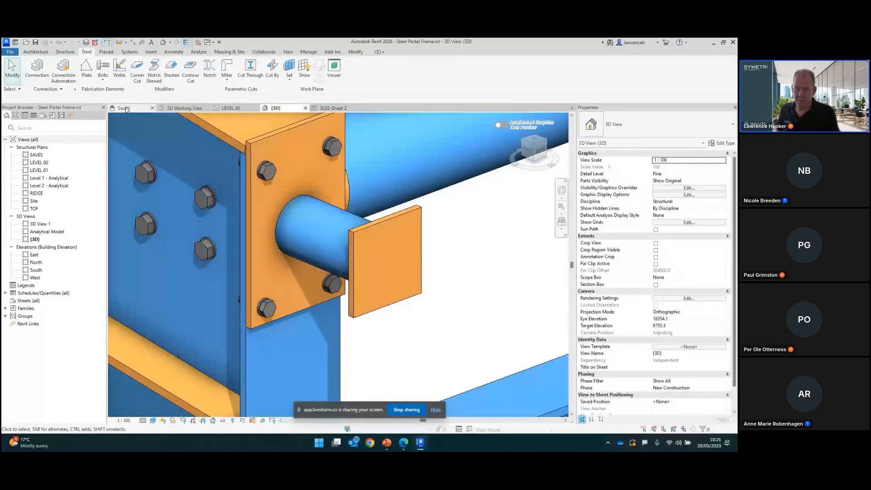
# Step: Create a hole pattern on the new plate's face by drawing a rectangle between its opposite corners
pyautogui.click(103, 80)
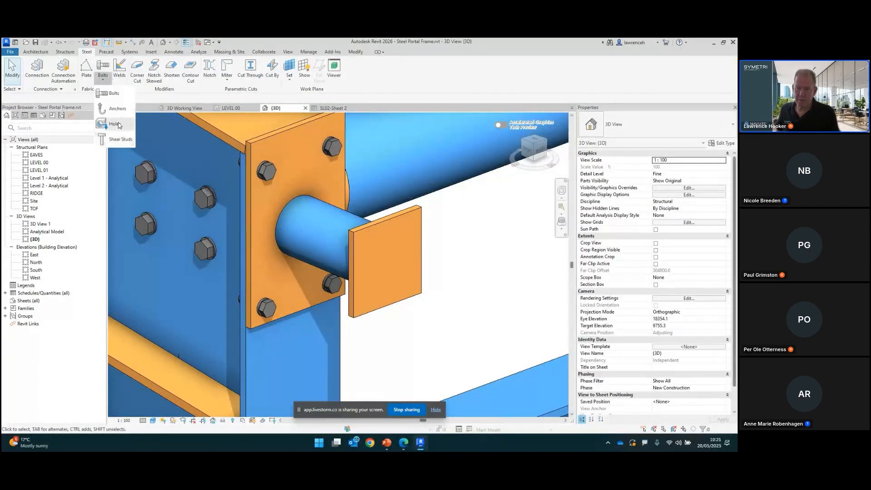
pyautogui.click(113, 124)
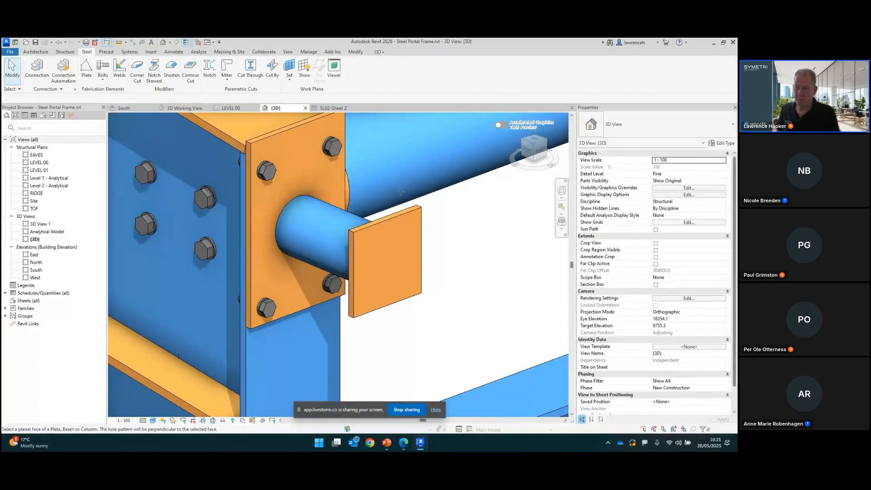
pyautogui.click(417, 215)
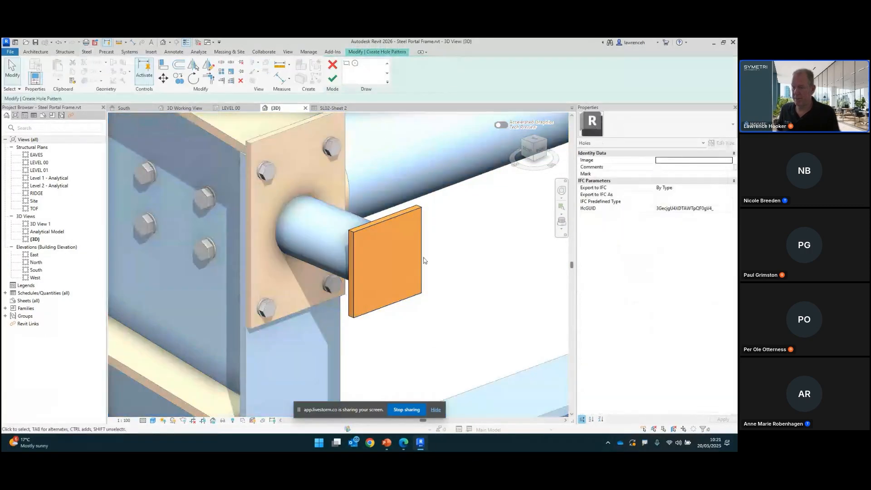
pyautogui.click(346, 65)
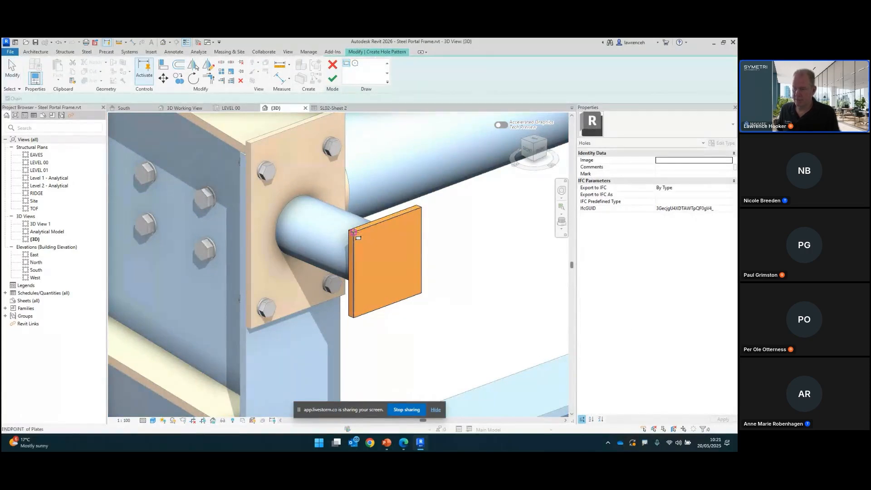
pyautogui.click(353, 232)
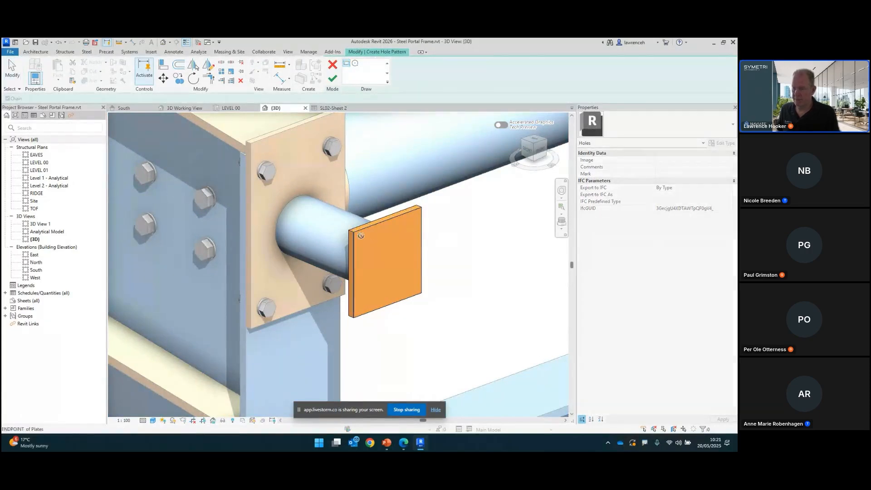
pyautogui.click(421, 294)
pyautogui.click(333, 78)
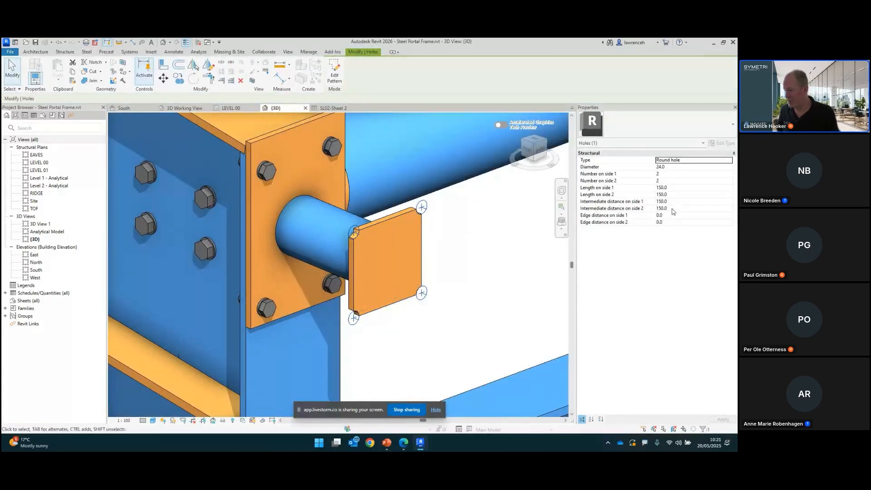
# Step: Set the hole pattern's intermediate distances on sides 1 and 2 to 100 mm and the diameter to 14 mm
pyautogui.click(676, 208)
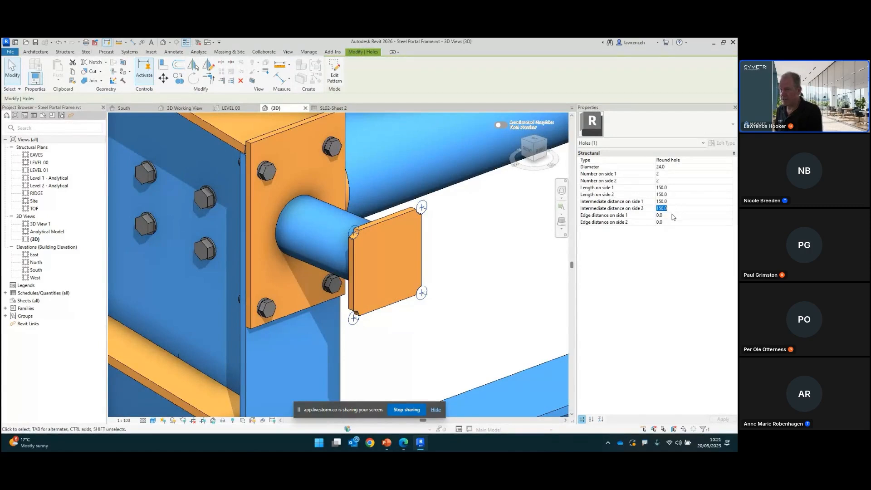
pyautogui.write('1')
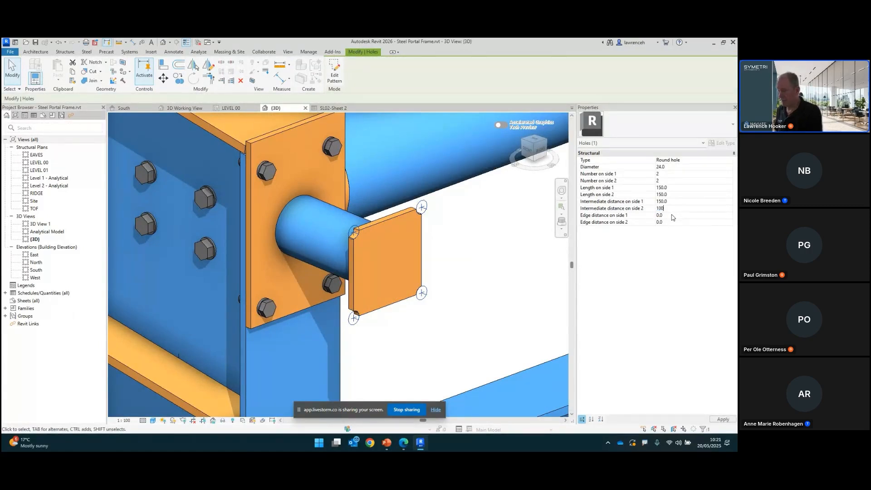
pyautogui.press('Return')
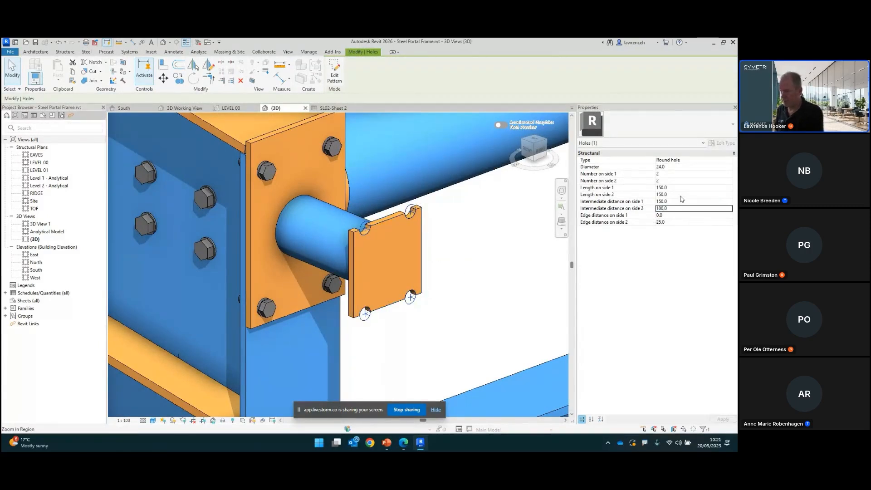
pyautogui.click(682, 200)
pyautogui.write('100')
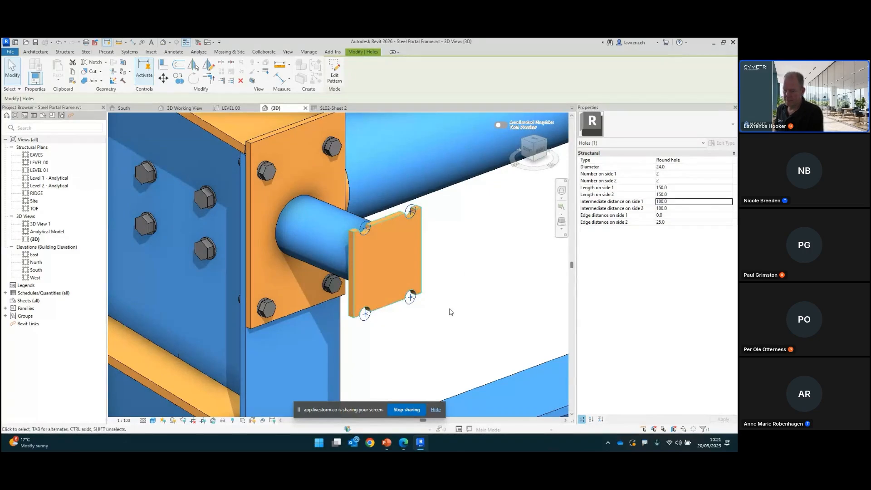
pyautogui.click(672, 167)
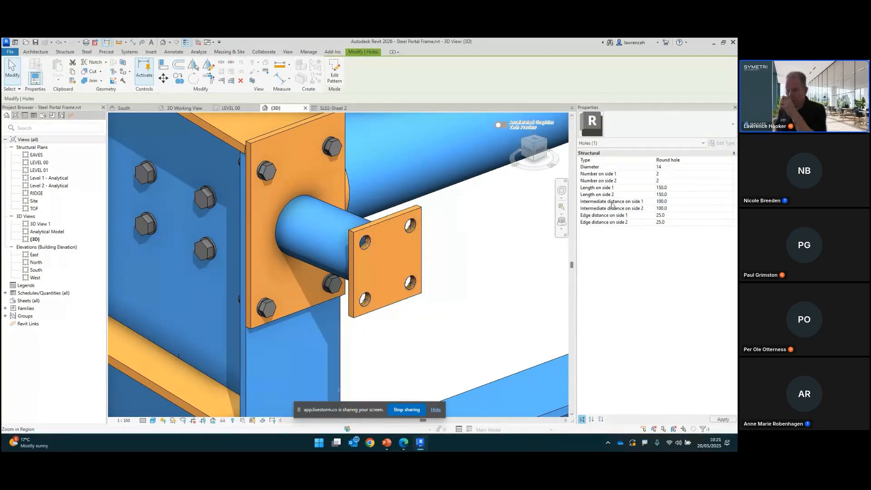
pyautogui.write('14')
pyautogui.keyDown('shift'); pyautogui.moveTo(475, 315); pyautogui.dragTo(416, 222, button='middle'); pyautogui.keyUp('shift')
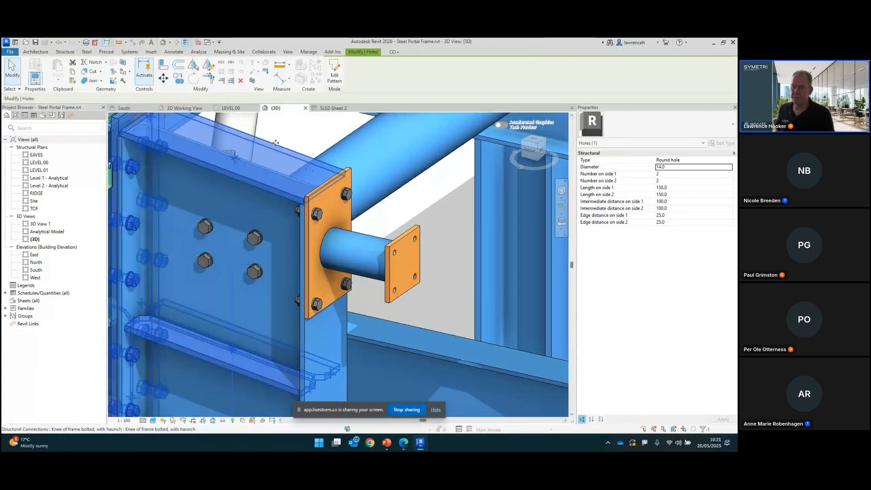
# Step: Select the bolted knee connection and customize it, keeping the default name Custom Connection
pyautogui.moveTo(307, 145); pyautogui.dragTo(360, 187, button='middle')
pyautogui.scroll(-1, 359, 187)
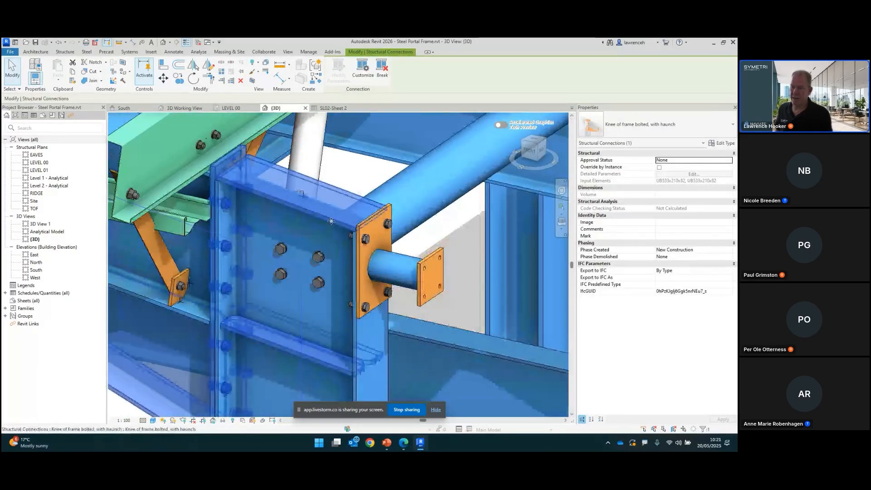
pyautogui.click(365, 76)
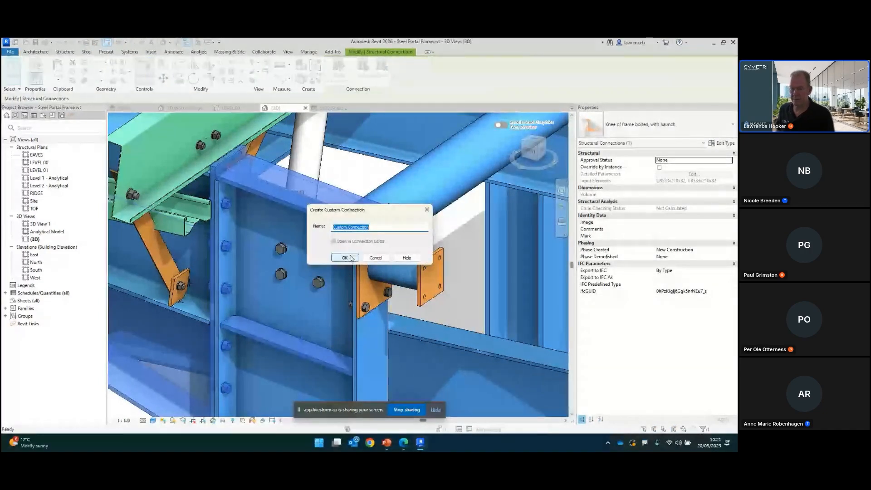
pyautogui.press('Return')
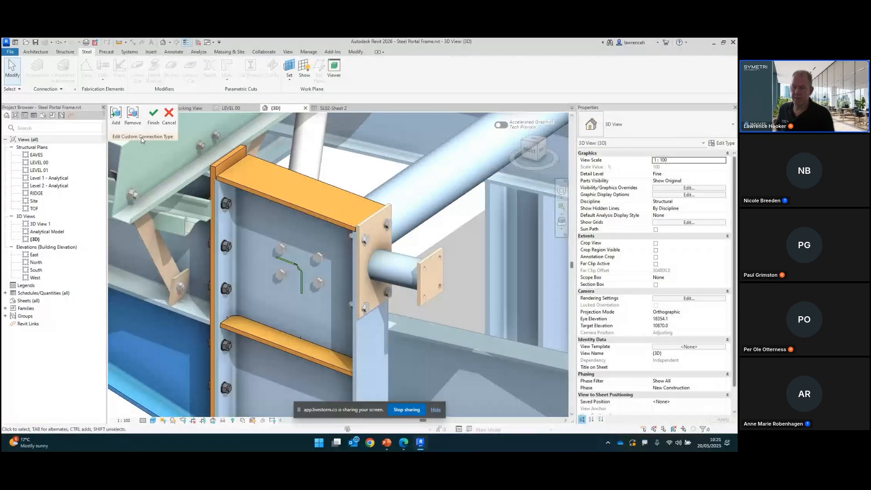
# Step: Add the new end plate and its holes to the custom connection by window selection and finish editing
pyautogui.scroll(-1, 387, 191)
pyautogui.keyDown('shift'); pyautogui.moveTo(484, 236); pyautogui.dragTo(481, 187, button='middle'); pyautogui.keyUp('shift')
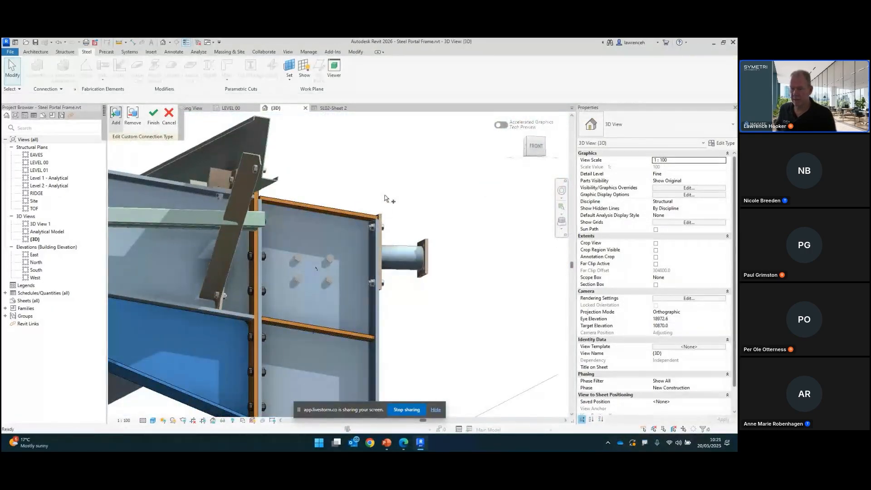
pyautogui.moveTo(341, 174); pyautogui.dragTo(468, 309)
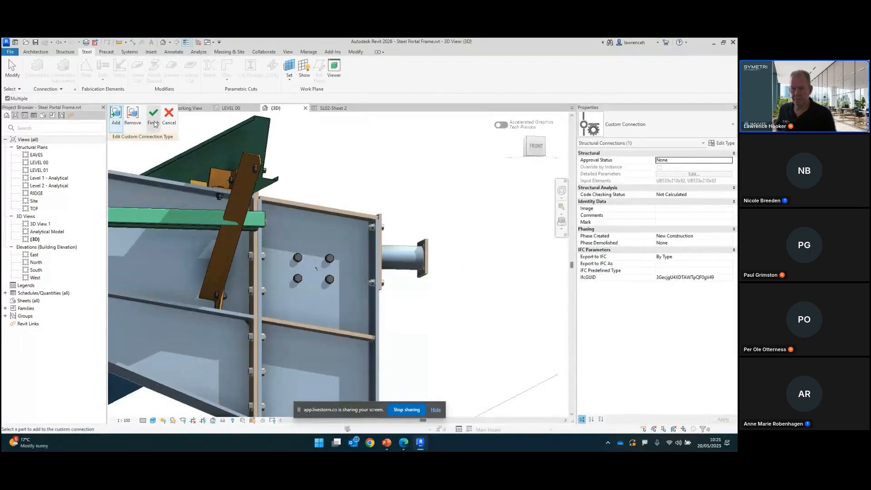
pyautogui.keyDown('shift'); pyautogui.moveTo(463, 231); pyautogui.dragTo(414, 273, button='middle'); pyautogui.keyUp('shift')
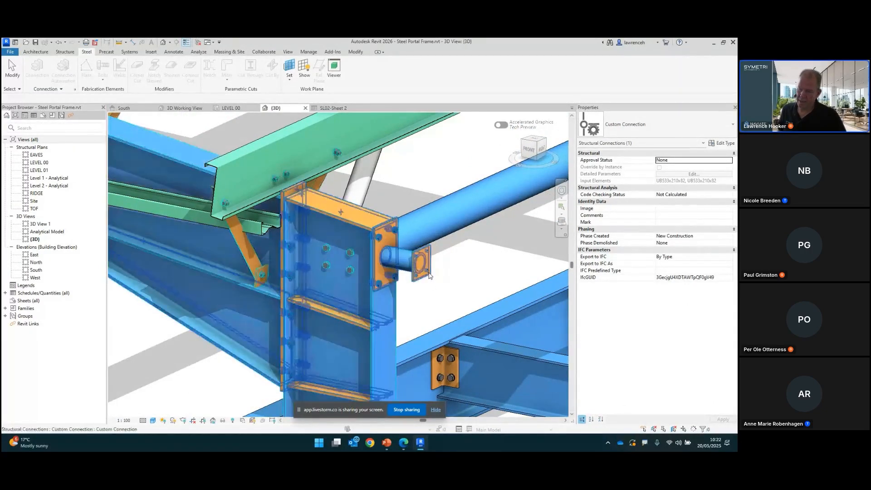
# Step: Zoom out over the portal frame and select another knee connection to inspect its properties
pyautogui.scroll(-4, 431, 283)
pyautogui.moveTo(473, 264); pyautogui.dragTo(333, 313, button='middle')
pyautogui.scroll(-2, 368, 311)
pyautogui.moveTo(431, 227); pyautogui.dragTo(414, 234, button='middle')
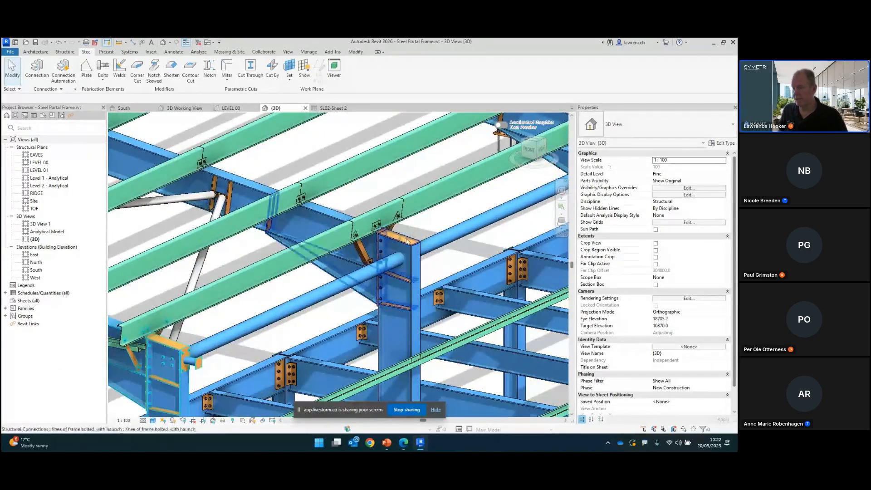
pyautogui.click(411, 234)
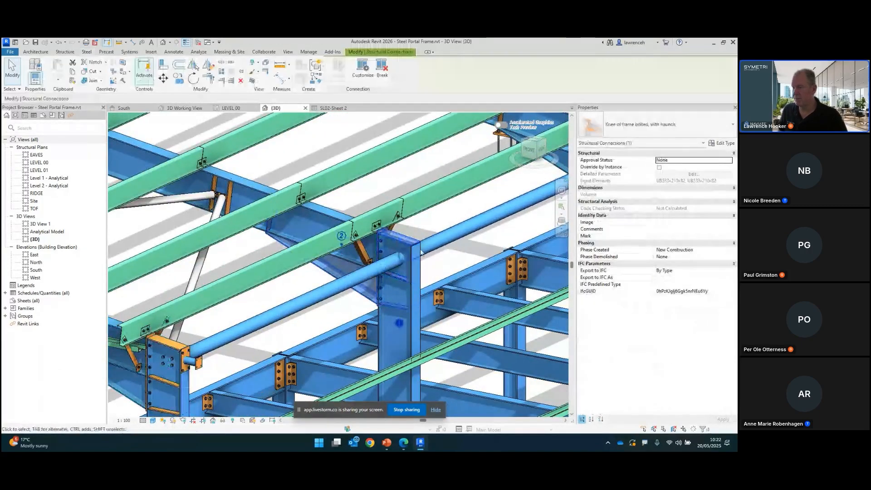
# Step: Change the selected knee connection's type to Custom Connection
pyautogui.click(655, 127)
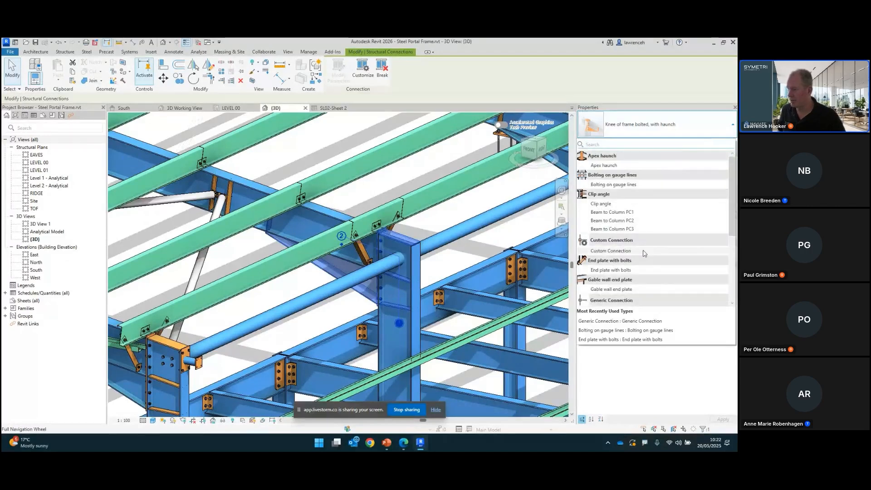
pyautogui.scroll(-4, 645, 253)
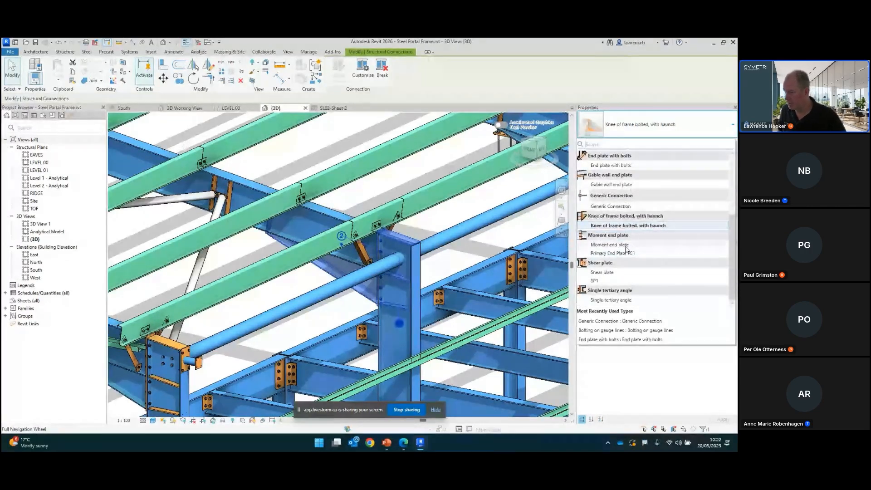
pyautogui.scroll(4, 639, 269)
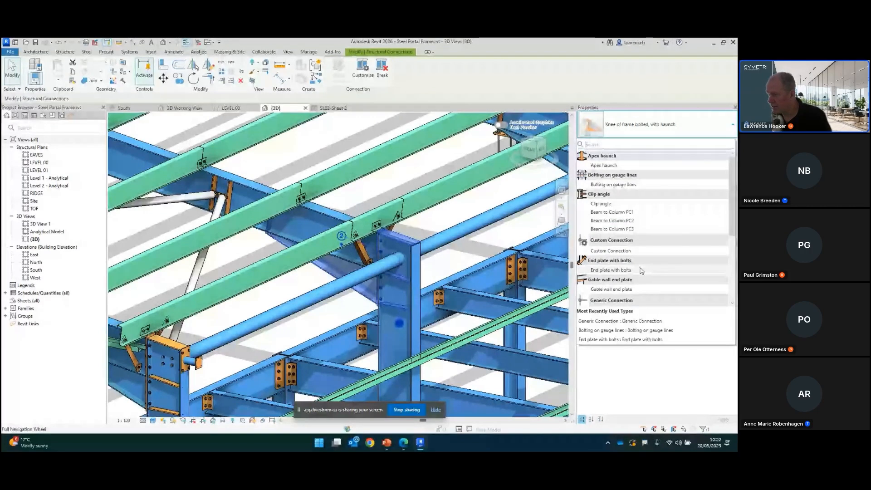
pyautogui.click(626, 254)
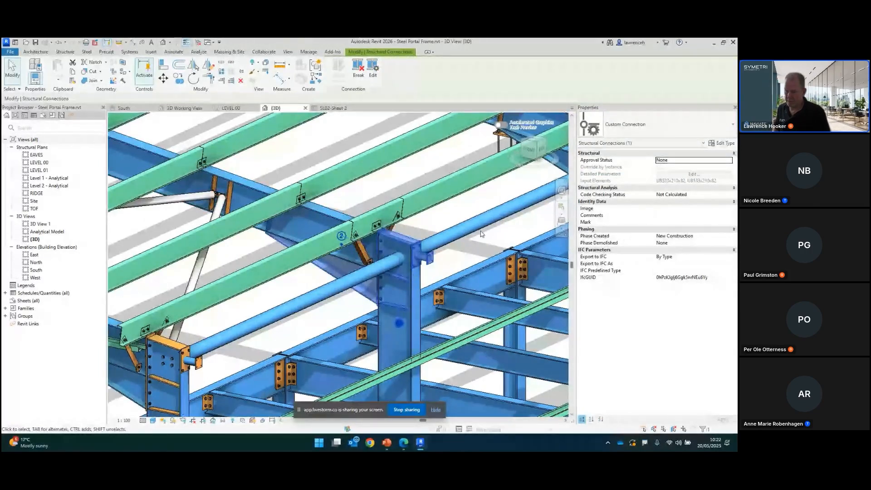
# Step: Select the custom connection on this knee and start editing the custom connection type
pyautogui.click(471, 240)
pyautogui.scroll(5, 467, 243)
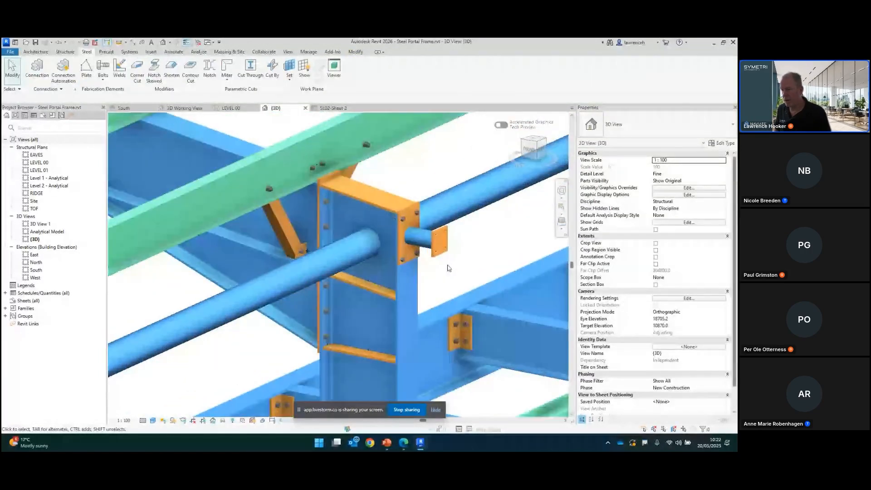
pyautogui.scroll(-3, 459, 252)
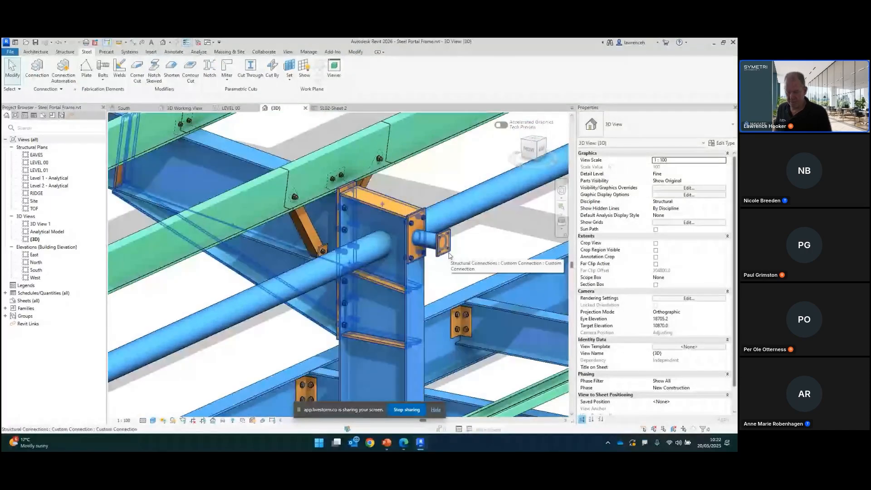
pyautogui.click(450, 255)
pyautogui.scroll(2, 455, 249)
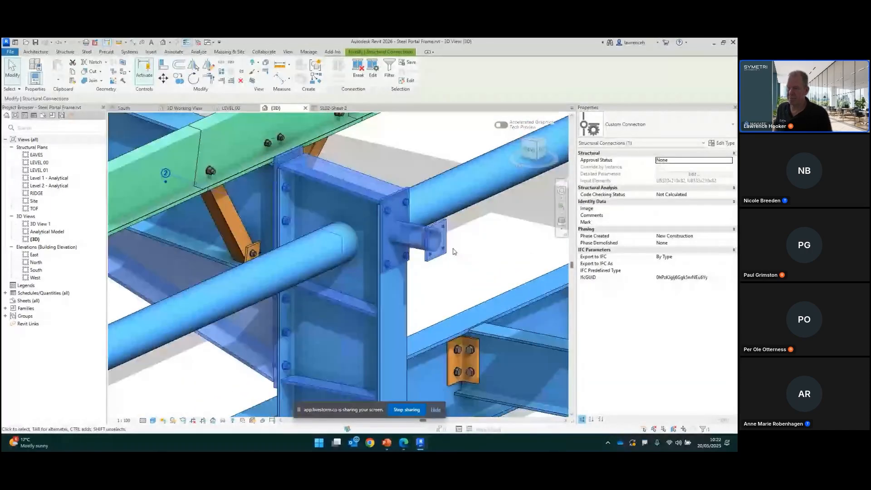
pyautogui.scroll(2, 454, 250)
pyautogui.click(372, 67)
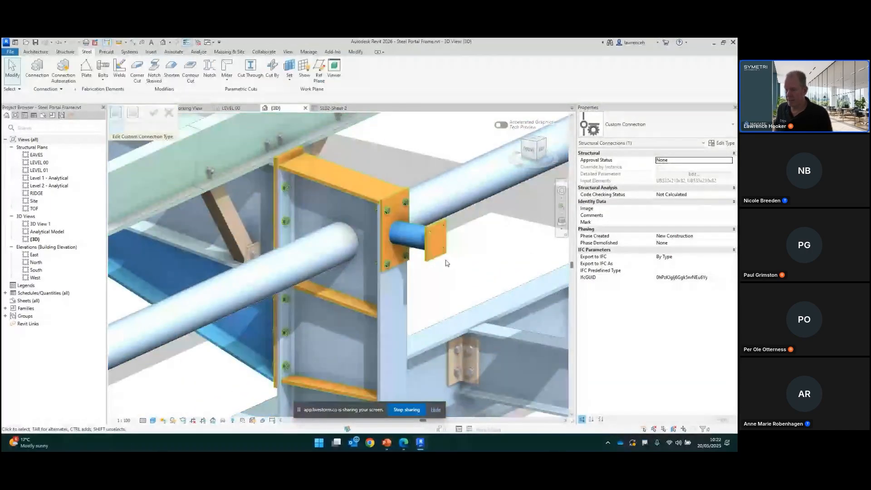
# Step: Edit the new end plate's boundary, extending its lower edge downward, and finish the plate sketch
pyautogui.scroll(2, 445, 264)
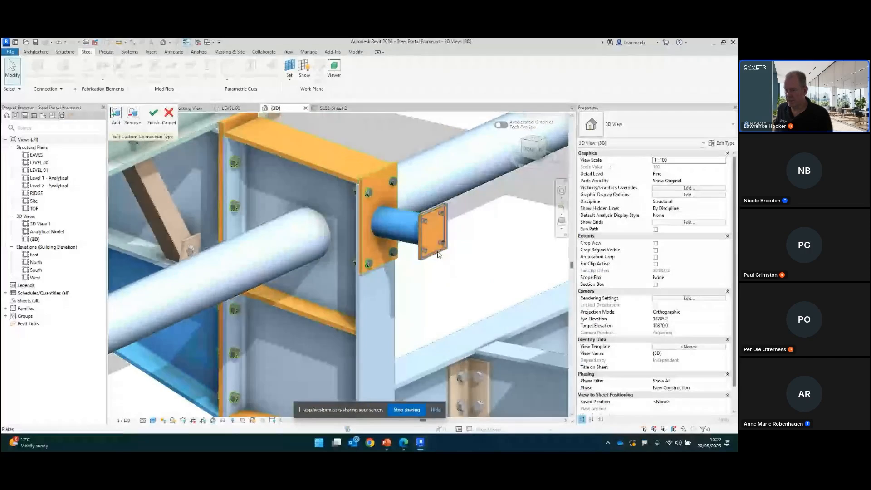
pyautogui.doubleClick(439, 254)
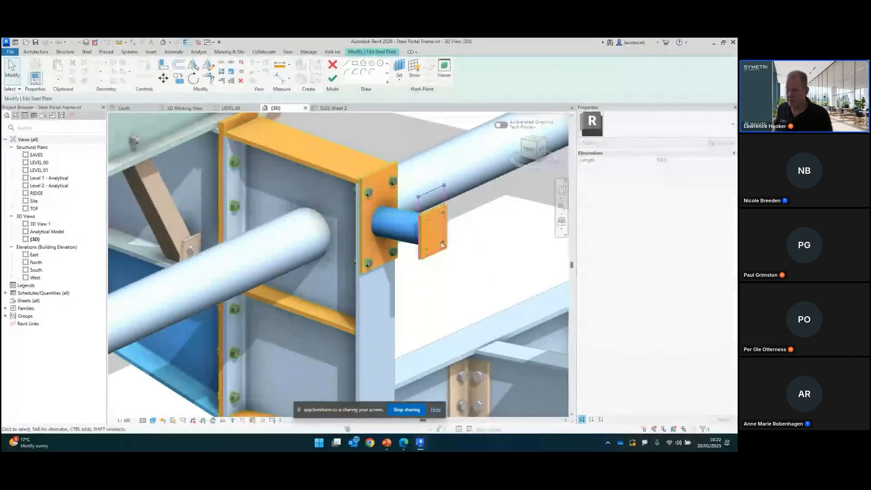
pyautogui.click(437, 255)
pyautogui.moveTo(438, 255); pyautogui.dragTo(439, 274)
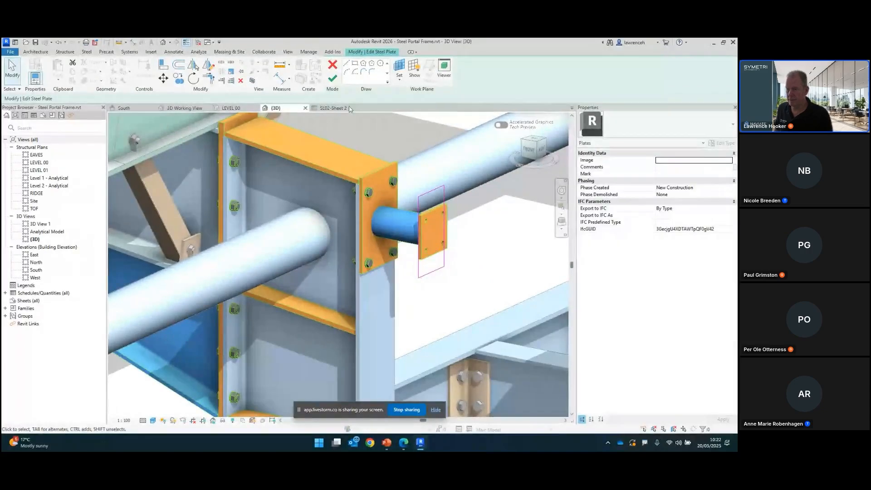
pyautogui.click(333, 81)
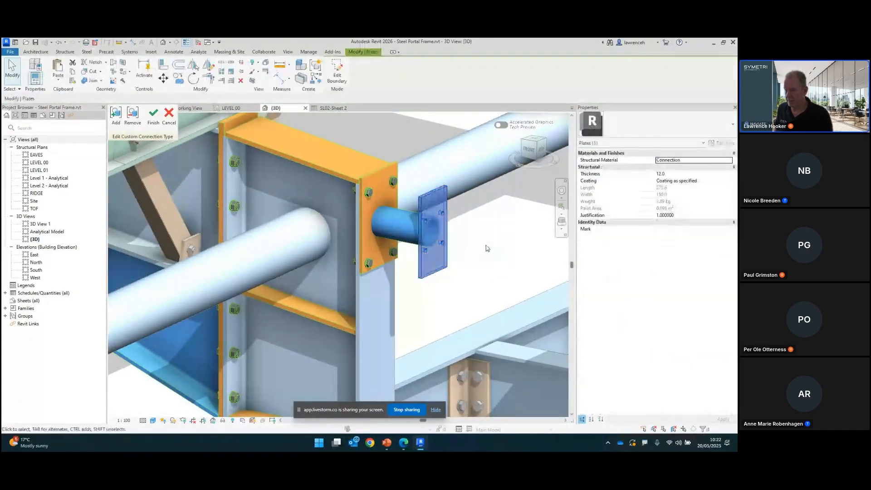
# Step: Select the plate's hole pattern and set the number of holes on side 1 to 3
pyautogui.press('Escape')
pyautogui.scroll(3, 442, 242)
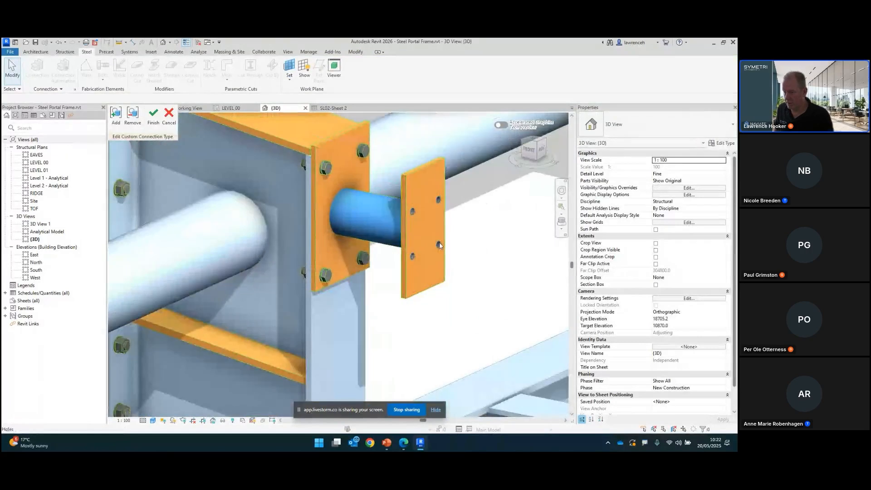
pyautogui.click(439, 244)
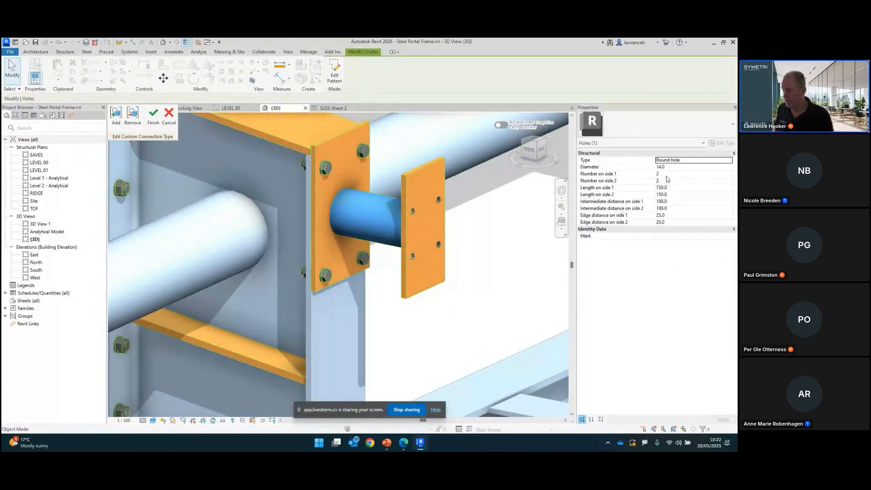
pyautogui.click(666, 174)
pyautogui.write('3')
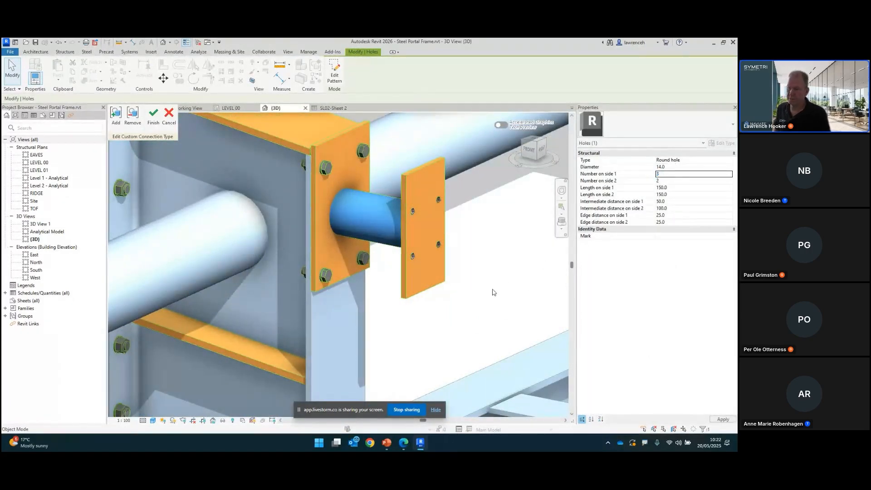
pyautogui.scroll(-5, 468, 248)
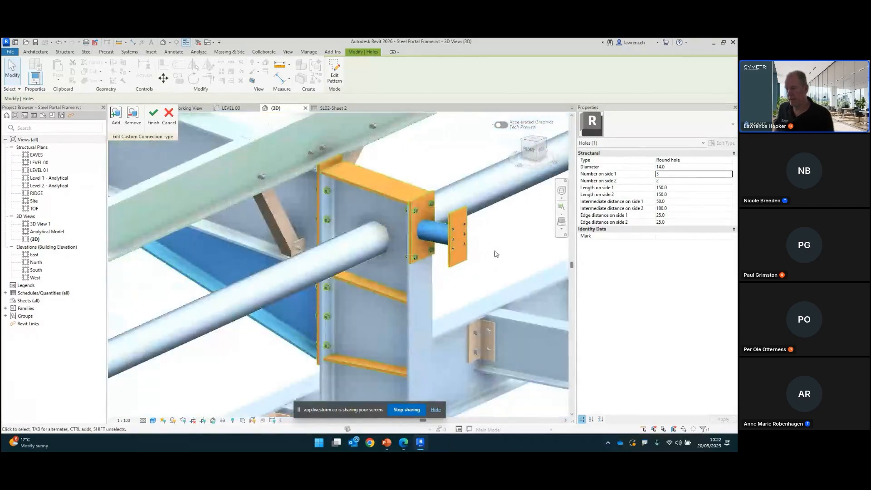
pyautogui.press('Escape')
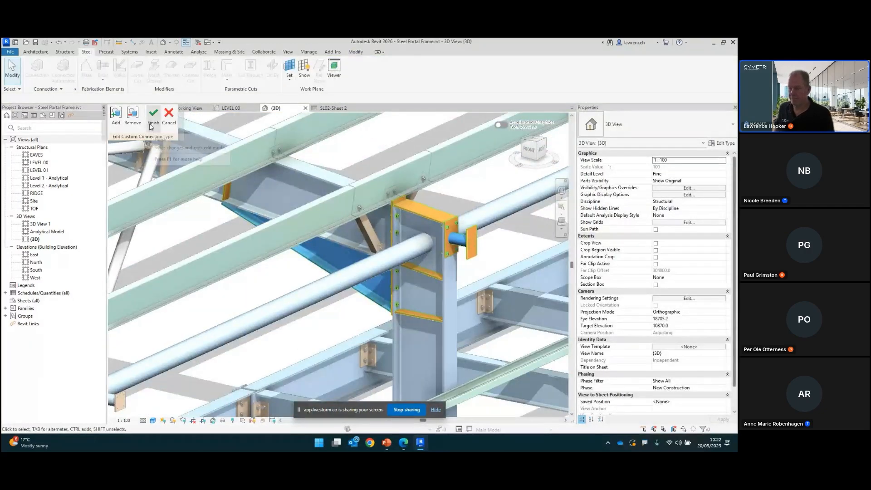
# Step: Finish editing the custom connection, accept updating all its instances, and review the knee connections across the frame
pyautogui.click(154, 116)
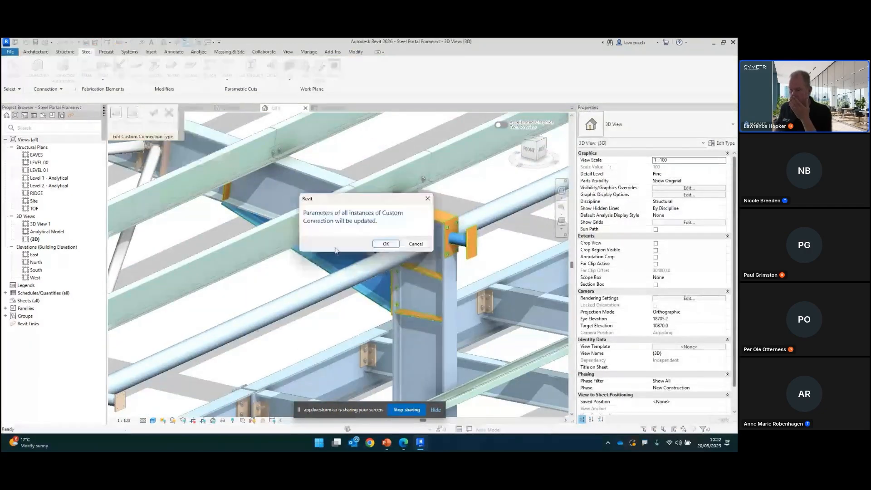
pyautogui.click(387, 245)
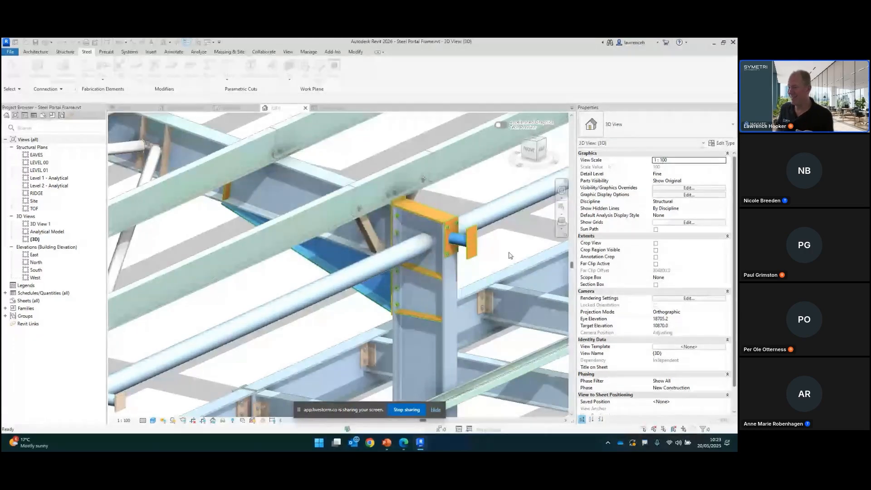
pyautogui.scroll(2, 286, 349)
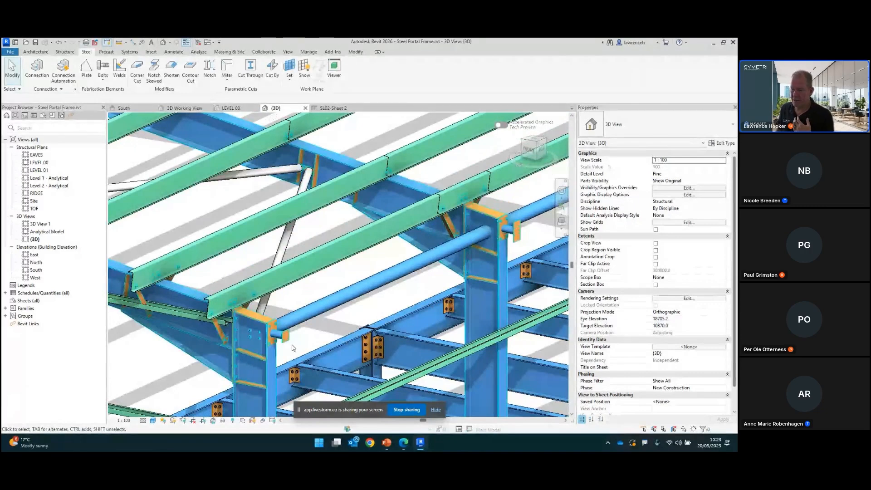
pyautogui.scroll(5, 294, 345)
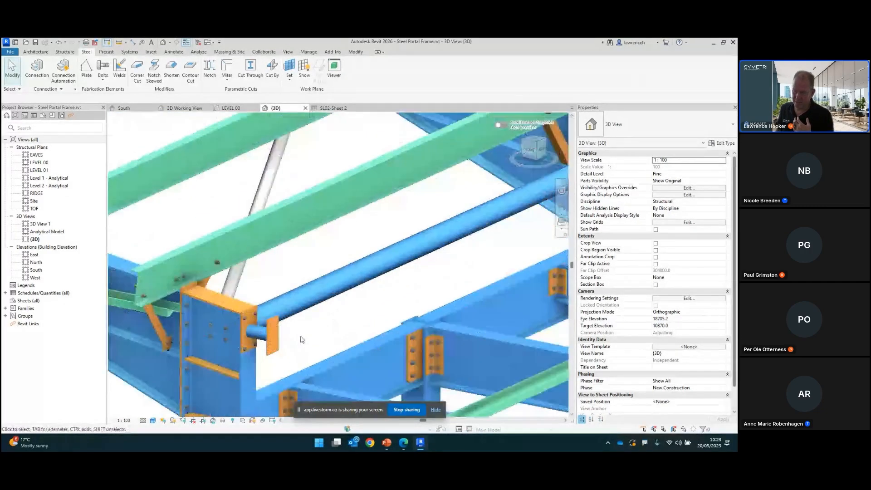
pyautogui.scroll(-1, 294, 348)
pyautogui.moveTo(418, 293); pyautogui.dragTo(318, 321, button='middle')
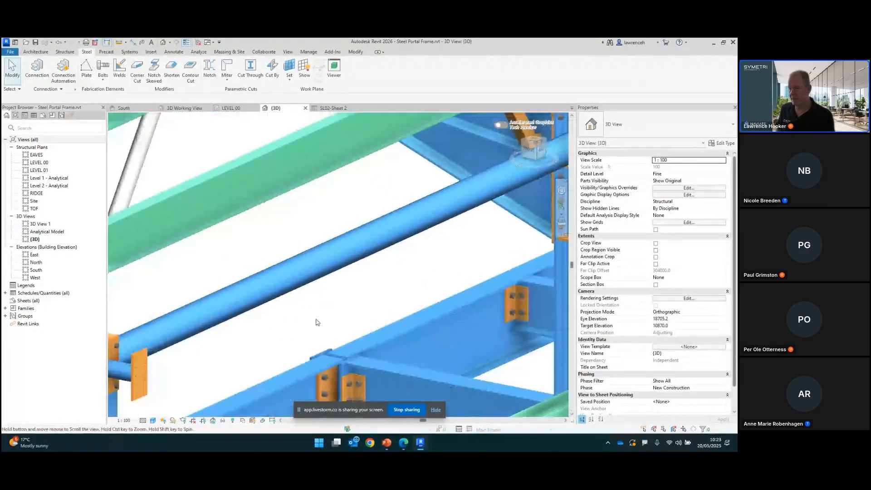
pyautogui.scroll(-1, 463, 257)
pyautogui.moveTo(463, 257); pyautogui.dragTo(398, 286, button='middle')
pyautogui.scroll(-1, 398, 286)
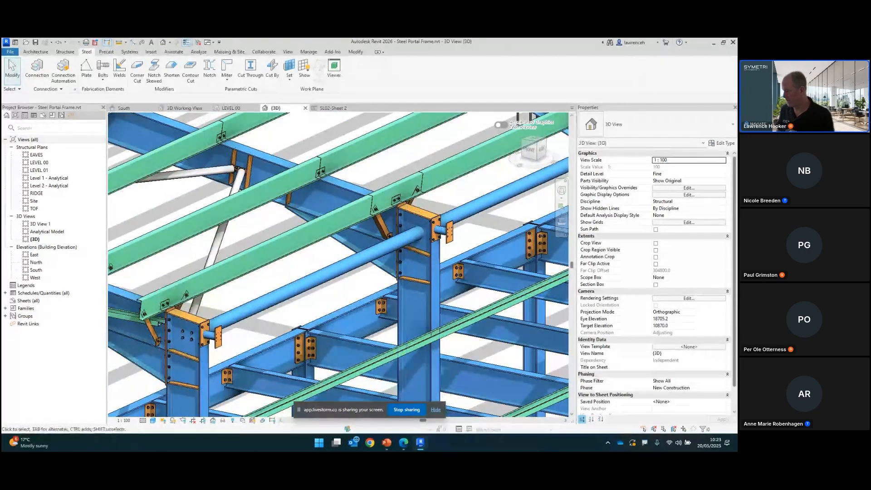
# Step: Switch to the presentation slides and advance to the next slide
pyautogui.hotkey('alt', 'Tab')
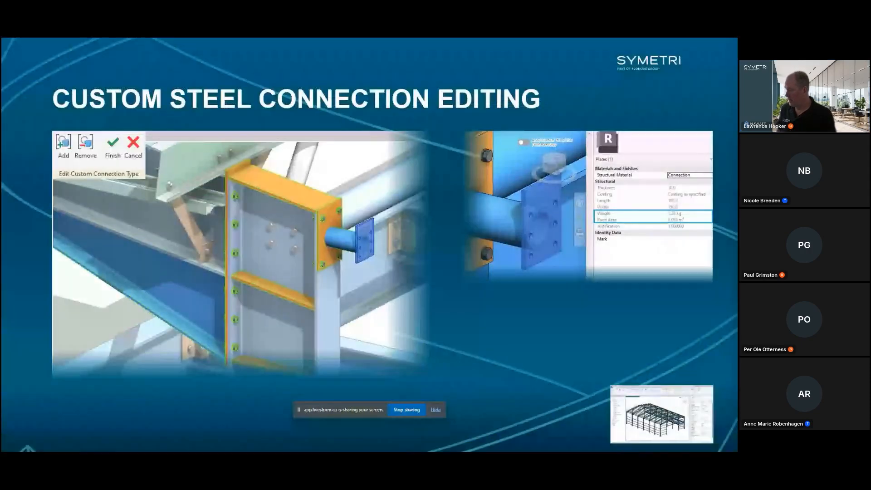
pyautogui.press('Right')
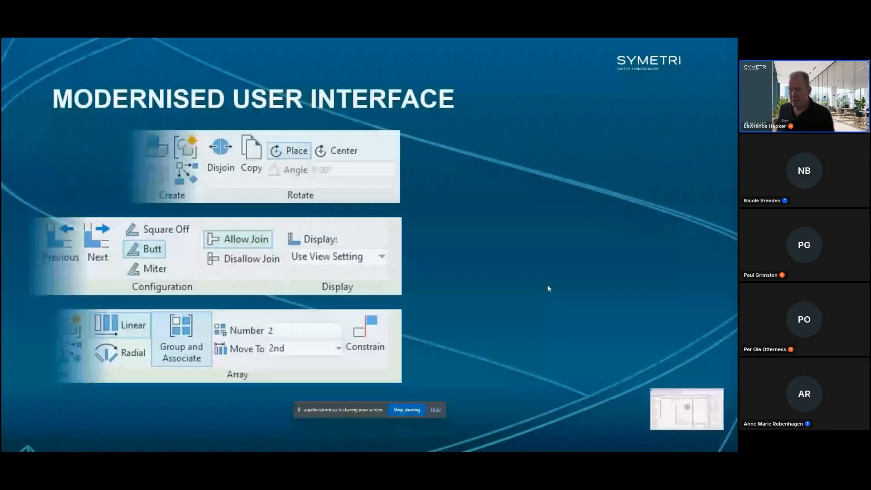
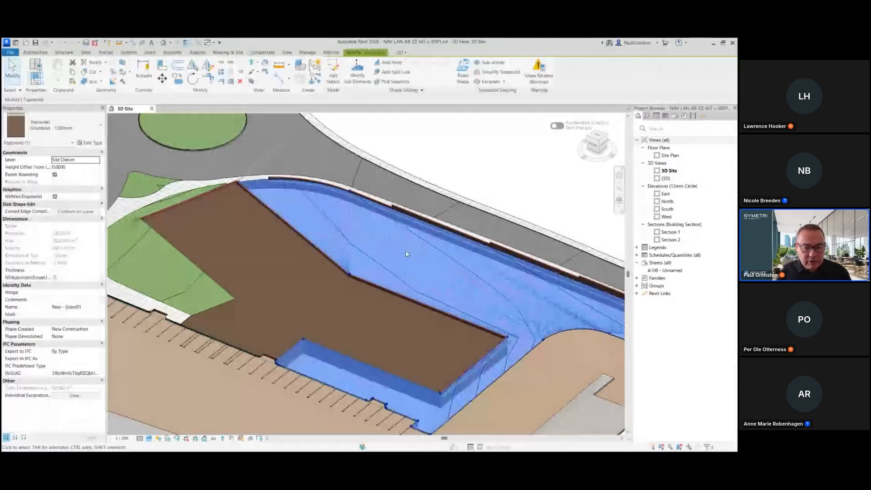
# Step: Create a circular toposolid sub-division of radius about 4 using the HW - Resin Bound Gravel type and finish the sketch
pyautogui.click(492, 64)
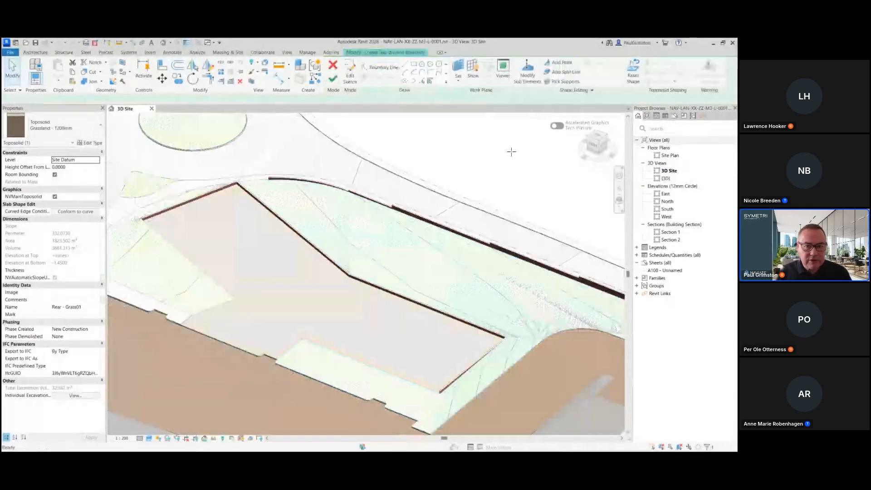
pyautogui.click(63, 126)
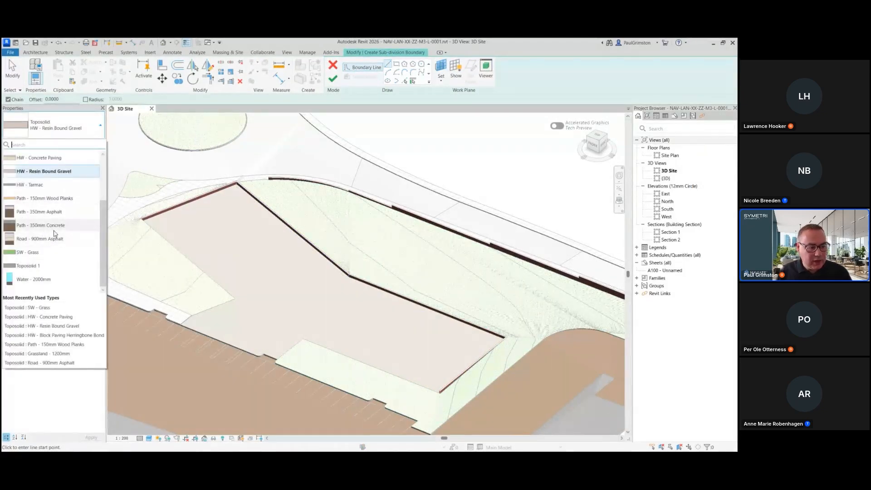
pyautogui.click(64, 175)
pyautogui.click(421, 64)
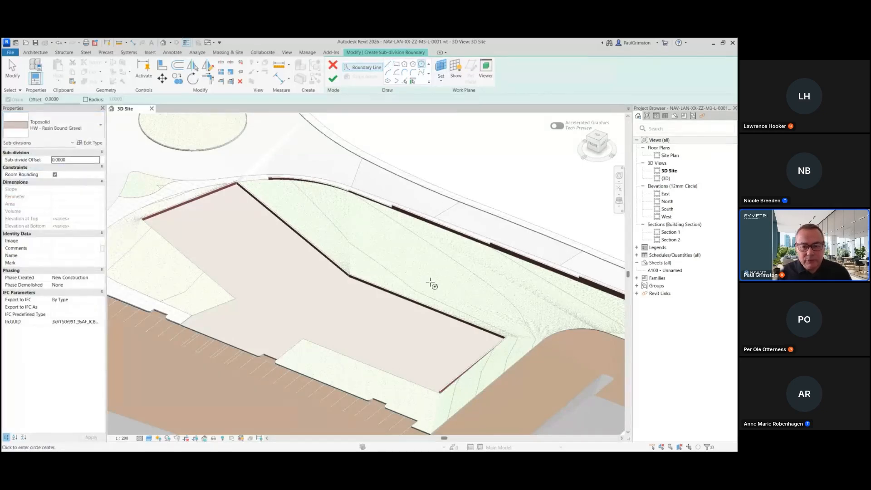
pyautogui.scroll(1, 463, 282)
pyautogui.click(448, 276)
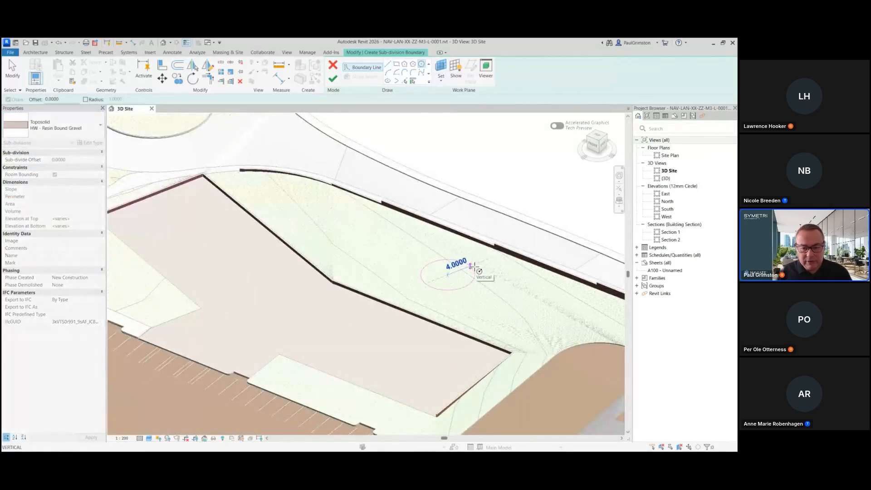
pyautogui.click(484, 266)
pyautogui.click(333, 78)
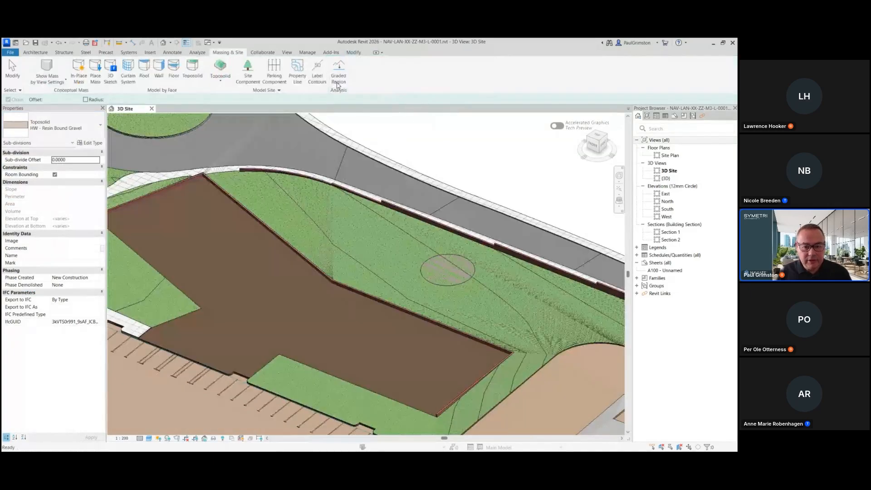
# Step: Set the circular sub-division's sub-divide offset to -0.12 and deselect it
pyautogui.scroll(5, 525, 303)
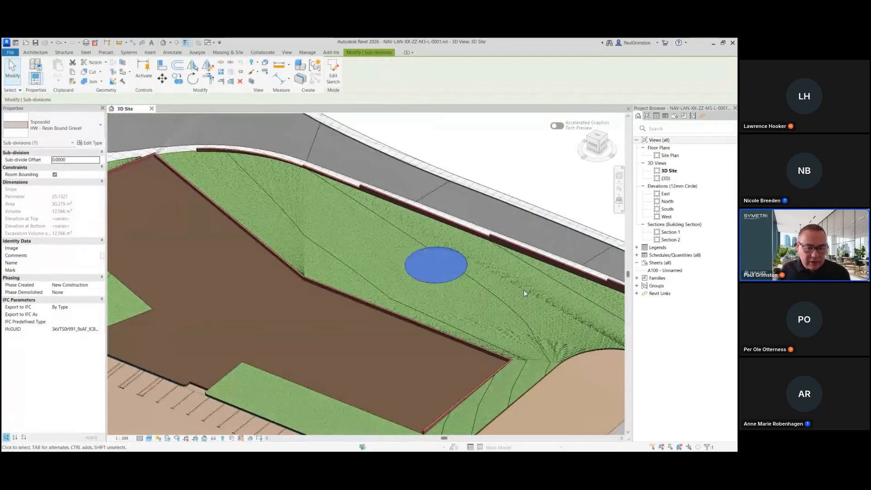
pyautogui.scroll(2, 435, 245)
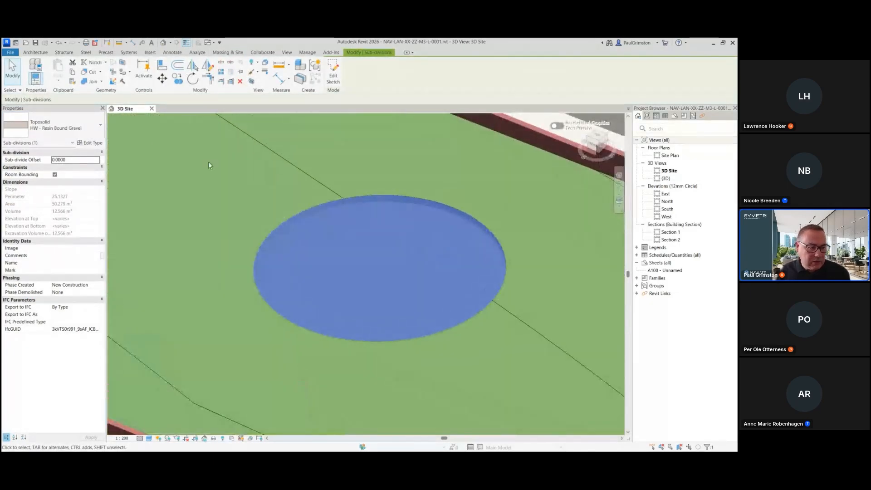
pyautogui.click(79, 159)
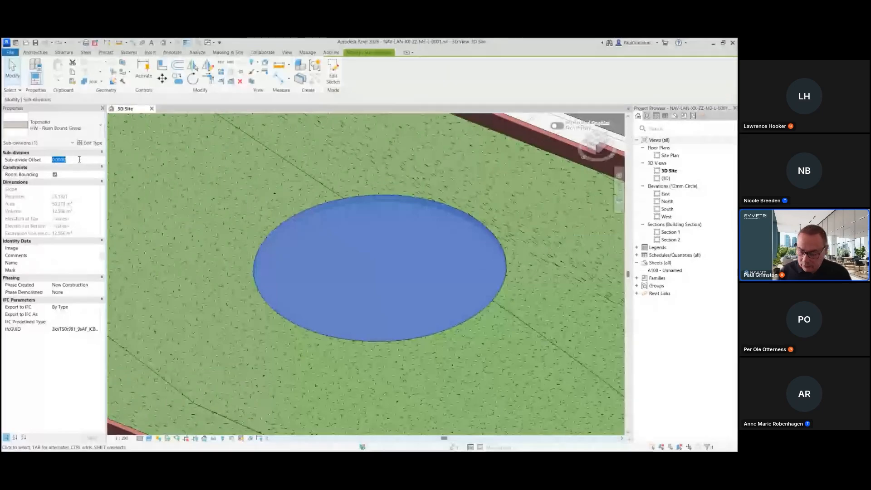
pyautogui.write('-.12')
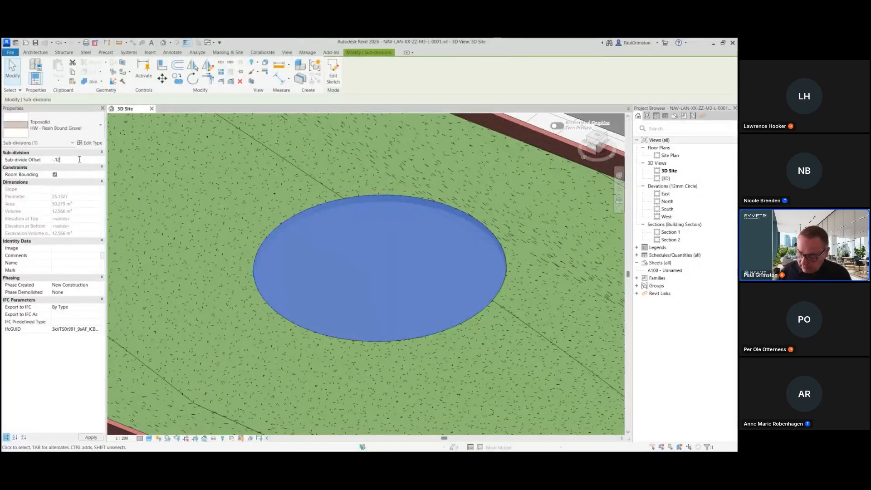
pyautogui.press('Return')
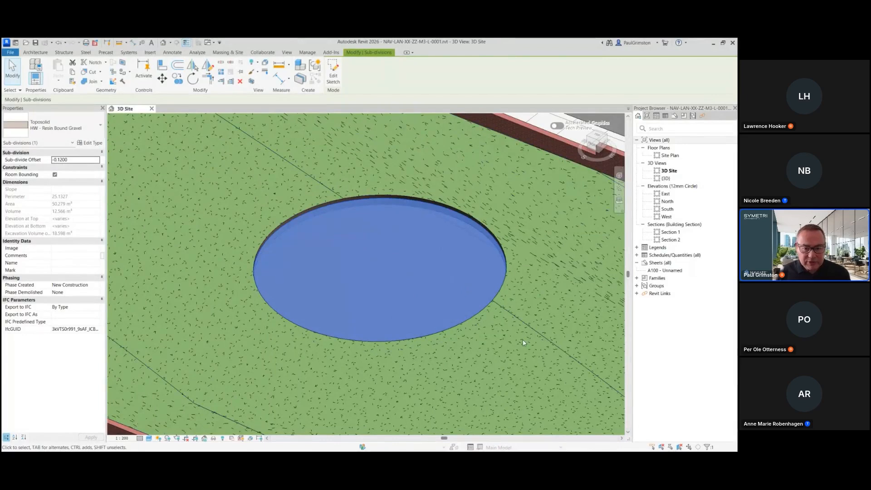
pyautogui.press('Escape')
# Step: Orbit around the site and examine the concrete paving sub-divisions and their offsets along the road edge
pyautogui.keyDown('shift'); pyautogui.moveTo(524, 342); pyautogui.dragTo(349, 261, button='middle'); pyautogui.keyUp('shift')
pyautogui.click(435, 299)
pyautogui.scroll(-3, 251, 293)
pyautogui.moveTo(324, 310); pyautogui.dragTo(256, 304, button='middle')
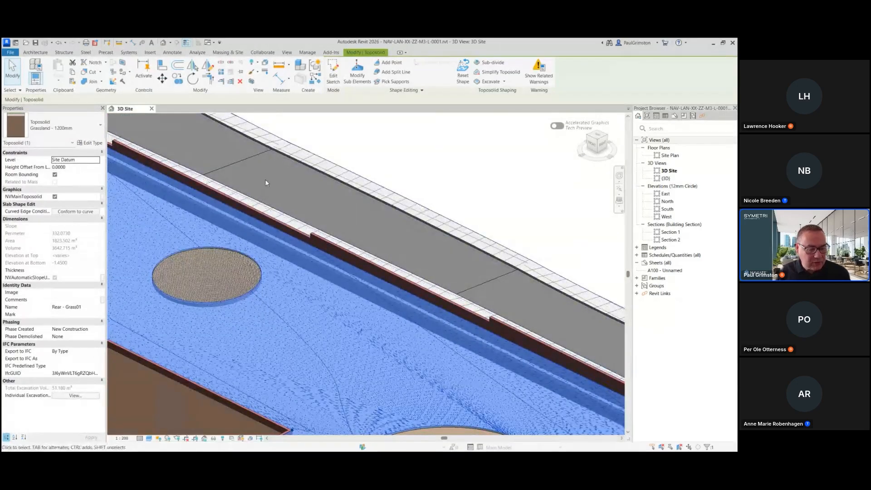
pyautogui.scroll(-3, 232, 170)
pyautogui.moveTo(454, 217); pyautogui.dragTo(418, 202, button='middle')
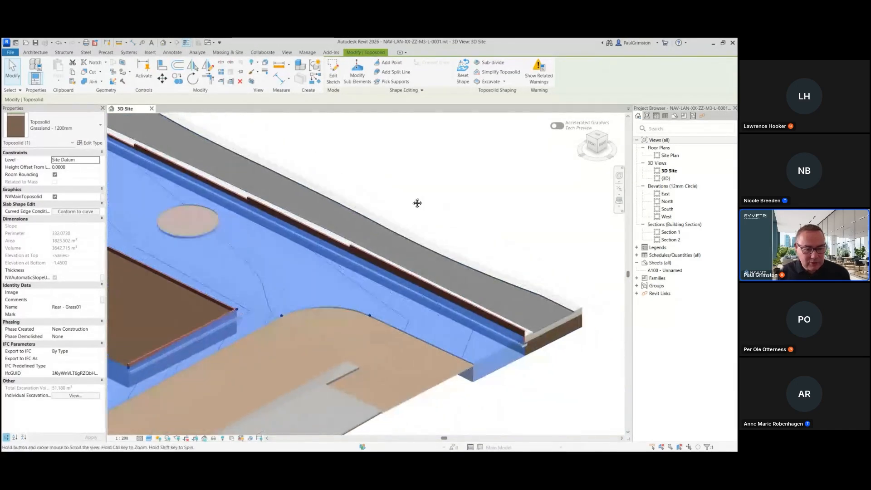
pyautogui.scroll(2, 417, 203)
pyautogui.click(546, 302)
pyautogui.moveTo(546, 302); pyautogui.dragTo(462, 320, button='middle')
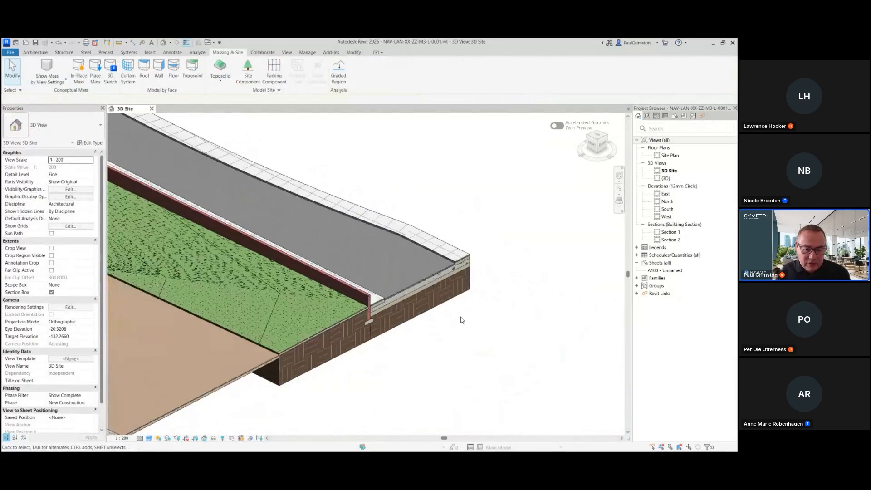
pyautogui.scroll(3, 462, 320)
pyautogui.scroll(2, 323, 296)
pyautogui.click(331, 282)
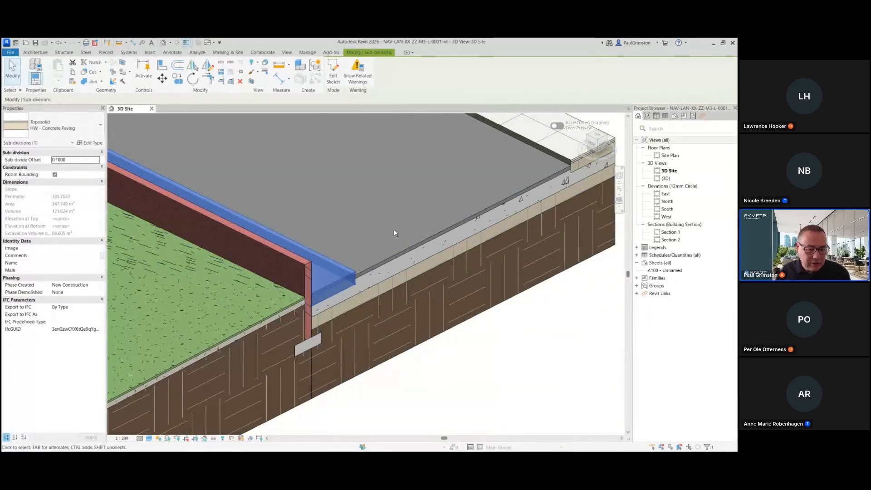
pyautogui.moveTo(318, 314)
pyautogui.keyDown('shift'); pyautogui.mouseDown(button='middle')
pyautogui.moveTo(401, 378)
pyautogui.moveTo(347, 199)
pyautogui.moveTo(457, 234)
pyautogui.moveTo(428, 185)
pyautogui.moveTo(480, 241)
pyautogui.moveTo(391, 206)
pyautogui.moveTo(406, 207)
pyautogui.mouseUp(button='middle'); pyautogui.keyUp('shift')
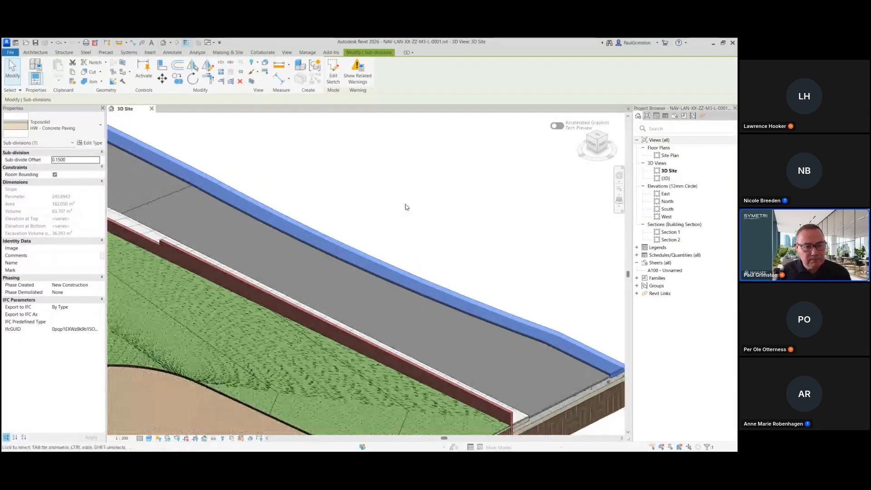
pyautogui.click(384, 152)
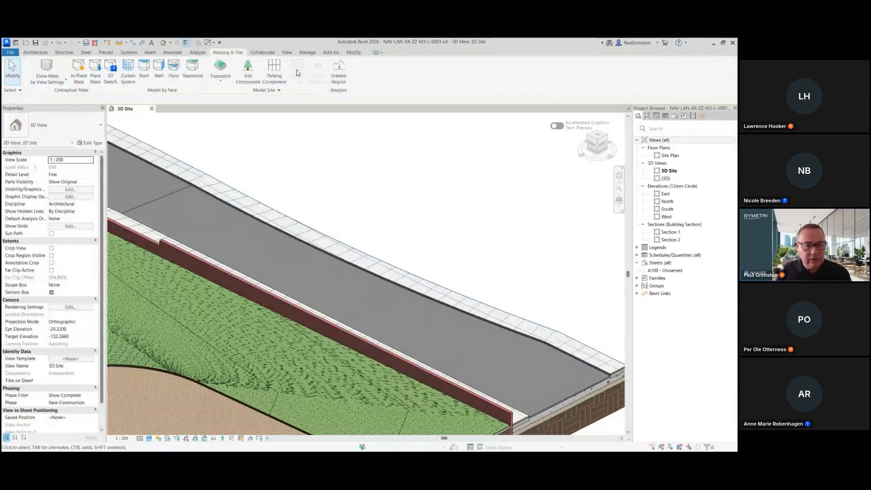
# Step: Enable topography cut void stability for the model site
pyautogui.click(277, 90)
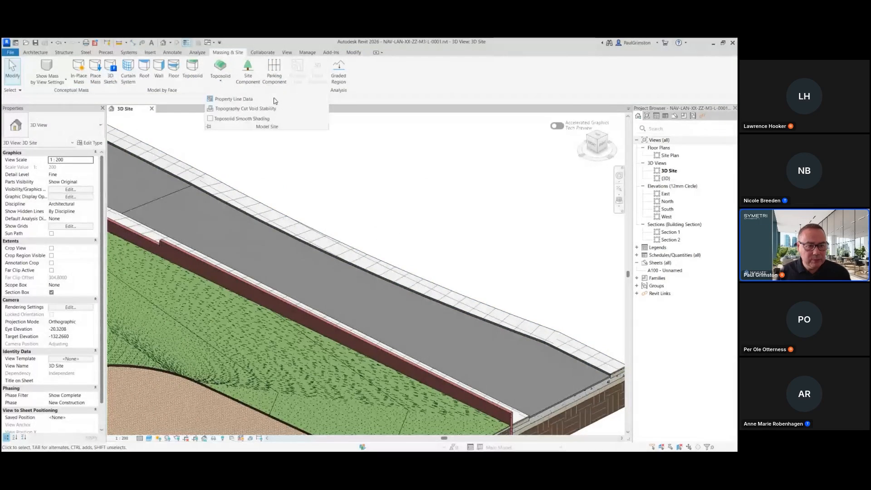
pyautogui.click(239, 109)
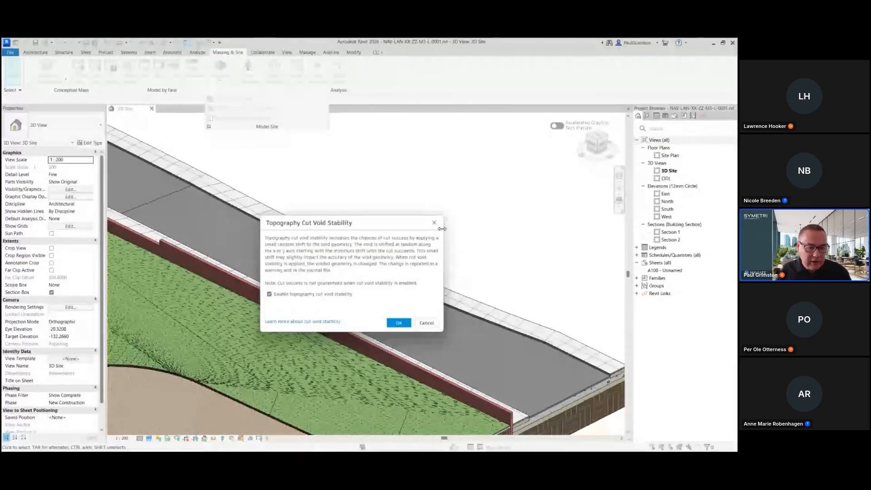
pyautogui.click(269, 295)
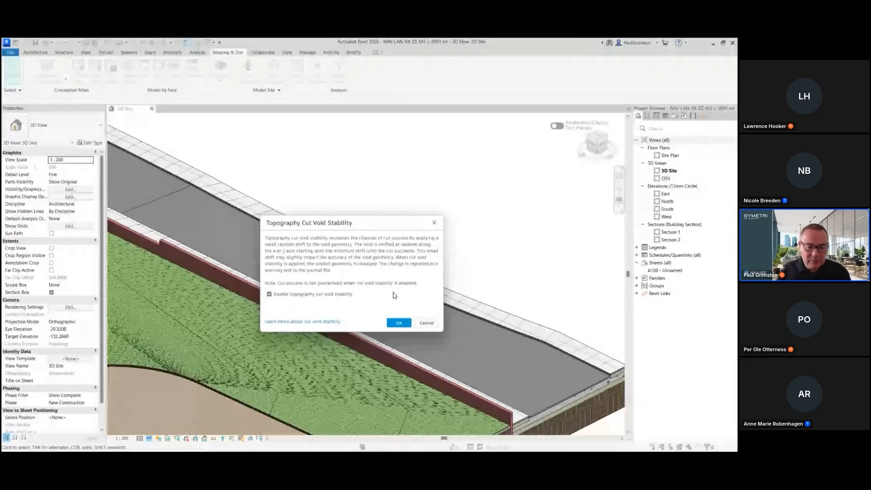
pyautogui.click(400, 323)
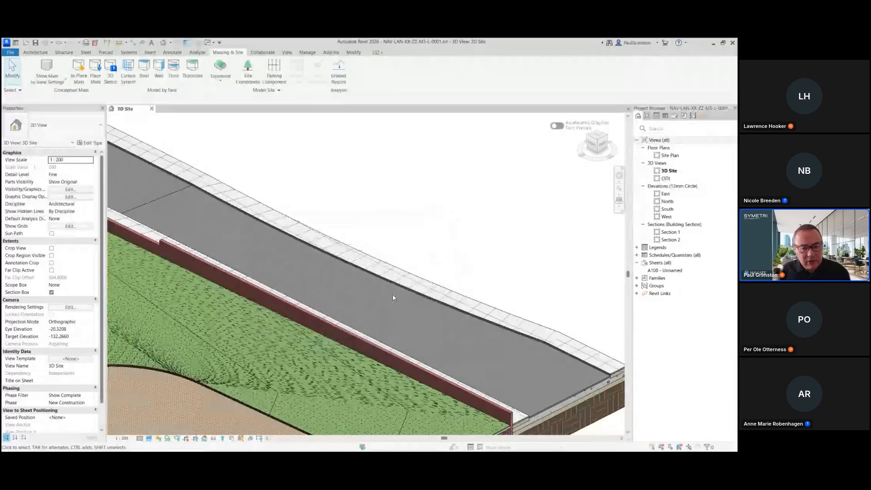
# Step: Select the concrete paving sub-division and review its related warnings
pyautogui.scroll(-2, 342, 229)
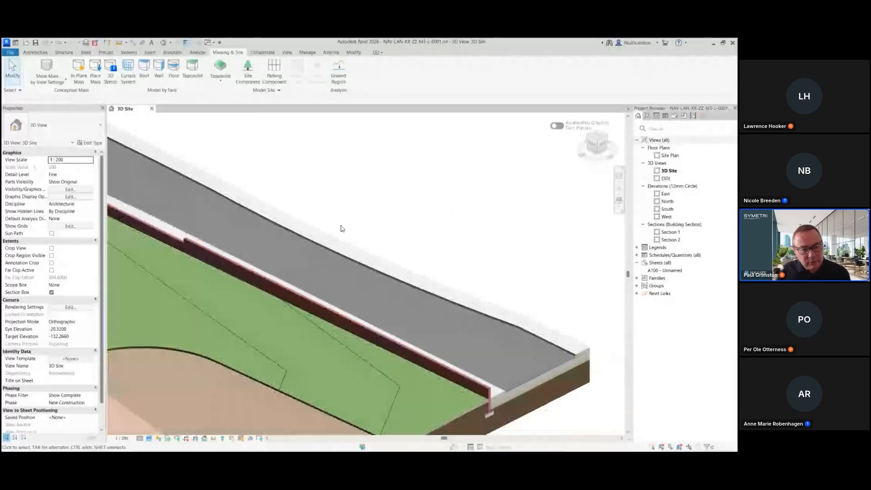
pyautogui.scroll(1, 574, 337)
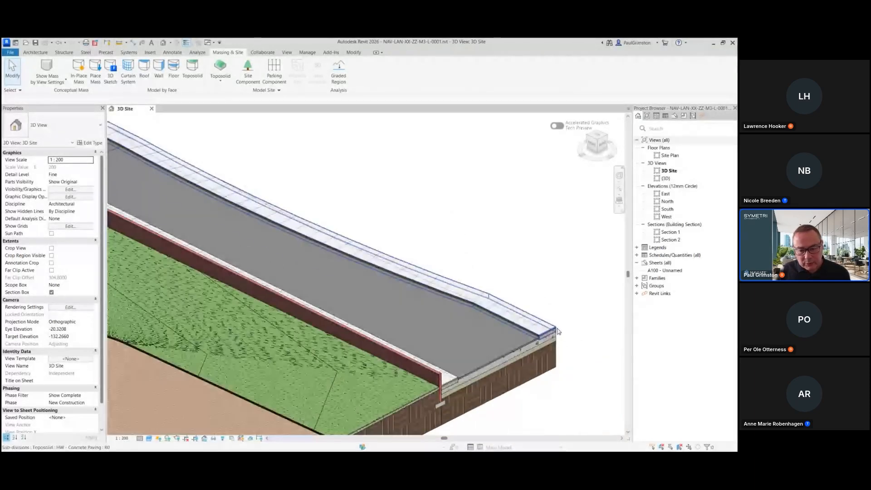
pyautogui.click(350, 231)
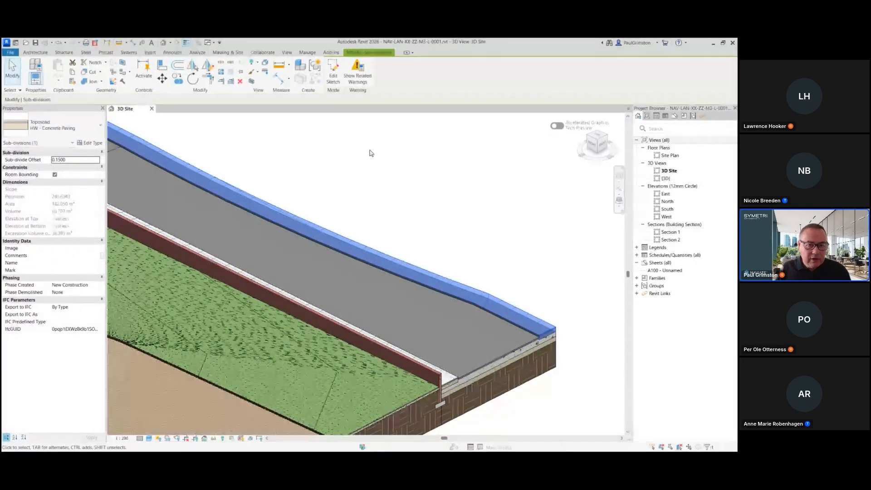
pyautogui.click(358, 78)
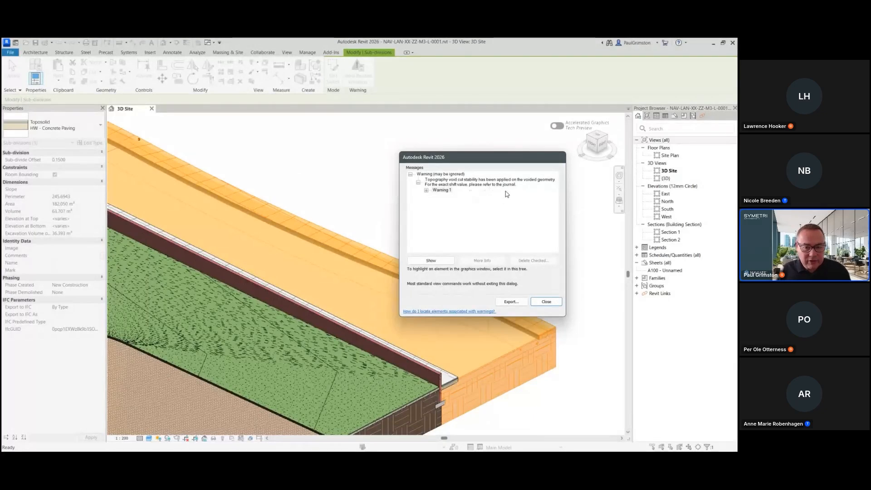
pyautogui.click(546, 299)
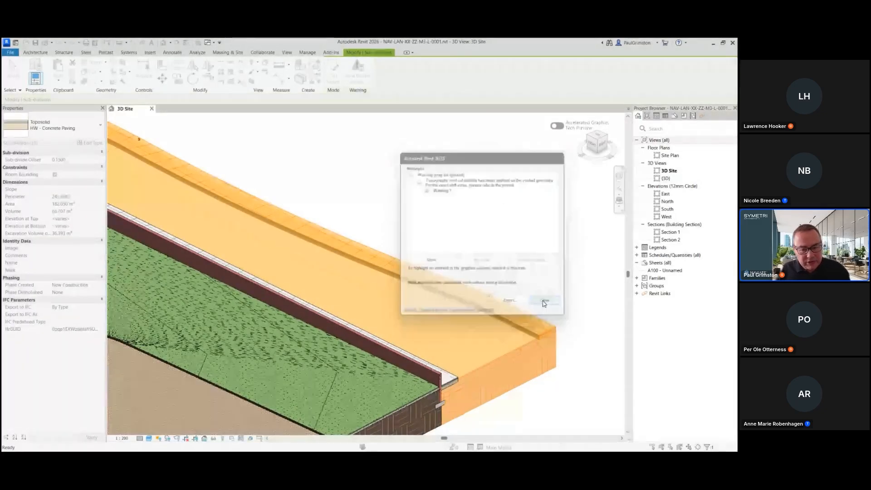
# Step: Modify the road toposolid's sub-elements, setting a boundary point's elevation to 1.6
pyautogui.scroll(-2, 485, 217)
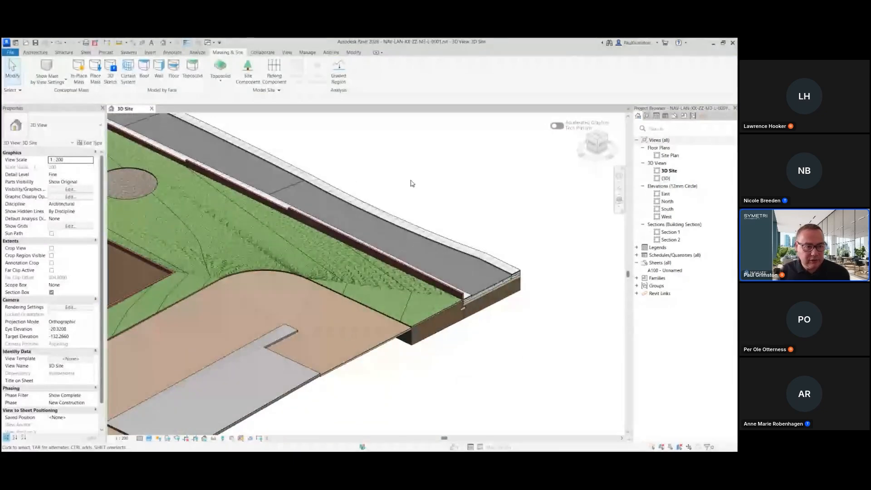
pyautogui.moveTo(412, 183); pyautogui.dragTo(447, 237, button='middle')
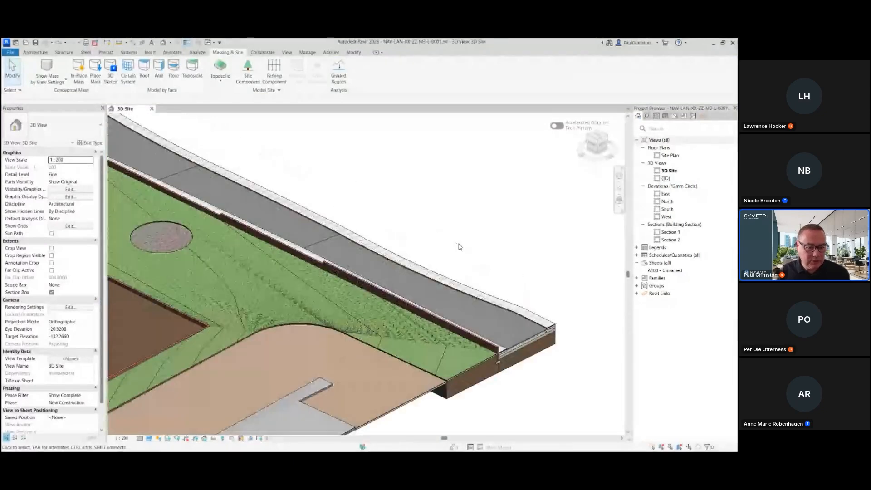
pyautogui.click(325, 245)
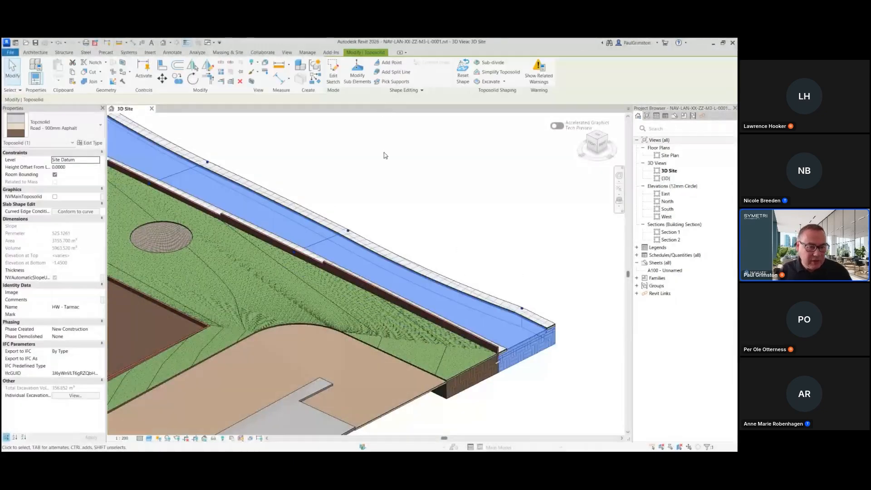
pyautogui.click(358, 77)
pyautogui.click(334, 237)
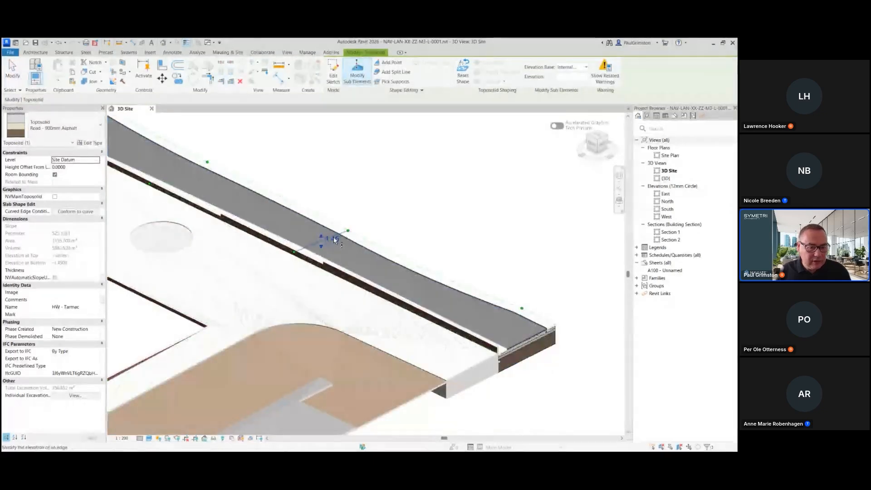
pyautogui.click(334, 237)
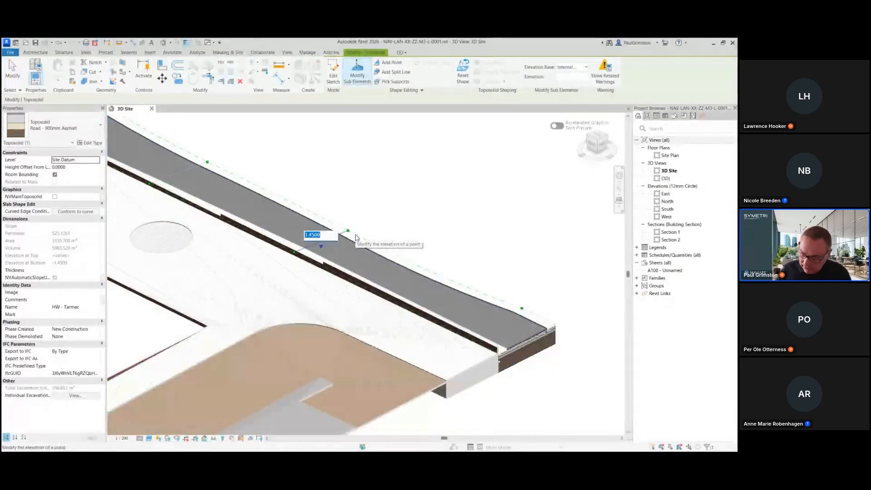
pyautogui.write('1.6')
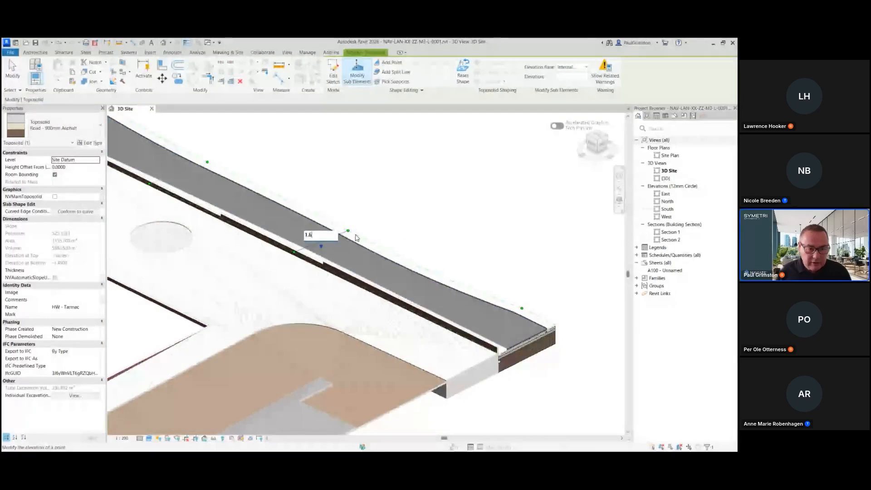
pyautogui.press('Return')
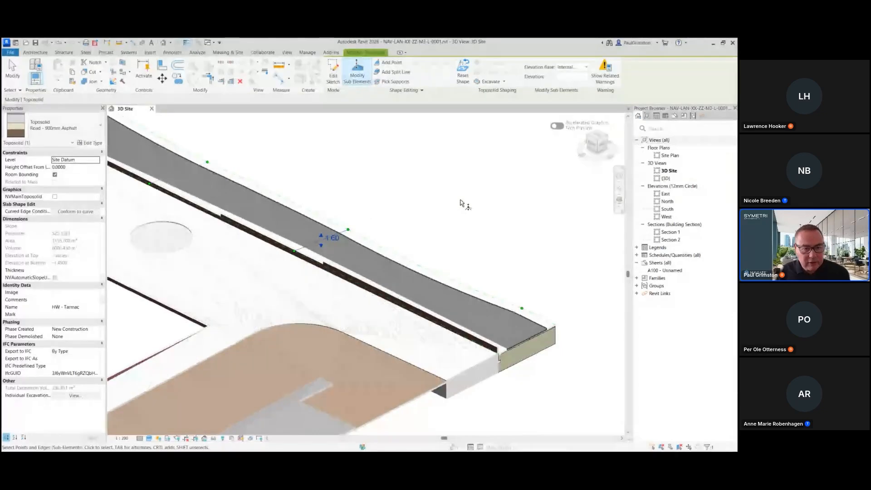
pyautogui.press('Escape')
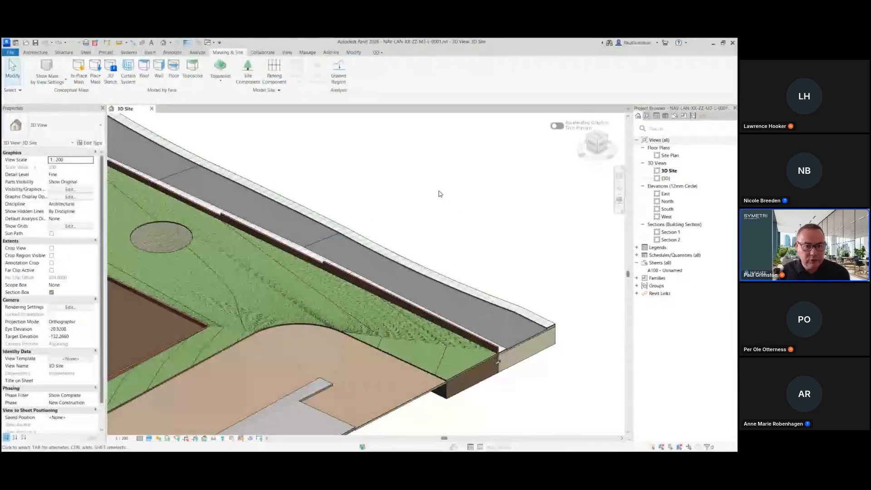
# Step: Inspect the grassland toposolid and switch to the presentation slides
pyautogui.scroll(-2, 439, 194)
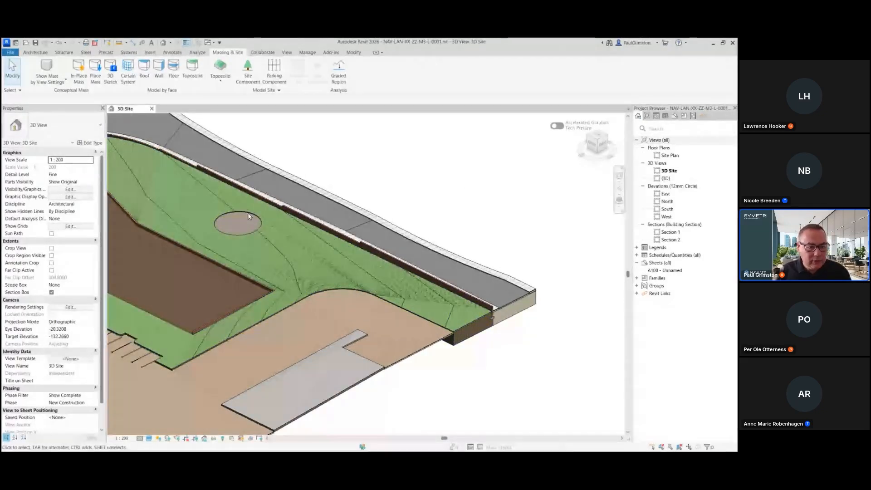
pyautogui.click(279, 252)
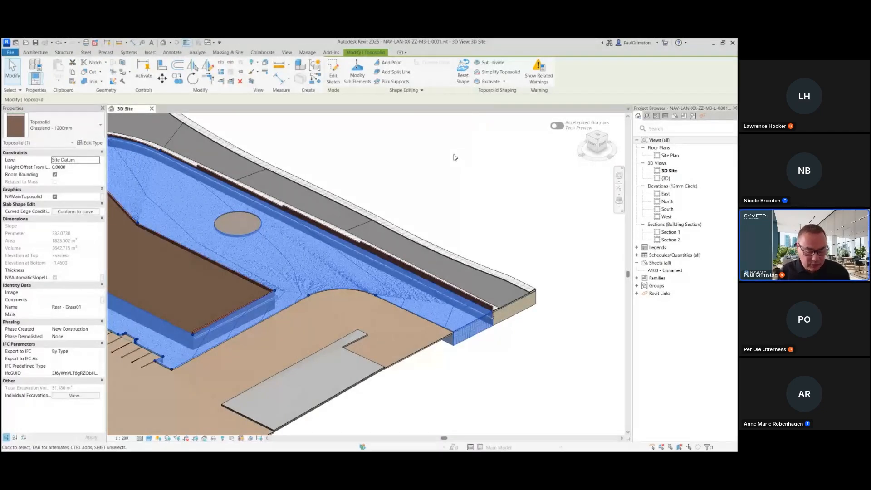
pyautogui.click(443, 159)
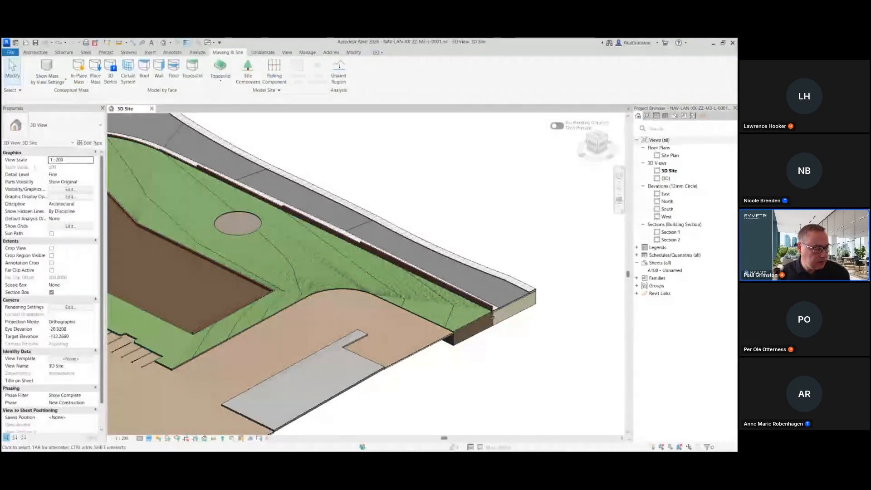
pyautogui.hotkey('alt', 'Tab')
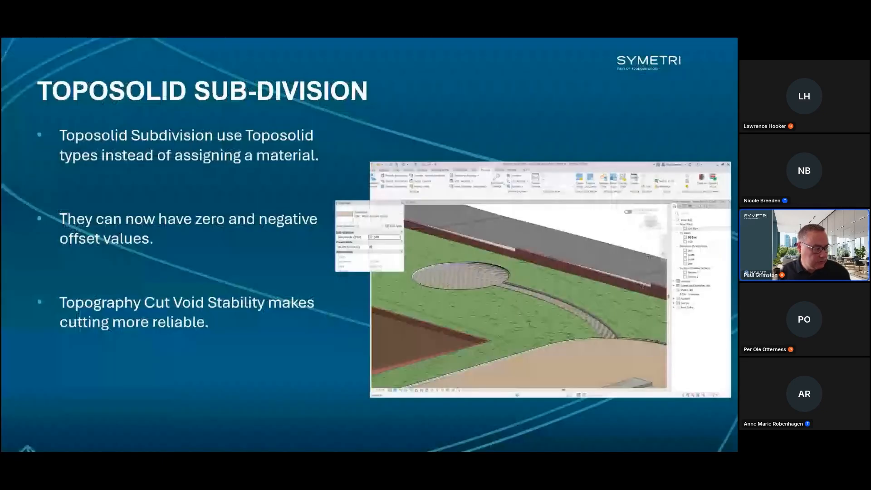
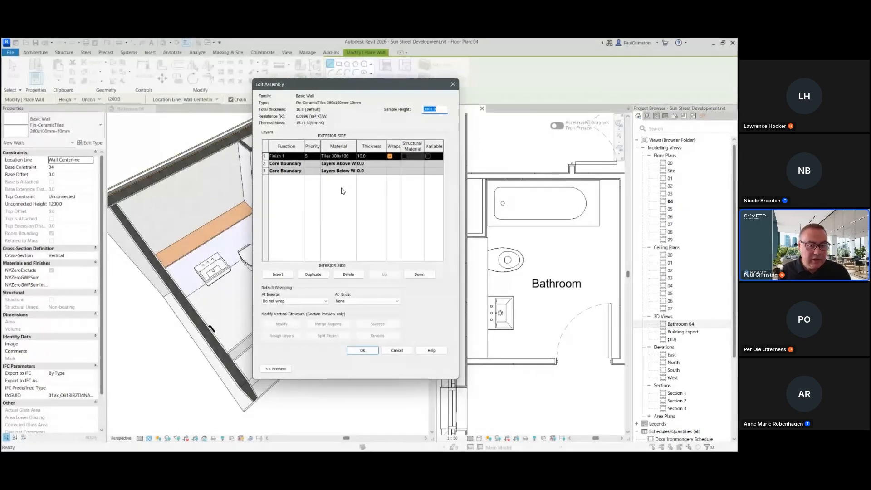
# Step: Review the finish layer's separate Function and Priority options in the wall assembly, then close the assembly dialogs
pyautogui.click(296, 157)
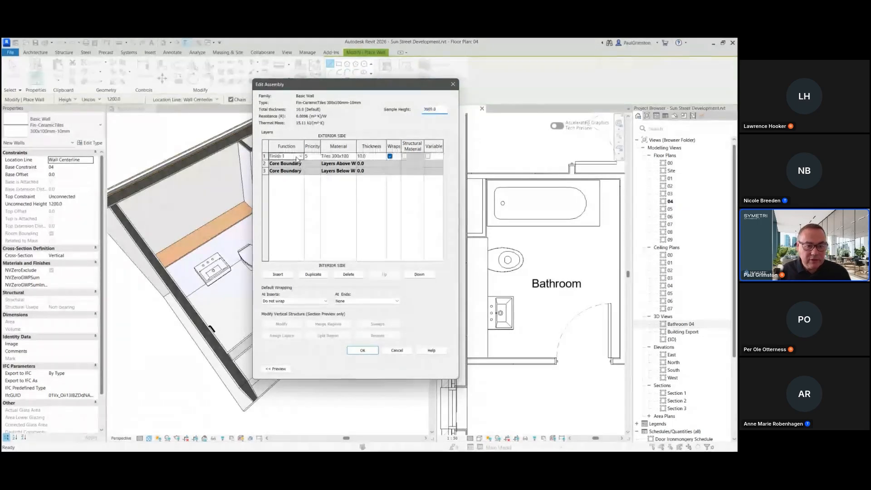
pyautogui.click(317, 156)
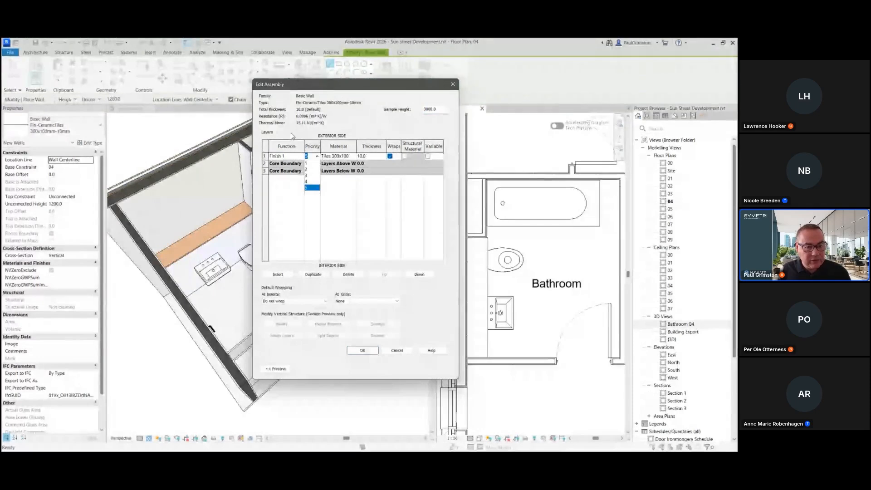
pyautogui.click(298, 157)
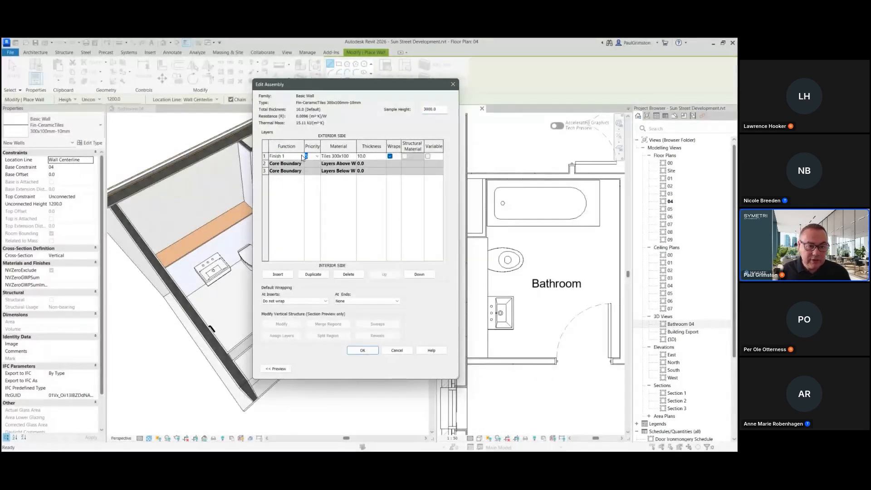
pyautogui.click(302, 157)
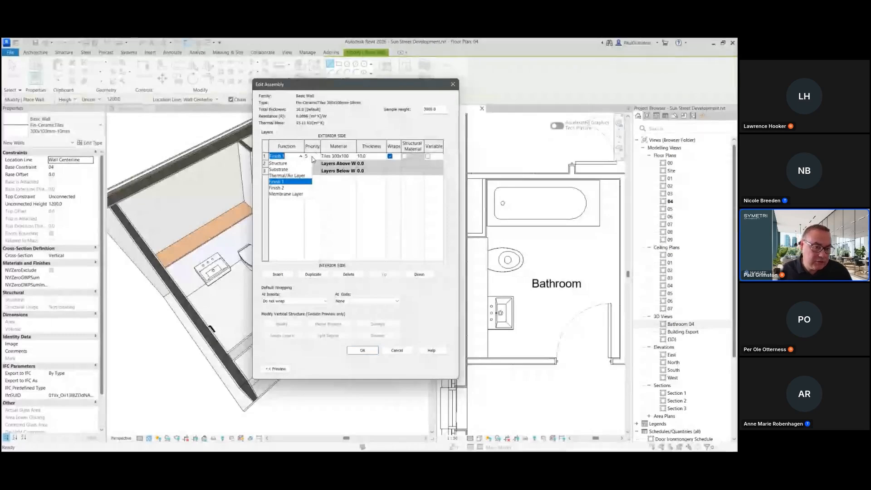
pyautogui.click(306, 133)
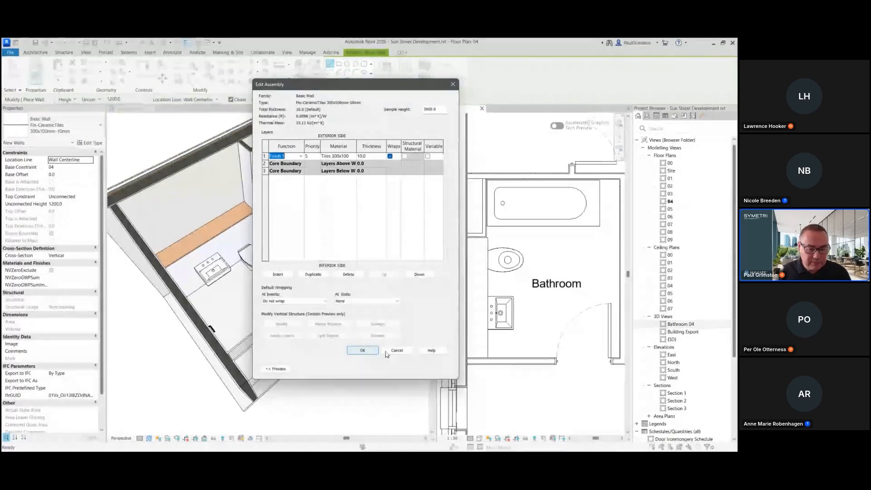
pyautogui.click(364, 351)
pyautogui.click(372, 368)
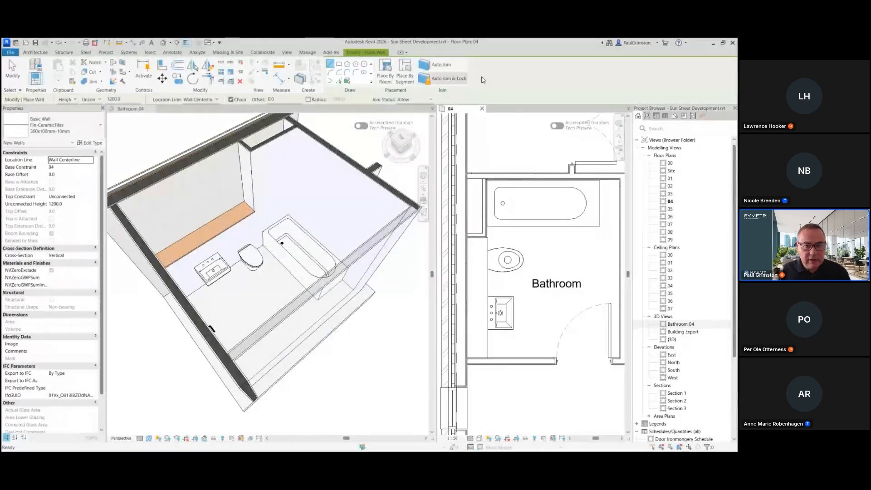
# Step: Place tile finish walls around the bathroom by room with Auto Join enabled, then undo the placement
pyautogui.click(388, 73)
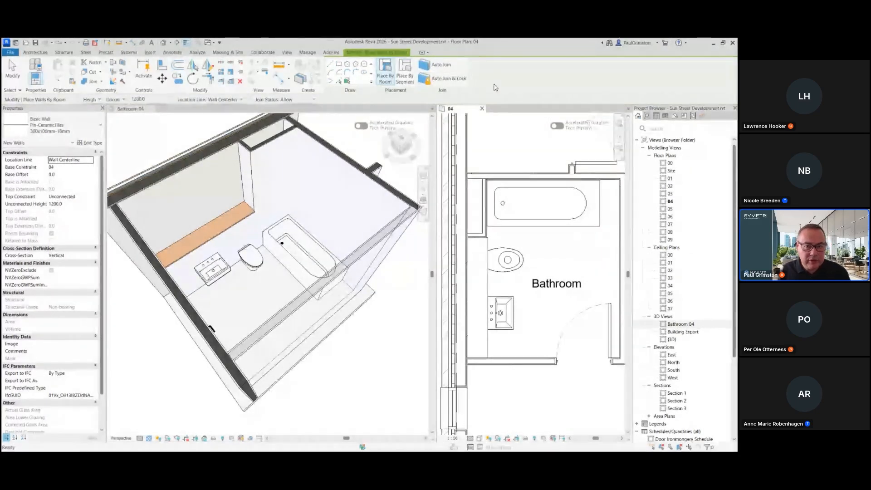
pyautogui.click(446, 67)
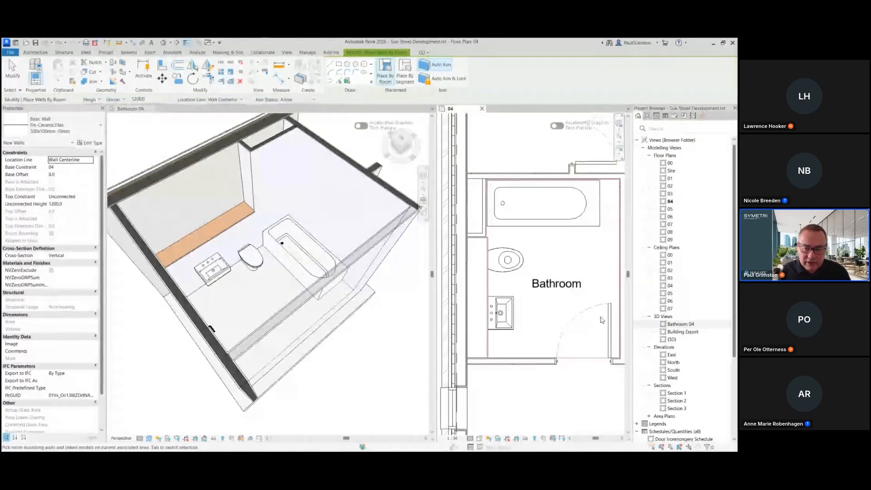
pyautogui.click(559, 260)
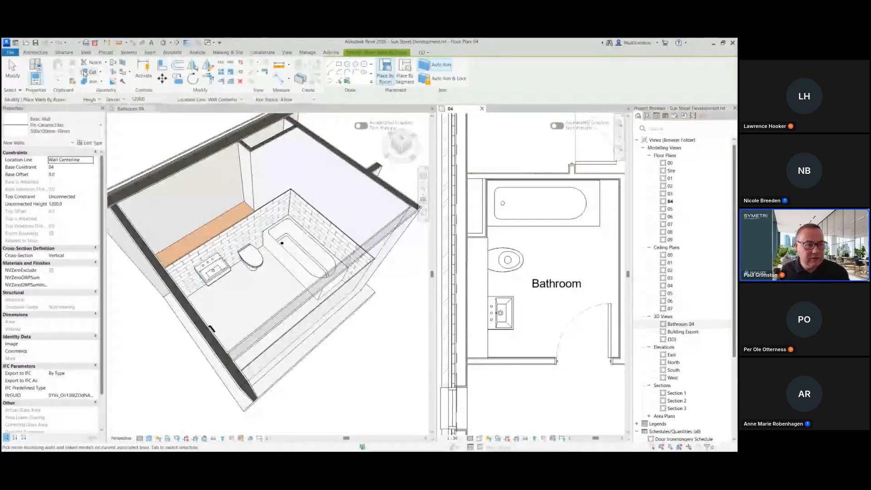
pyautogui.click(58, 42)
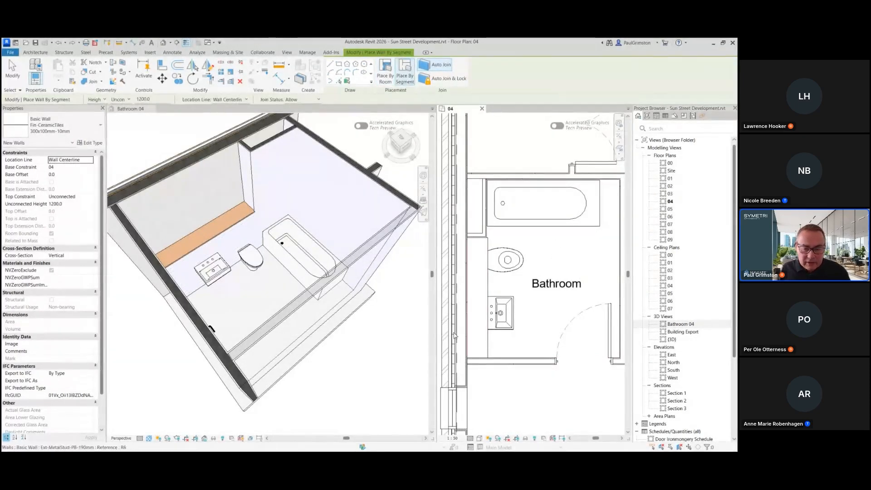
# Step: Place a tile finish wall by segment along the bathroom's vanity wall in the floor plan
pyautogui.scroll(2, 493, 321)
pyautogui.scroll(1, 493, 321)
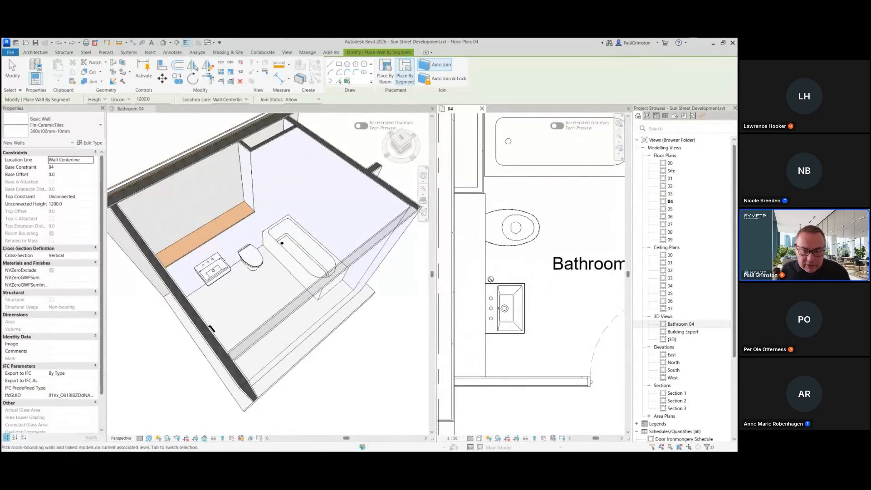
pyautogui.click(487, 283)
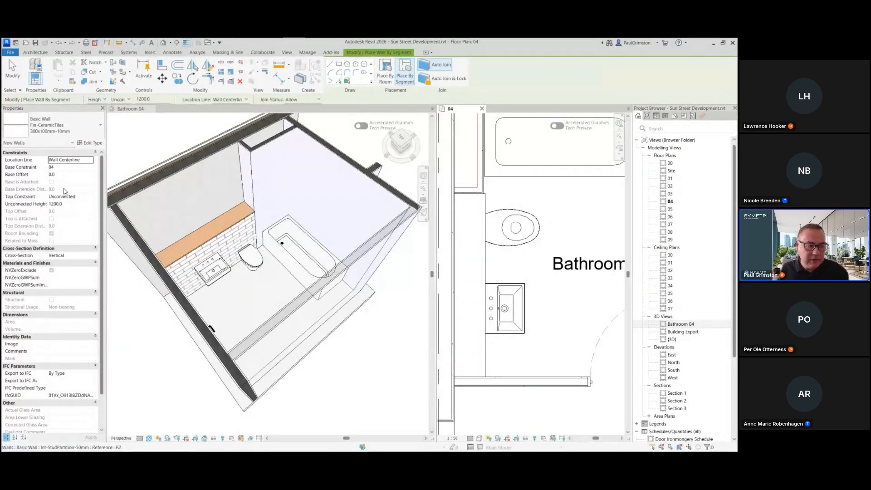
# Step: Set the unconnected height to 2400 and place tile finish walls on the remaining bathroom wall segments, then exit the command
pyautogui.click(72, 204)
pyautogui.write('2400')
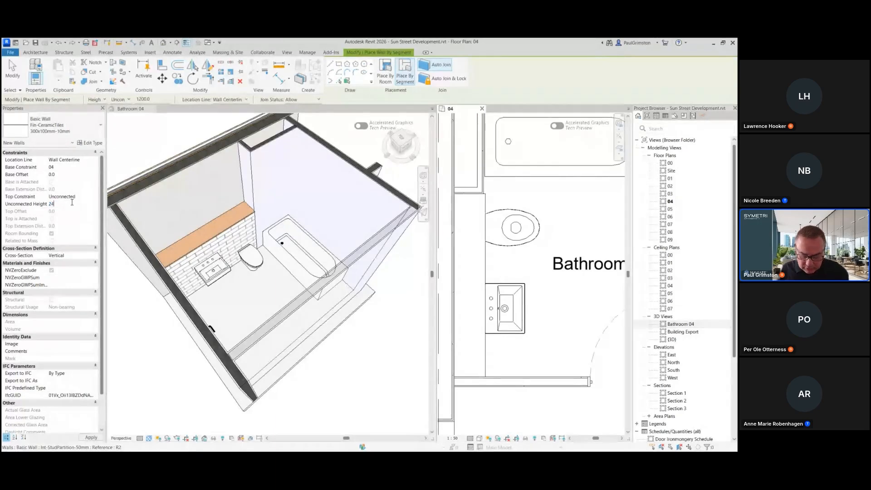
pyautogui.click(485, 185)
pyautogui.moveTo(518, 209); pyautogui.dragTo(494, 266, button='middle')
pyautogui.click(509, 173)
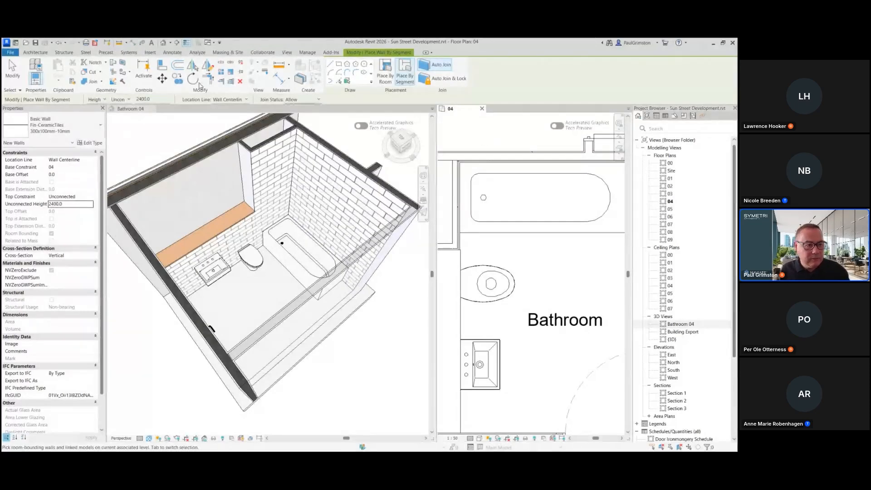
pyautogui.click(13, 68)
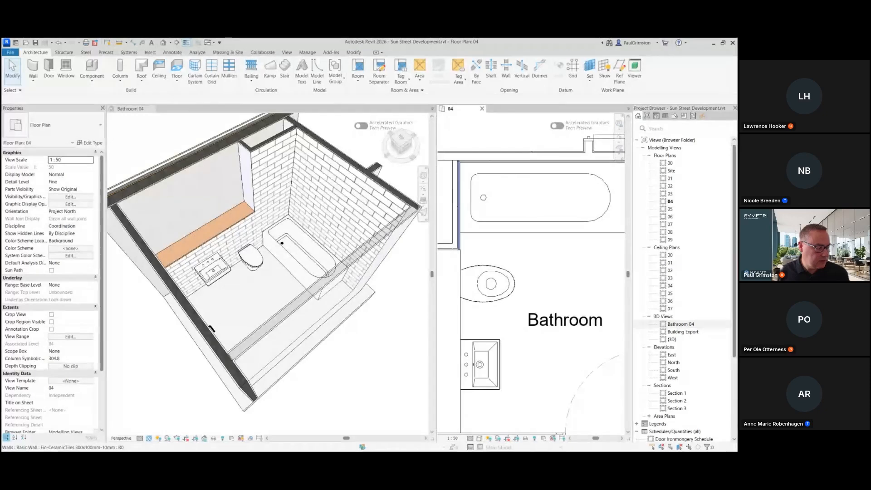
# Step: Switch to the presentation slides and advance to the next slide
pyautogui.hotkey('alt', 'Tab')
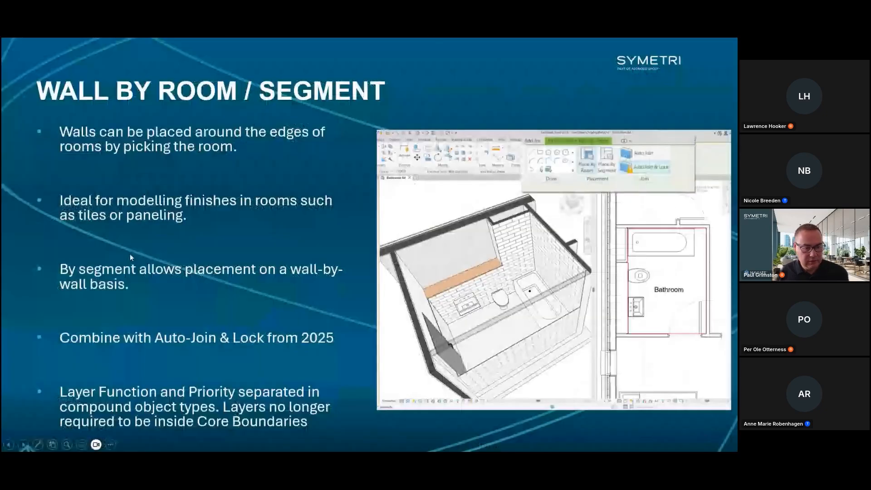
pyautogui.press('Right')
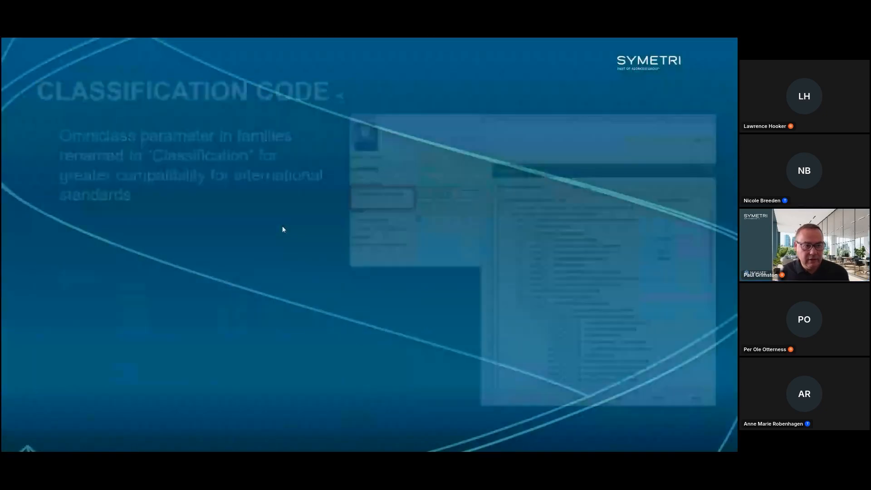
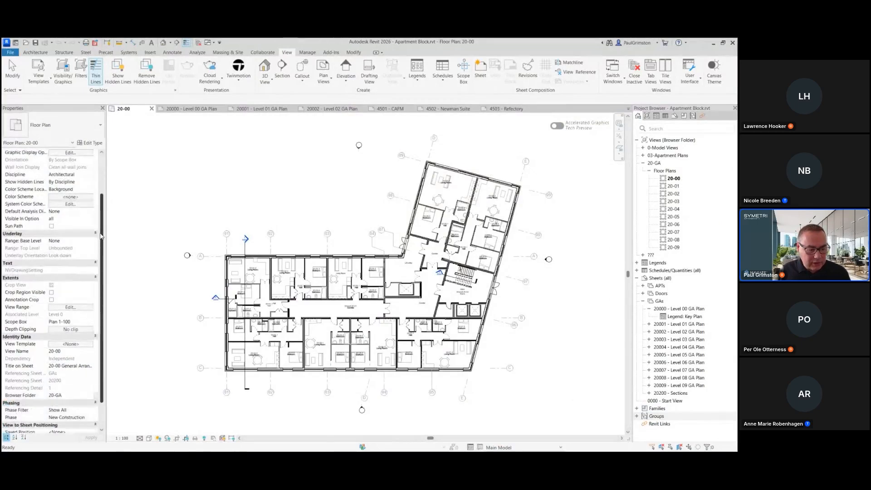
# Step: Place floor plan 20-00 onto sheet 20000 - Level 00 GA Plan
pyautogui.scroll(4, 106, 293)
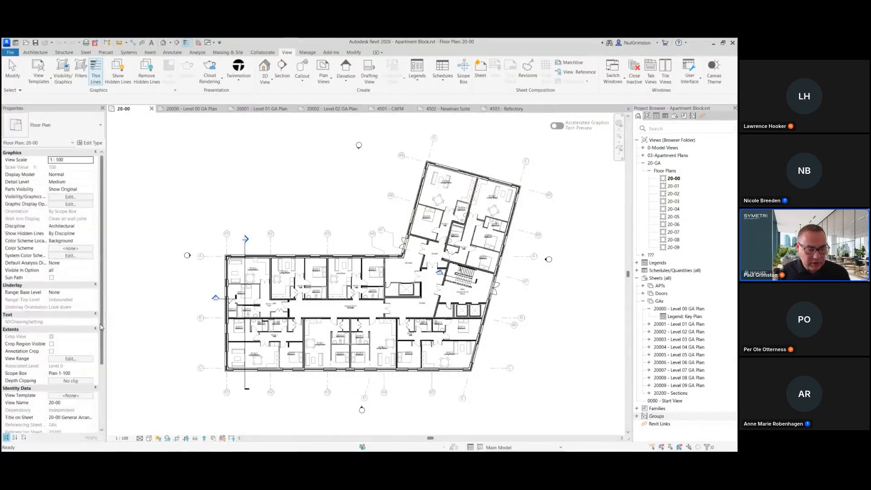
pyautogui.scroll(-3, 101, 327)
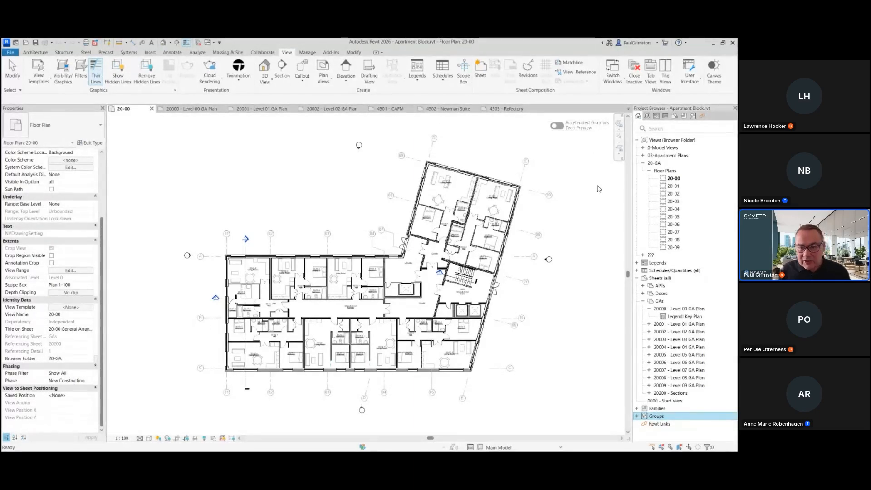
pyautogui.click(191, 109)
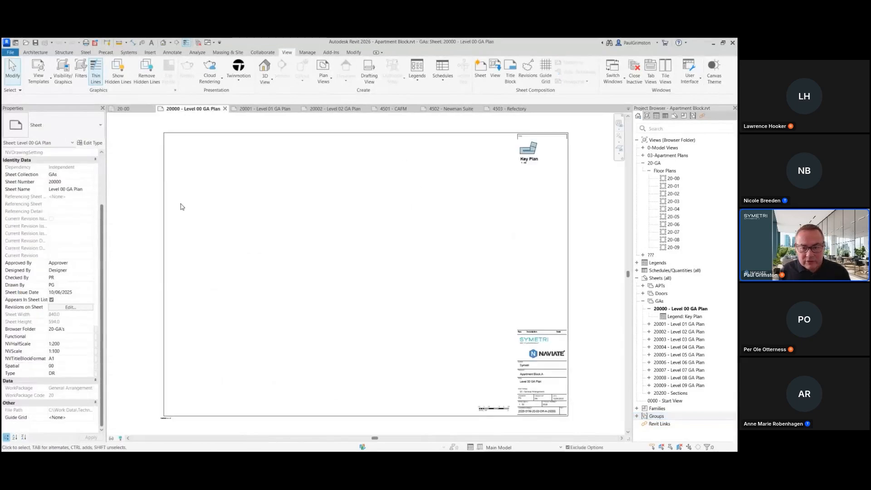
pyautogui.click(673, 180)
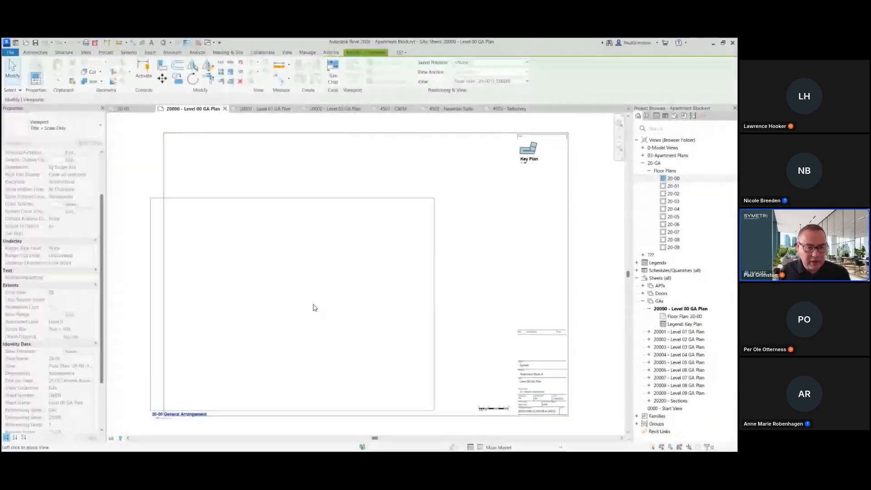
pyautogui.click(340, 271)
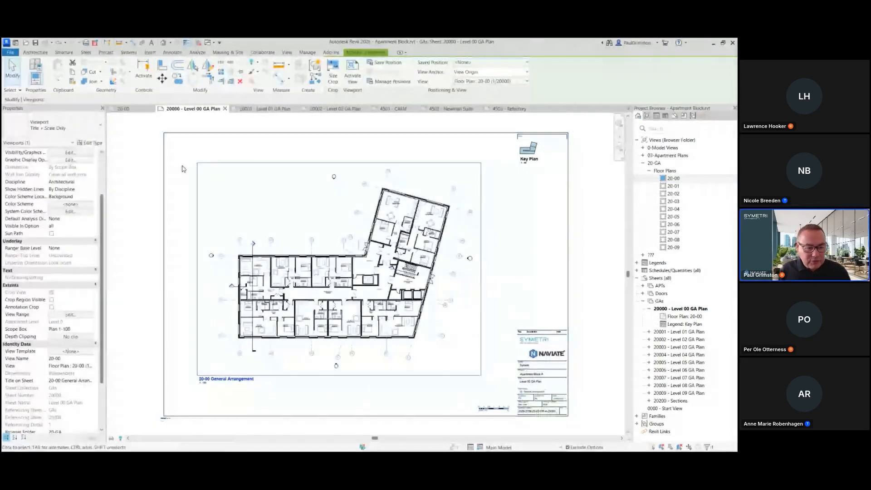
# Step: Set the viewport's view position to X 255 and Y 215
pyautogui.scroll(-3, 102, 272)
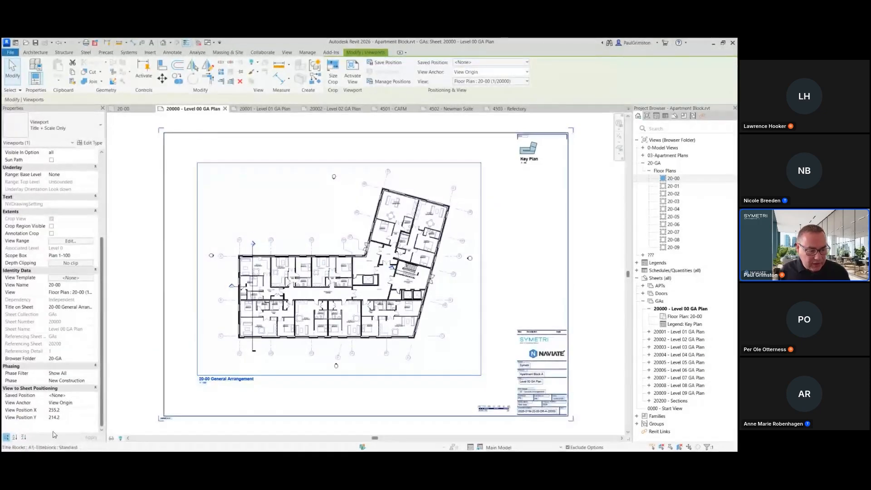
pyautogui.click(72, 412)
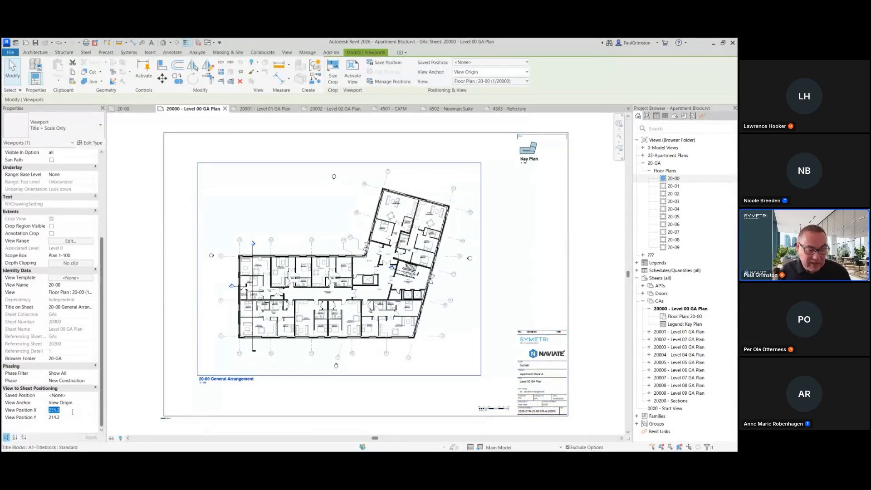
pyautogui.write('255')
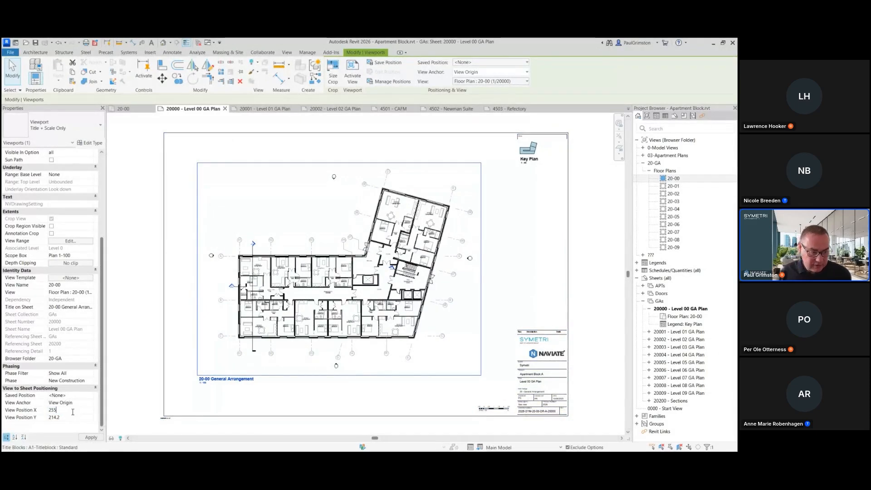
pyautogui.click(67, 417)
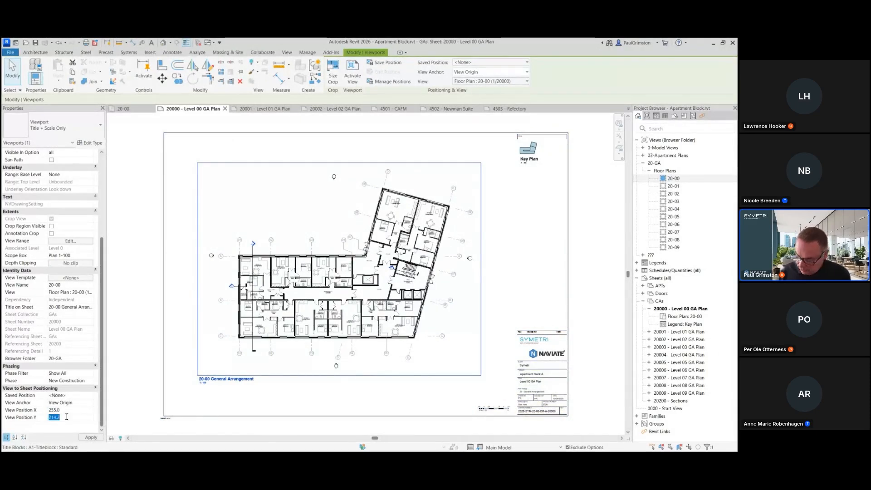
pyautogui.write('215')
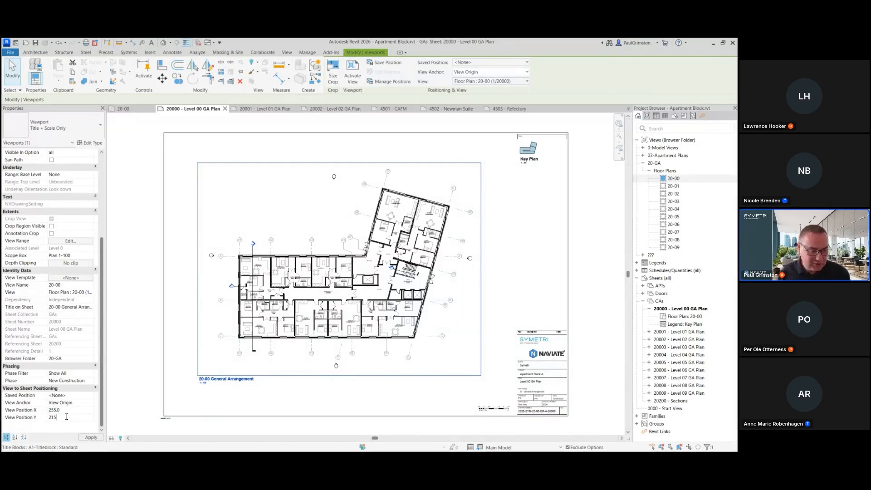
pyautogui.press('Return')
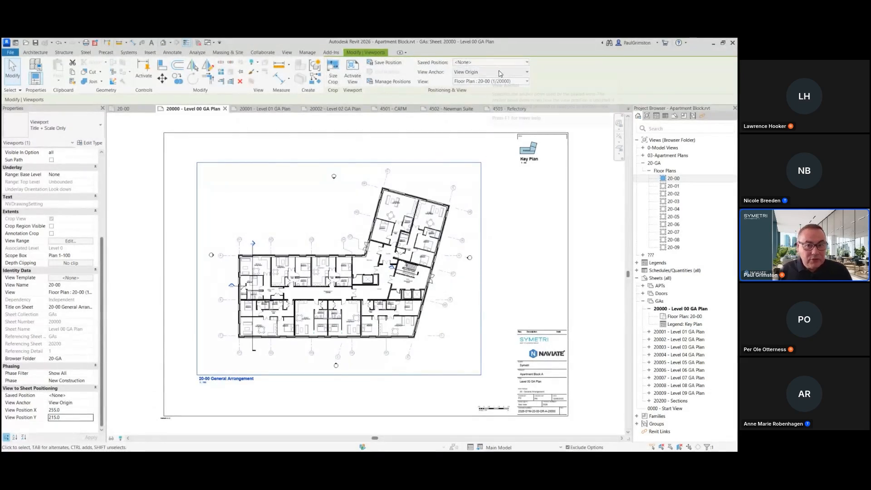
# Step: Set the viewport's view anchor to Top Left and save its position as GA 1-100
pyautogui.click(525, 73)
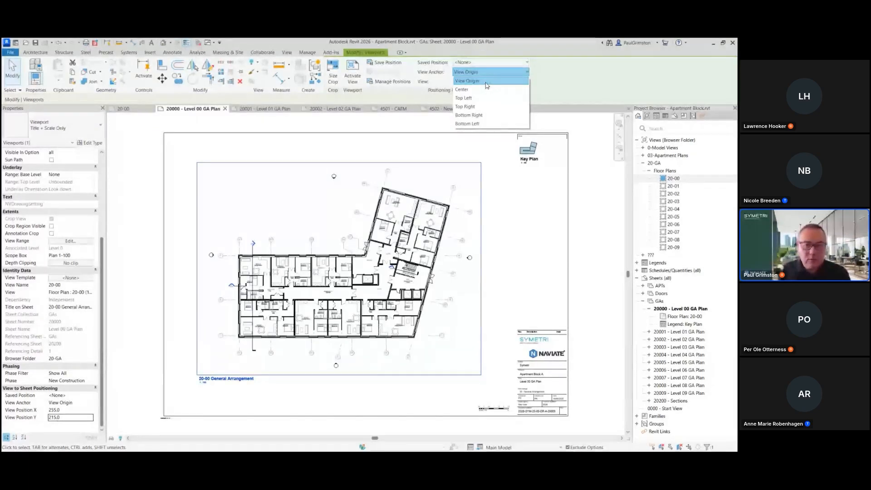
pyautogui.click(465, 98)
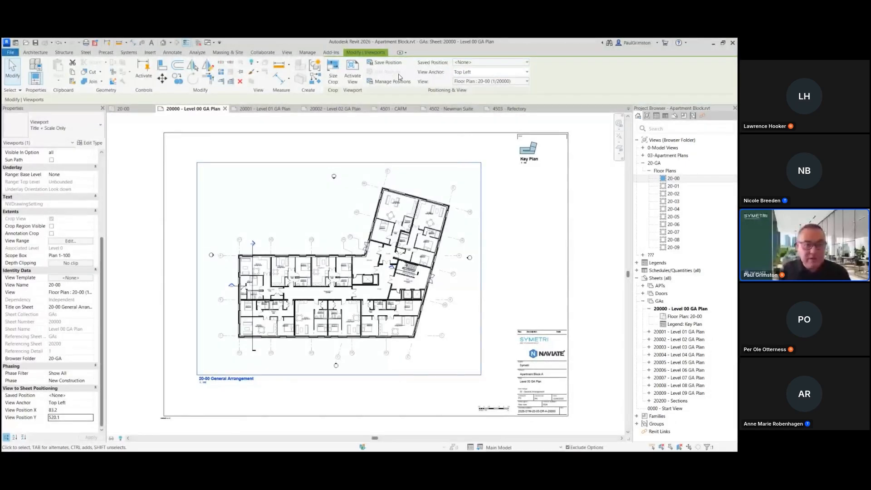
pyautogui.click(388, 63)
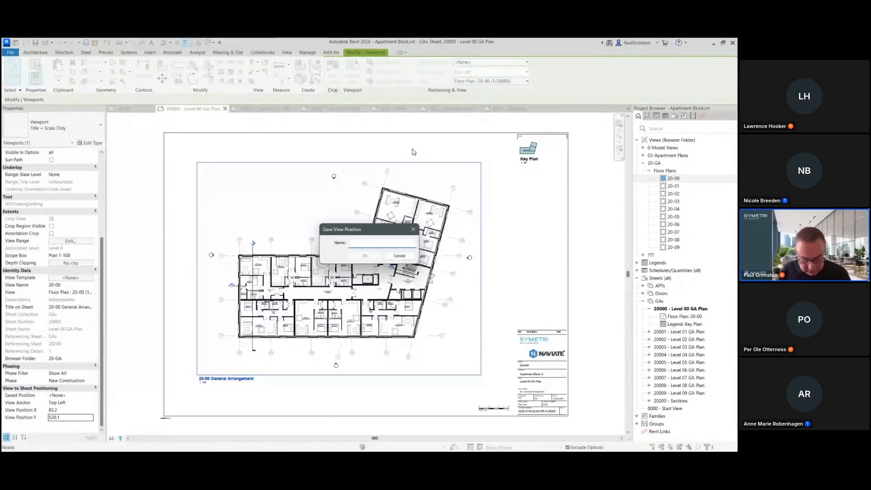
pyautogui.write('GA 1-100')
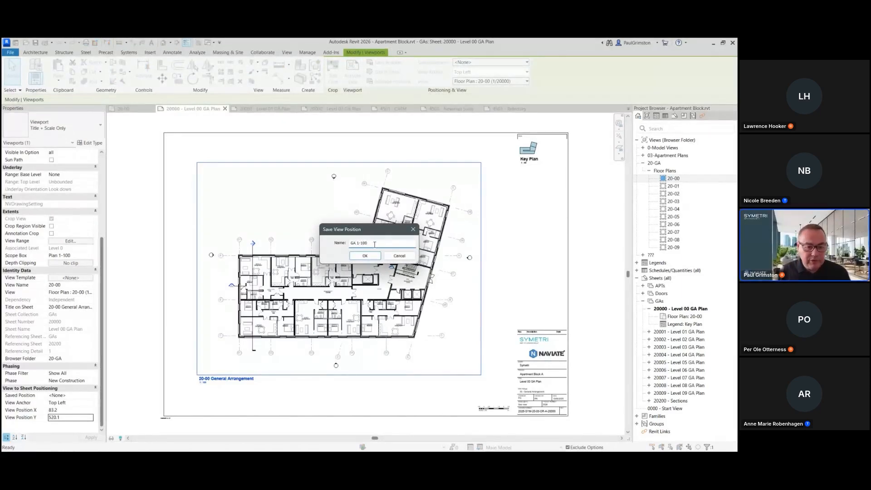
pyautogui.click(365, 256)
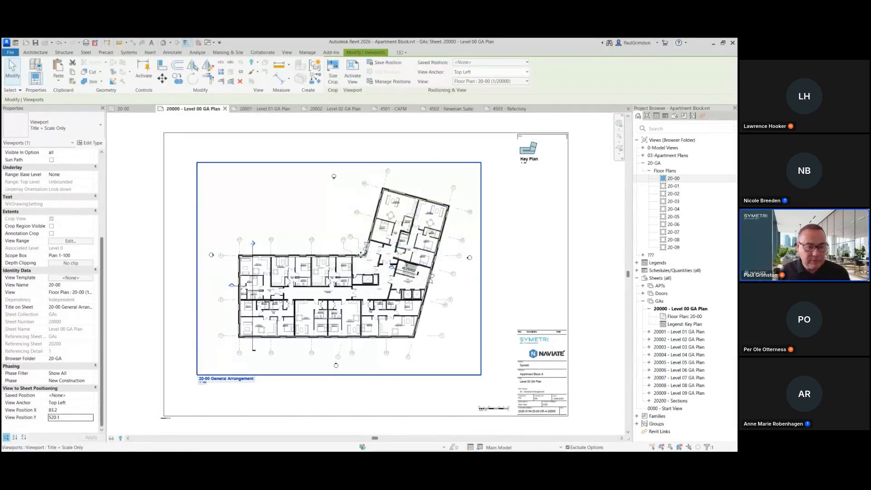
# Step: Assign the saved position GA 1-100 to floor plans 20-01 through 20-09 together
pyautogui.click(628, 185)
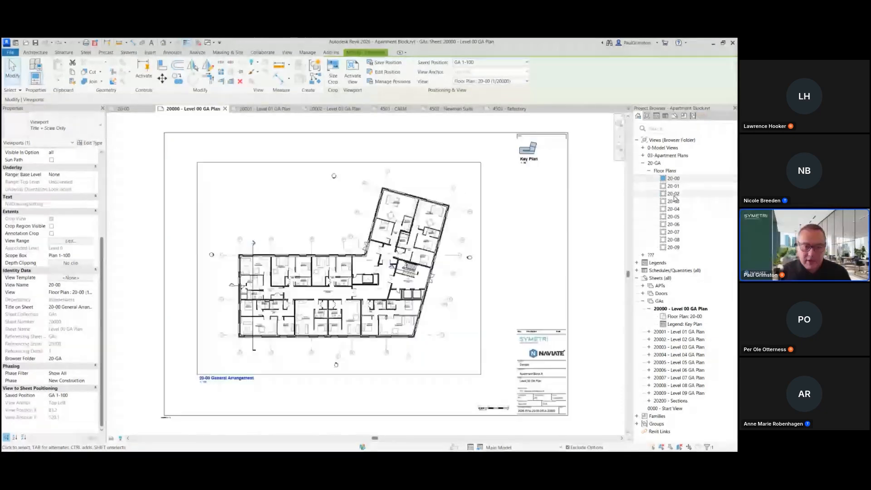
pyautogui.click(674, 186)
pyautogui.keyDown('shift'); pyautogui.click(675, 248); pyautogui.keyUp('shift')
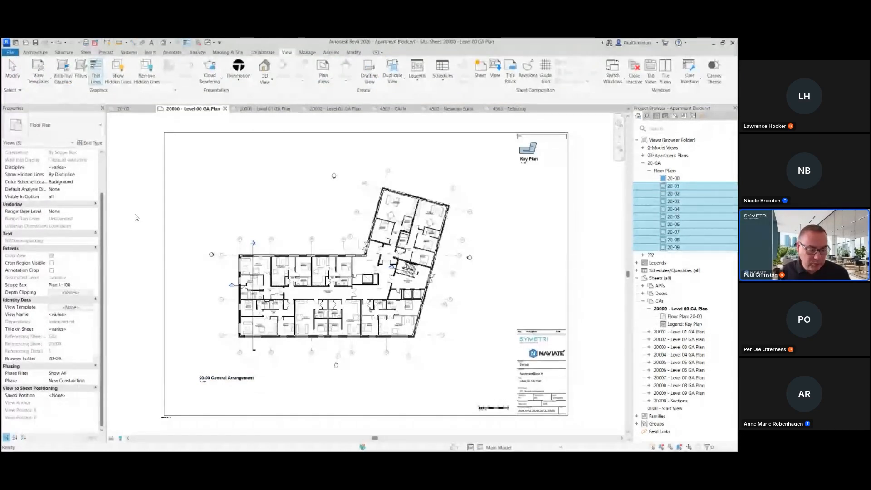
pyautogui.click(103, 230)
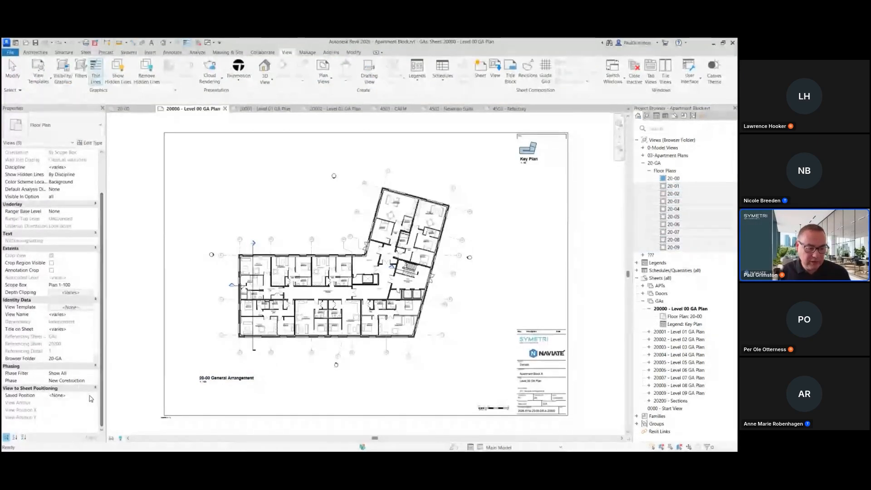
pyautogui.click(63, 395)
pyautogui.click(91, 396)
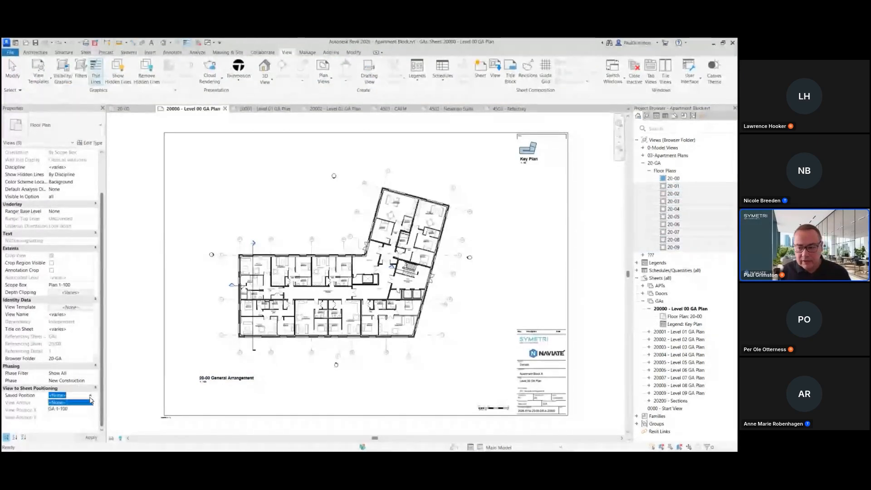
pyautogui.click(69, 409)
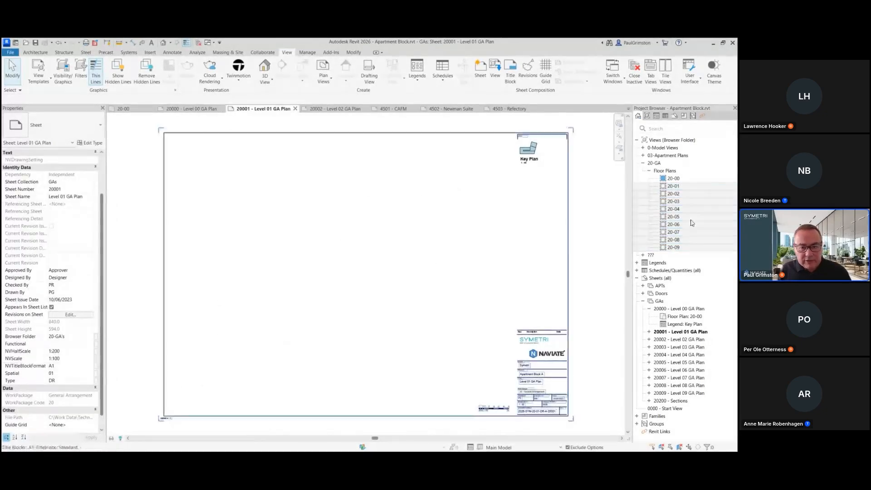
# Step: Place floor plans 20-01 and 20-02 onto sheets 20001 and 20002
pyautogui.click(673, 187)
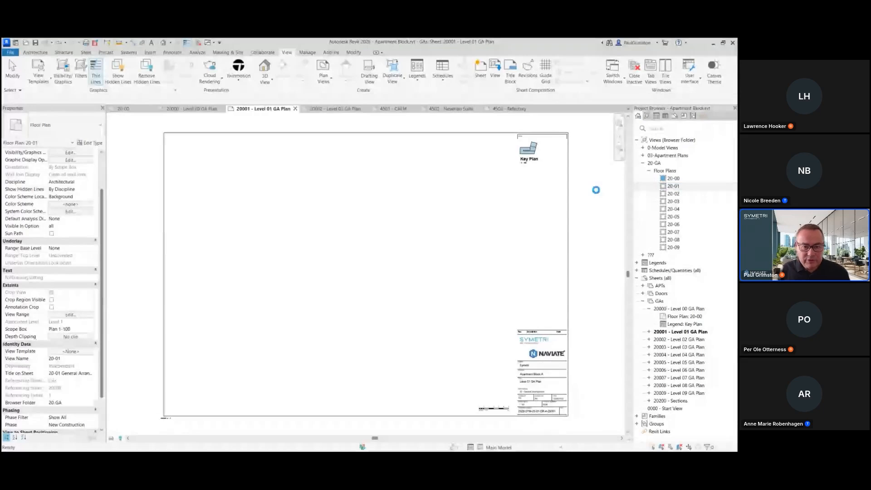
pyautogui.click(674, 194)
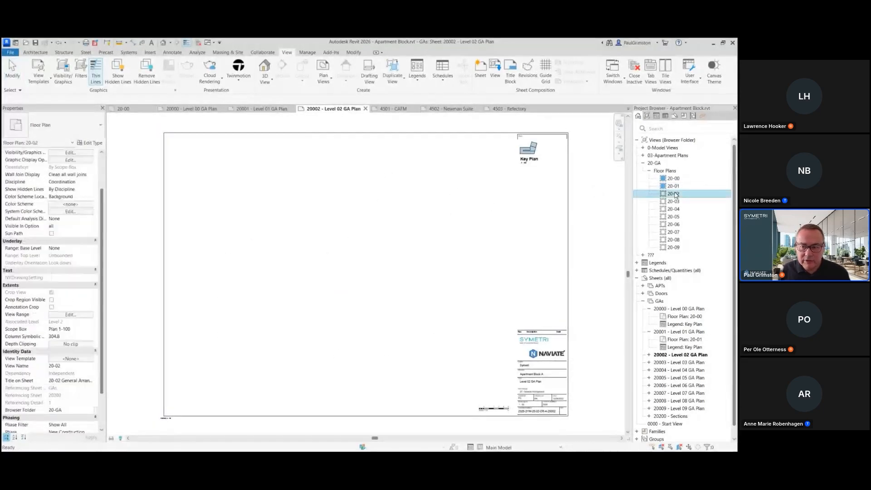
pyautogui.moveTo(674, 196); pyautogui.dragTo(498, 215)
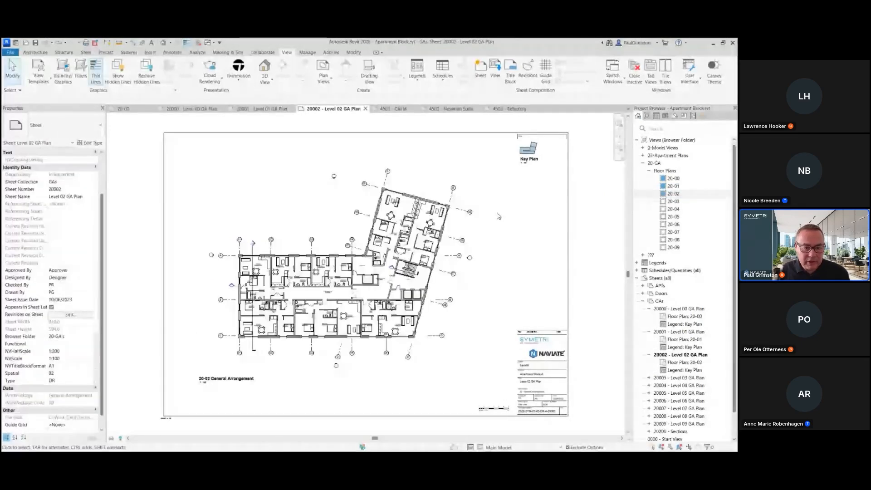
# Step: Edit the GA 1-100 saved position by moving the Level 01 viewport down and left, updating all assigned views
pyautogui.click(263, 109)
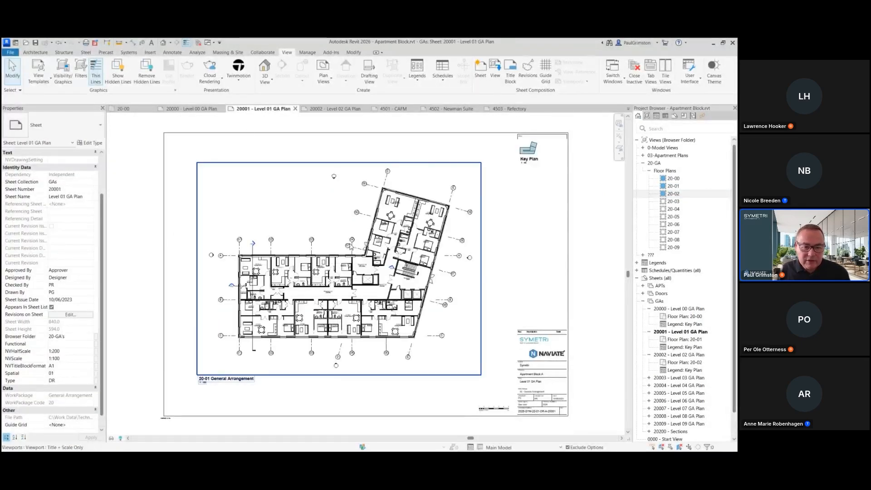
pyautogui.click(350, 247)
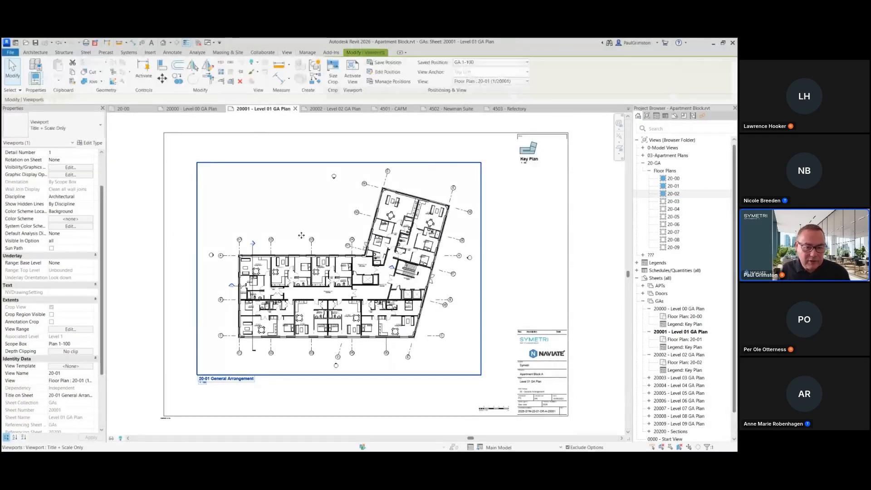
pyautogui.click(384, 73)
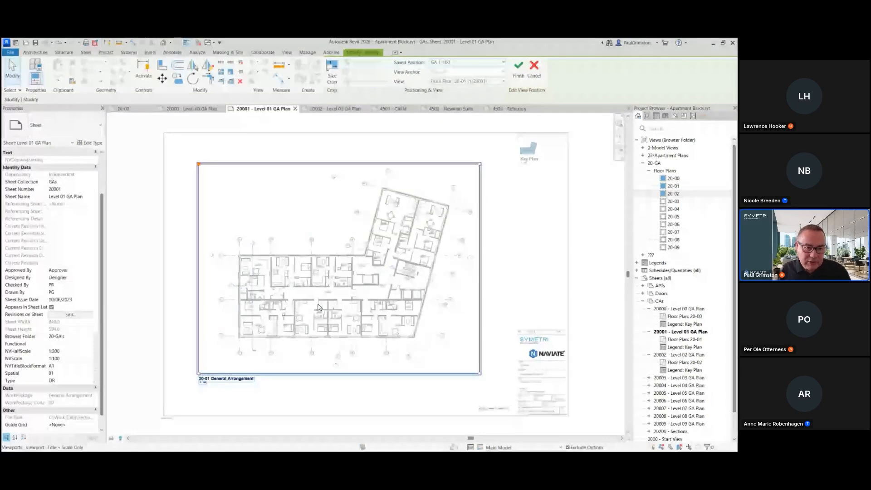
pyautogui.moveTo(319, 305); pyautogui.dragTo(293, 332)
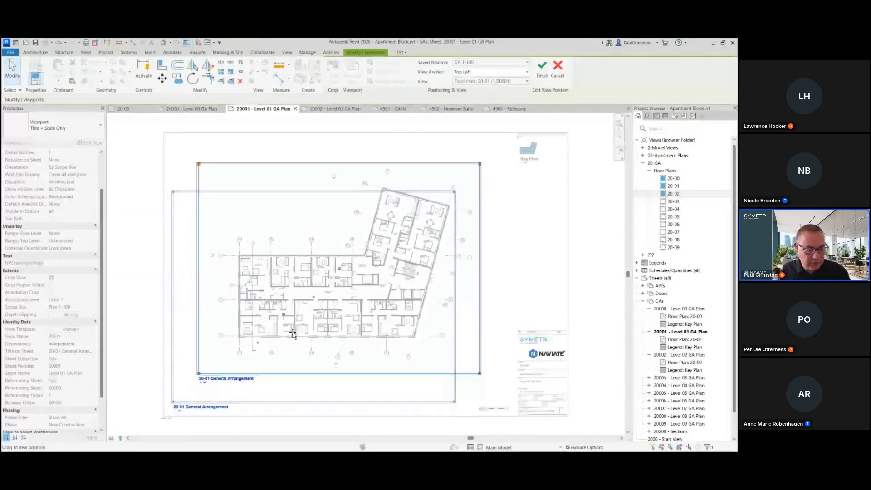
pyautogui.click(541, 77)
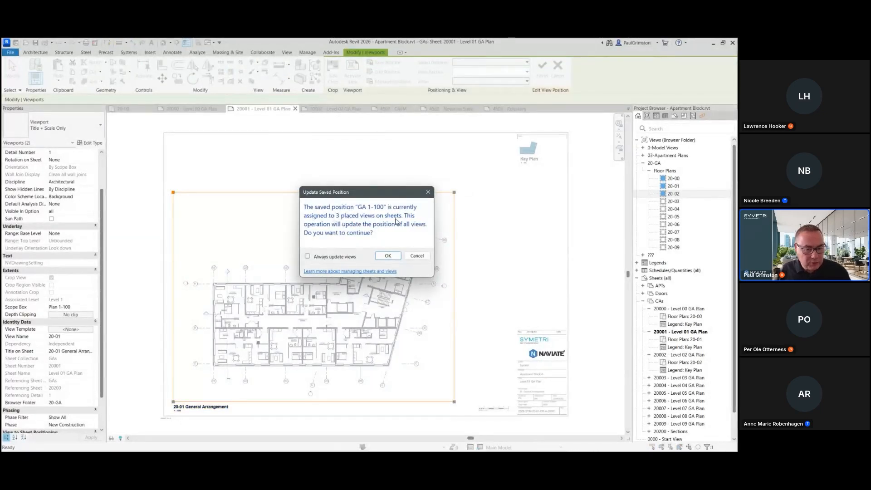
pyautogui.click(388, 255)
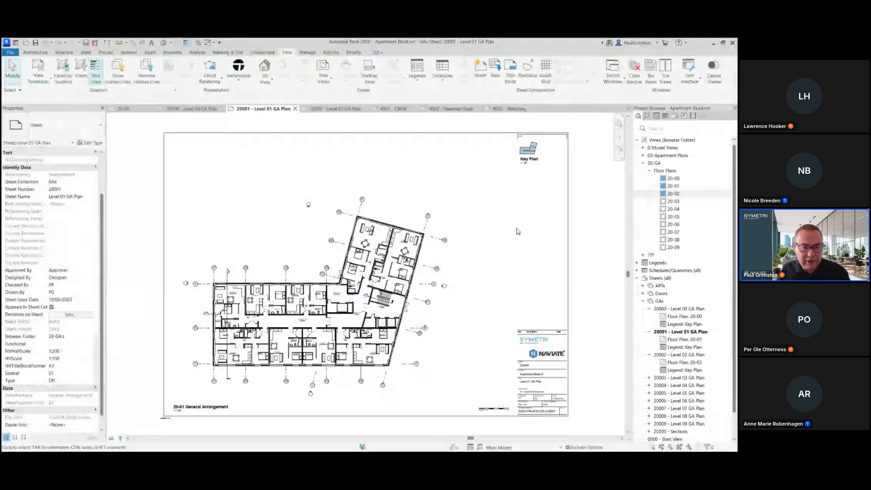
# Step: Compare the viewport placement on sheets 20000, 20002 and 20001
pyautogui.click(192, 109)
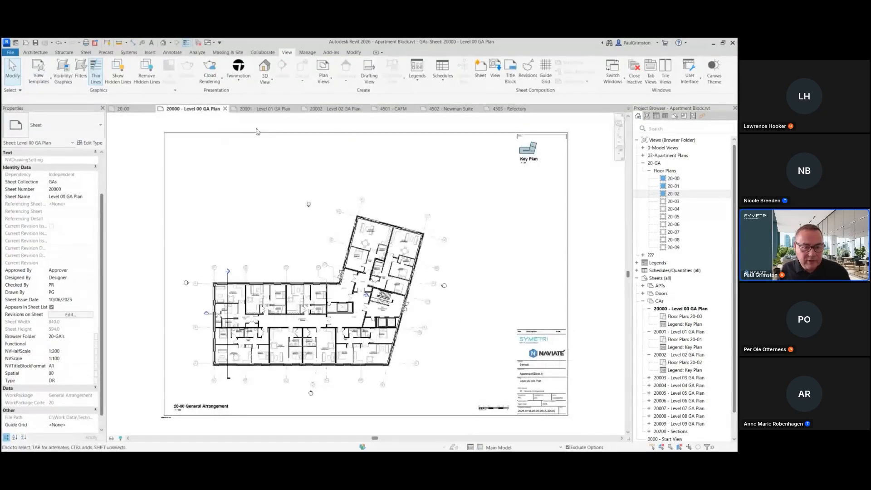
pyautogui.click(329, 109)
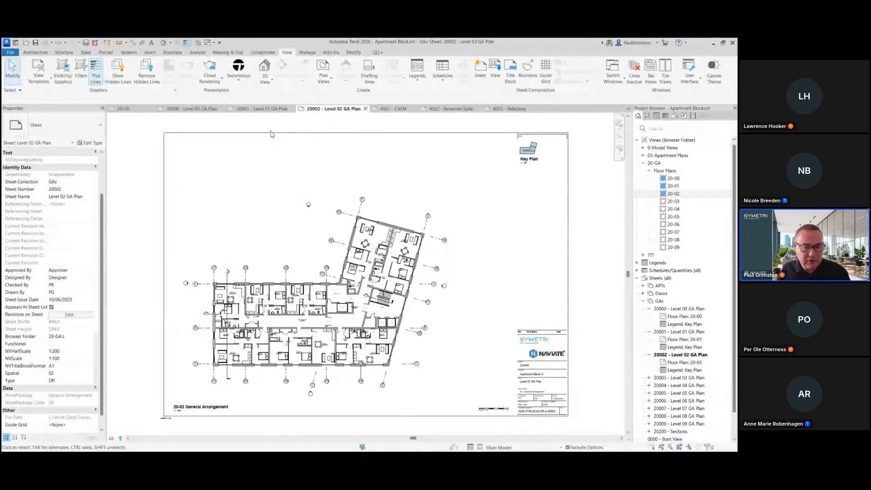
pyautogui.click(266, 110)
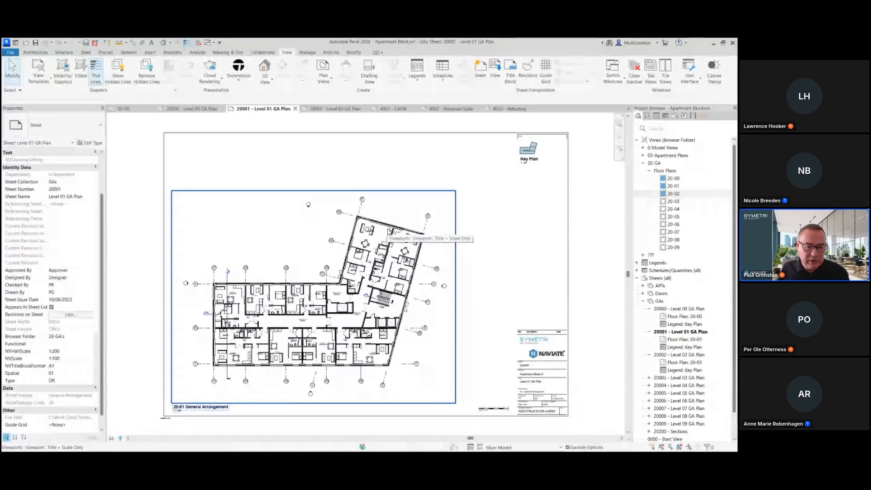
# Step: Open the Level 01 viewport's saved position for editing, browse the view anchor options, and finish editing
pyautogui.click(390, 232)
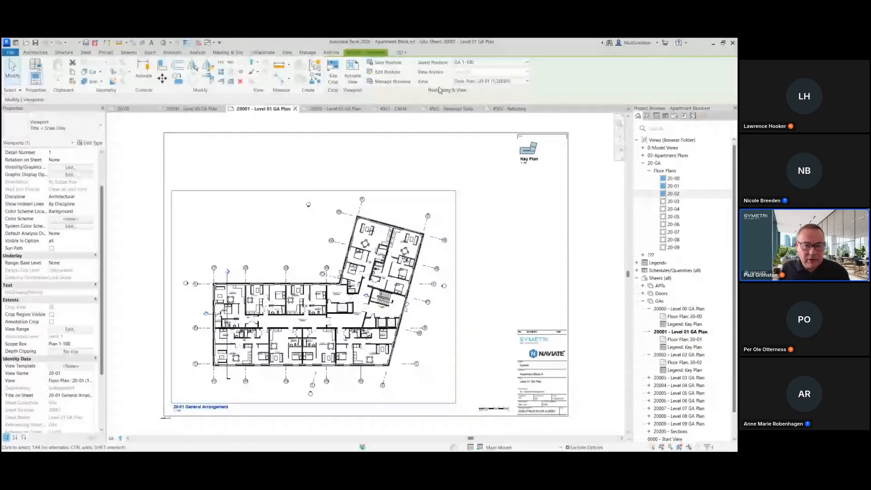
pyautogui.click(387, 72)
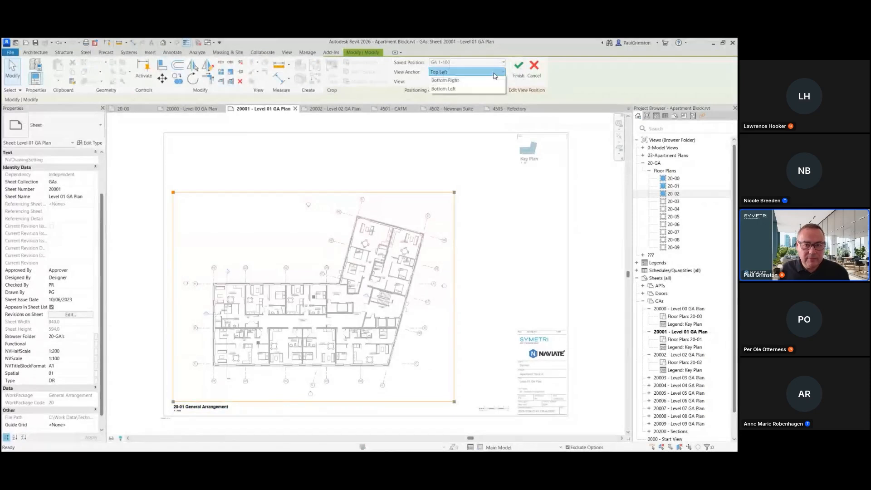
pyautogui.click(461, 72)
pyautogui.click(459, 81)
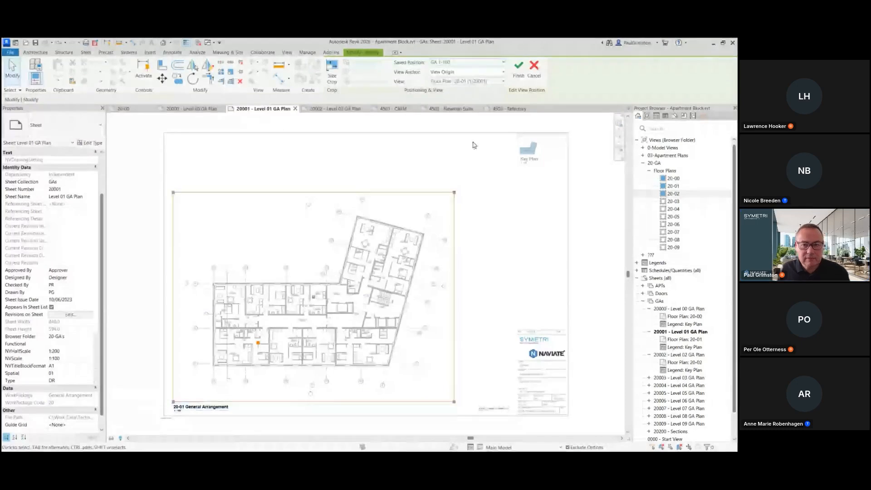
pyautogui.click(522, 70)
pyautogui.click(391, 259)
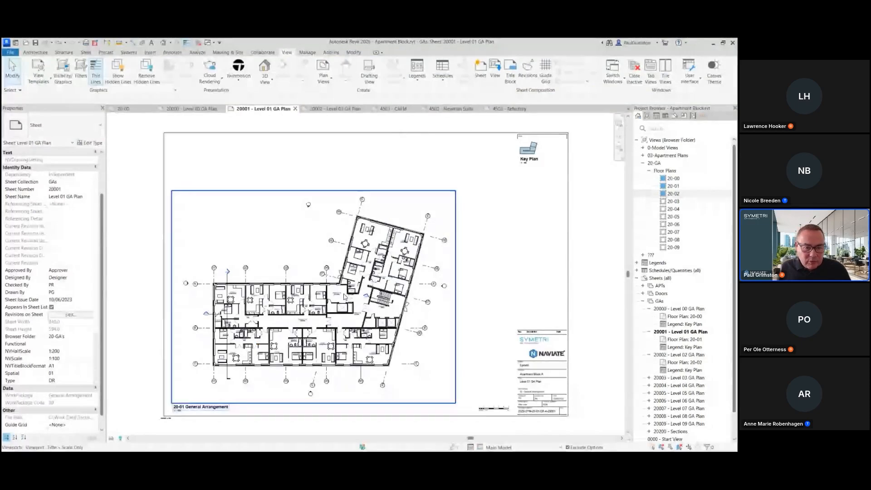
# Step: Switch to sheet 4501 - CAFM, dismiss the save reminder, and inspect the saved position of each viewport
pyautogui.click(393, 109)
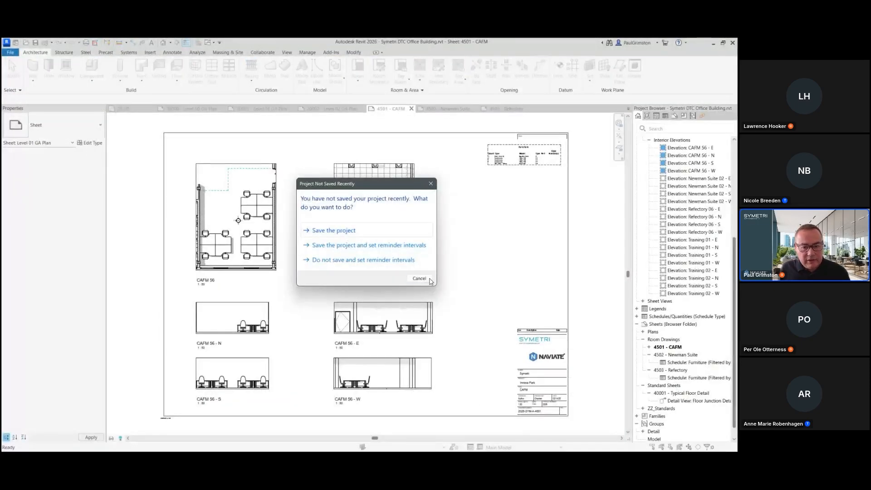
pyautogui.click(426, 280)
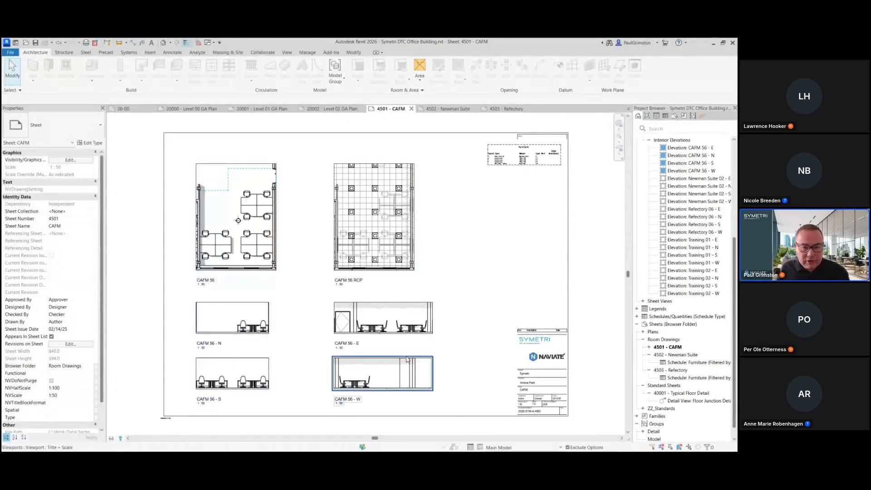
pyautogui.scroll(-1, 423, 178)
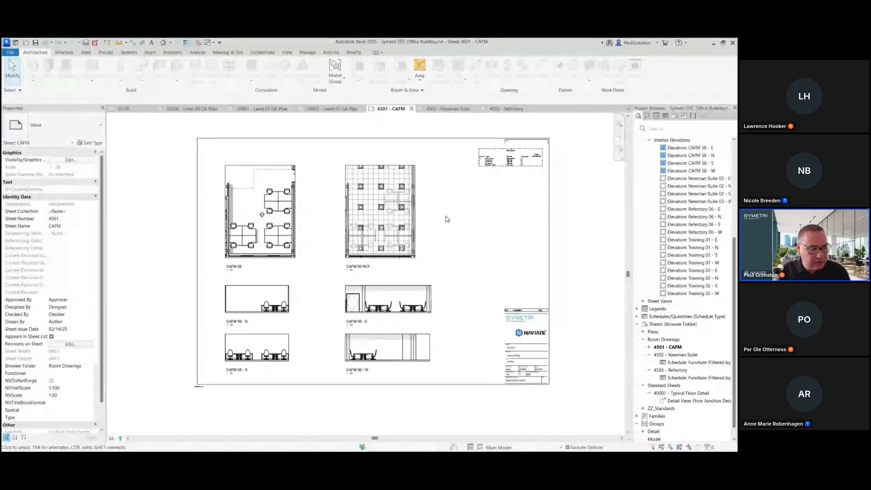
pyautogui.scroll(1, 447, 203)
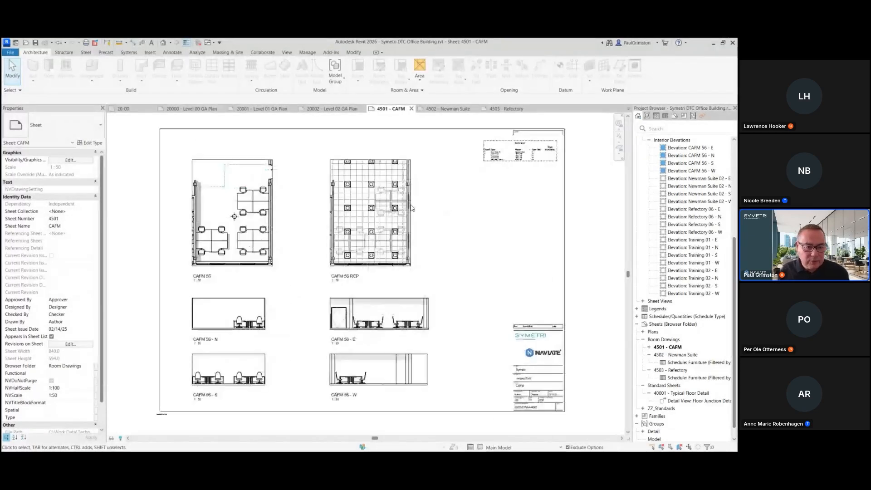
pyautogui.click(244, 204)
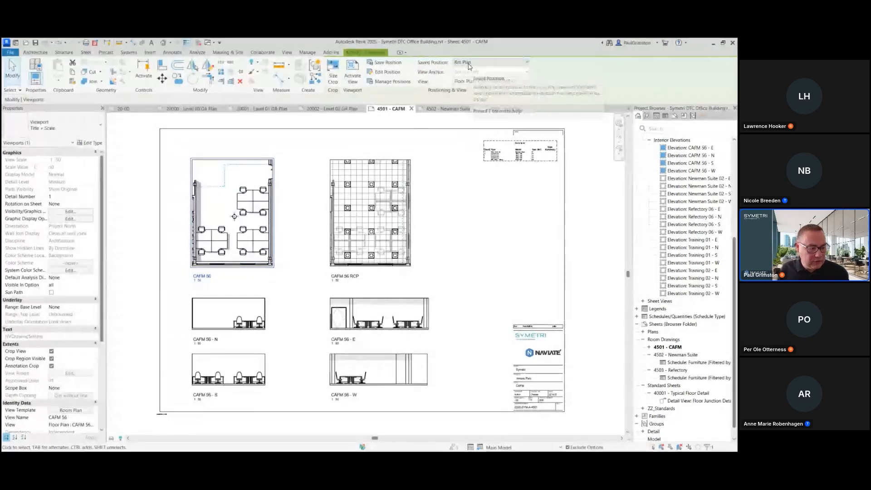
pyautogui.click(387, 187)
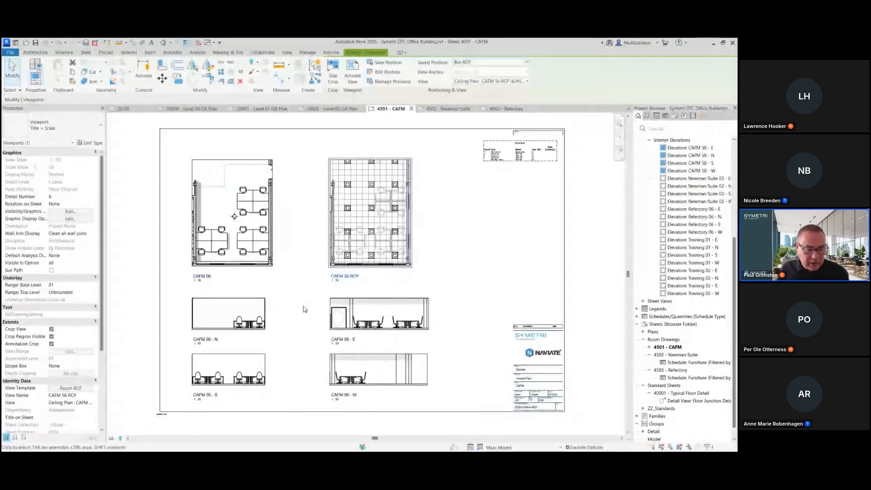
pyautogui.click(236, 322)
pyautogui.click(230, 363)
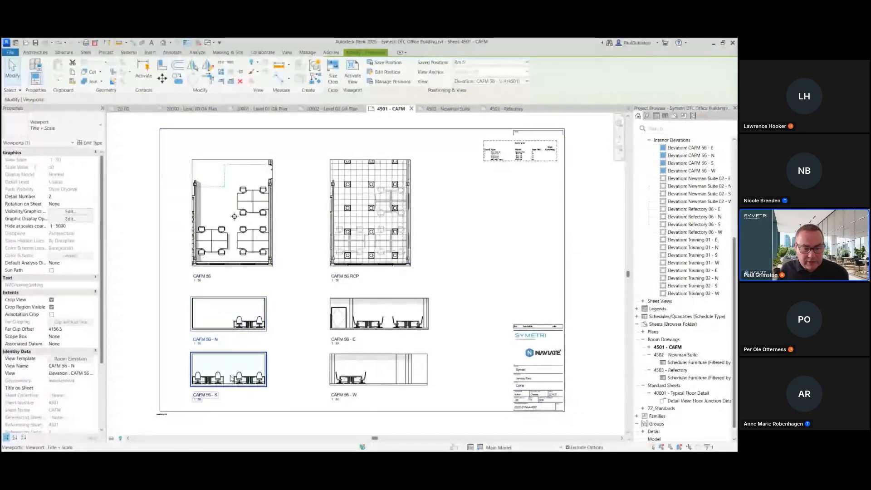
pyautogui.click(367, 318)
pyautogui.click(444, 241)
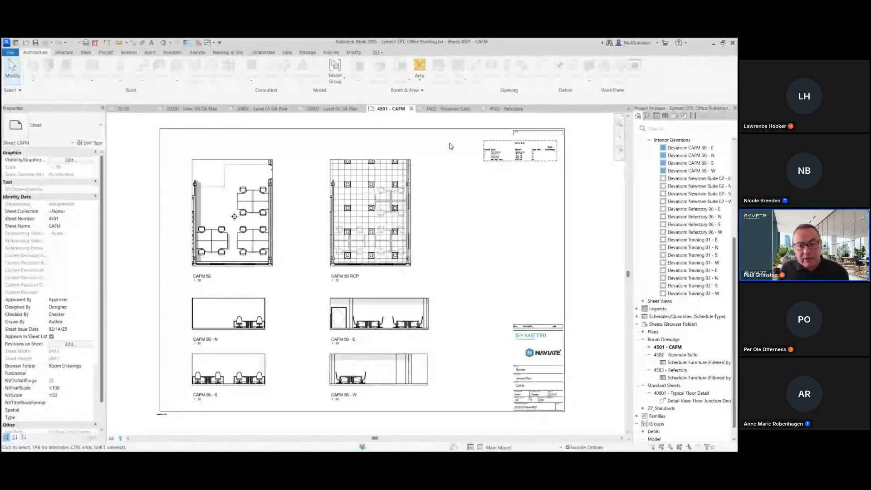
# Step: Select the five room floor plans together and review their saved position options
pyautogui.scroll(4, 702, 201)
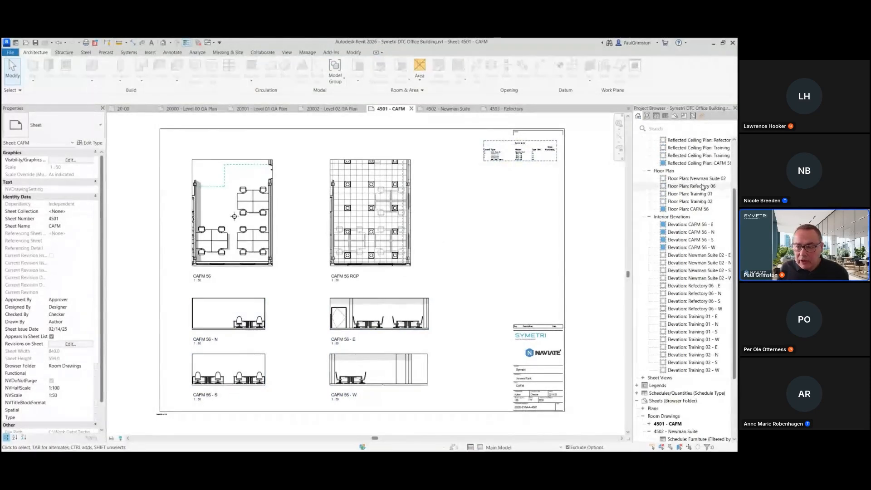
pyautogui.click(697, 178)
pyautogui.keyDown('shift'); pyautogui.click(694, 210); pyautogui.keyUp('shift')
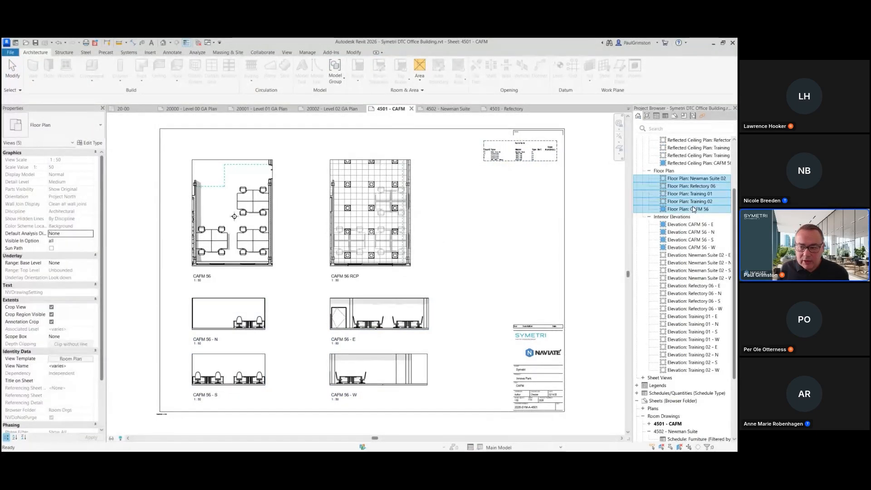
pyautogui.scroll(-3, 68, 391)
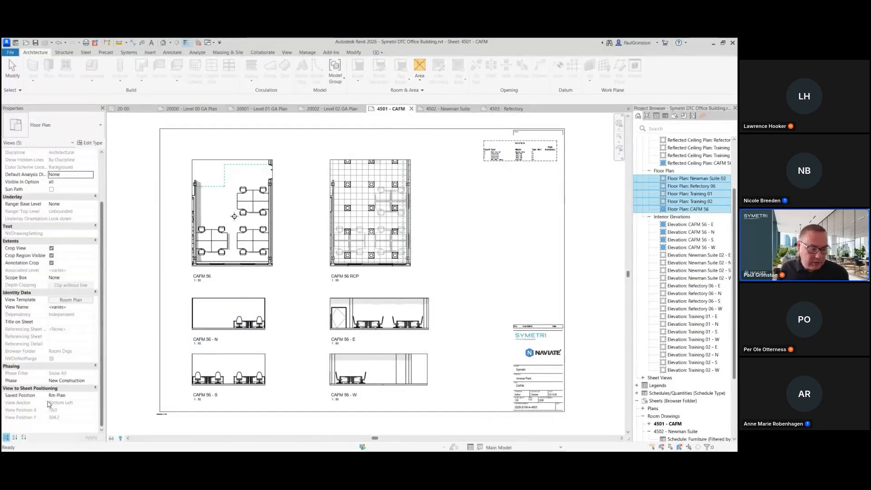
pyautogui.click(90, 399)
pyautogui.click(90, 398)
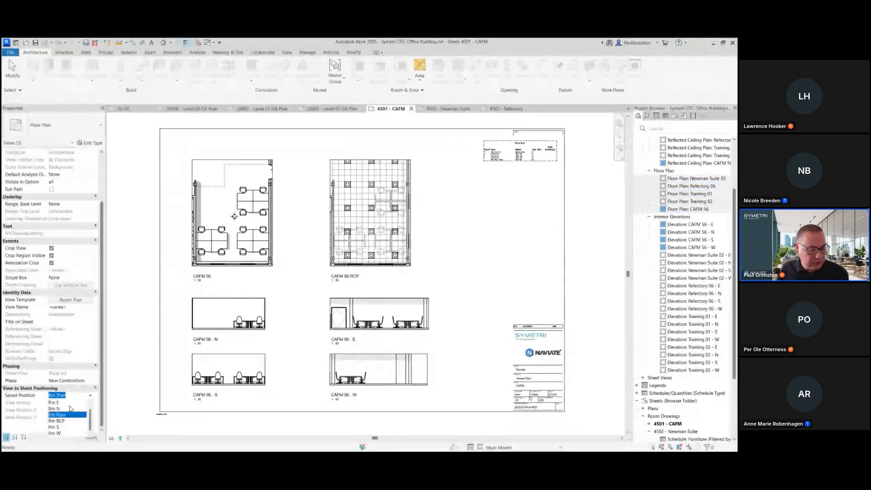
pyautogui.click(137, 323)
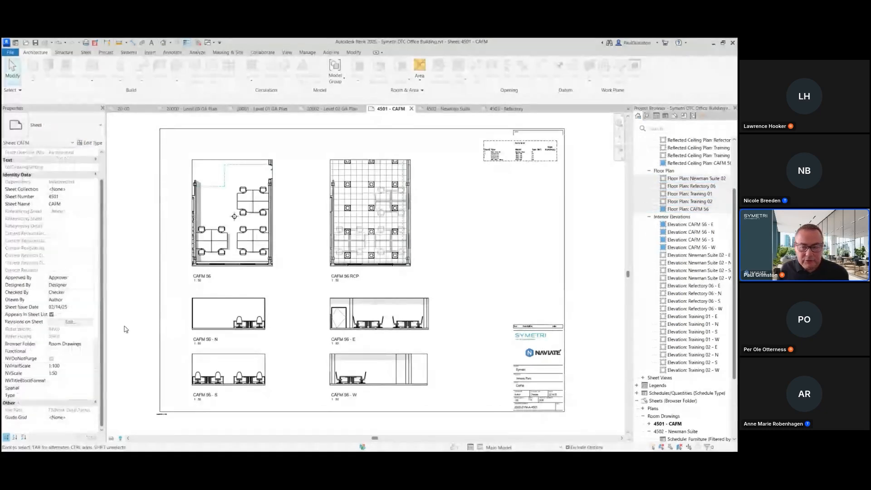
# Step: Select the east interior elevations of CAFM 56, Newman Suite 02, Refectory 06 and Training 01 and review their saved position
pyautogui.scroll(-2, 691, 189)
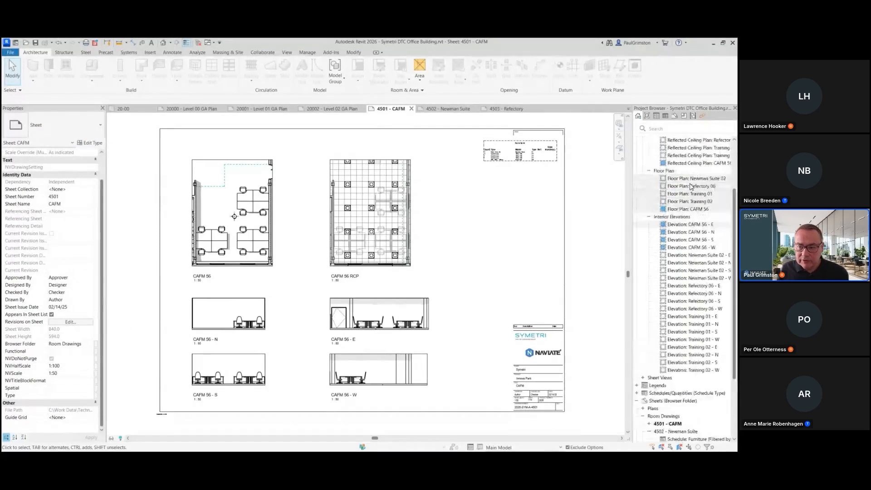
pyautogui.scroll(-2, 692, 190)
pyautogui.click(691, 189)
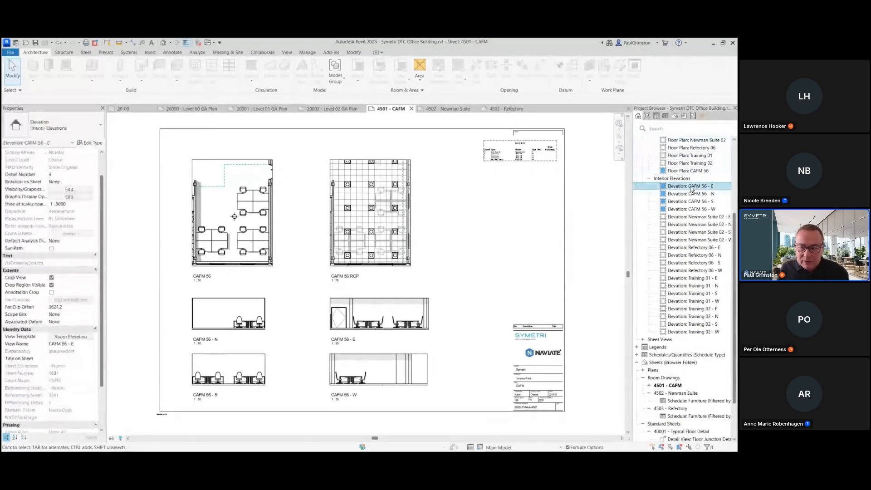
pyautogui.keyDown('ctrl'); pyautogui.click(691, 218); pyautogui.keyUp('ctrl')
pyautogui.keyDown('ctrl'); pyautogui.click(688, 247); pyautogui.keyUp('ctrl')
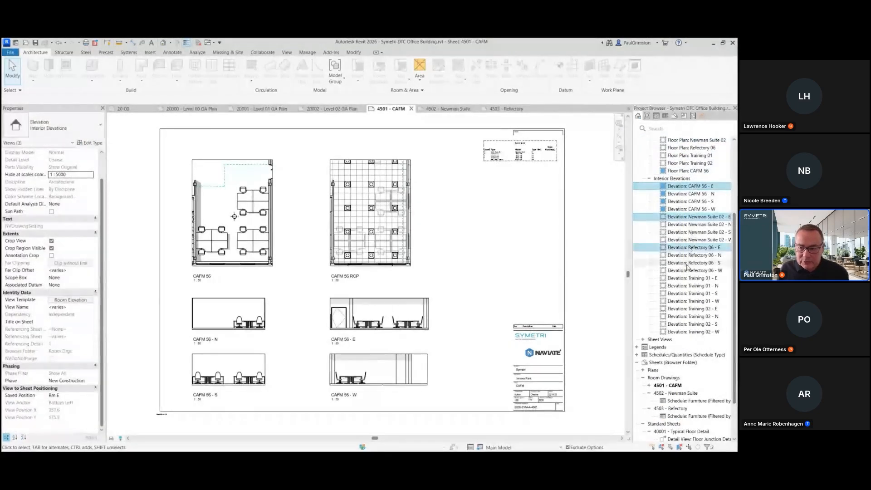
pyautogui.keyDown('ctrl'); pyautogui.click(685, 278); pyautogui.keyUp('ctrl')
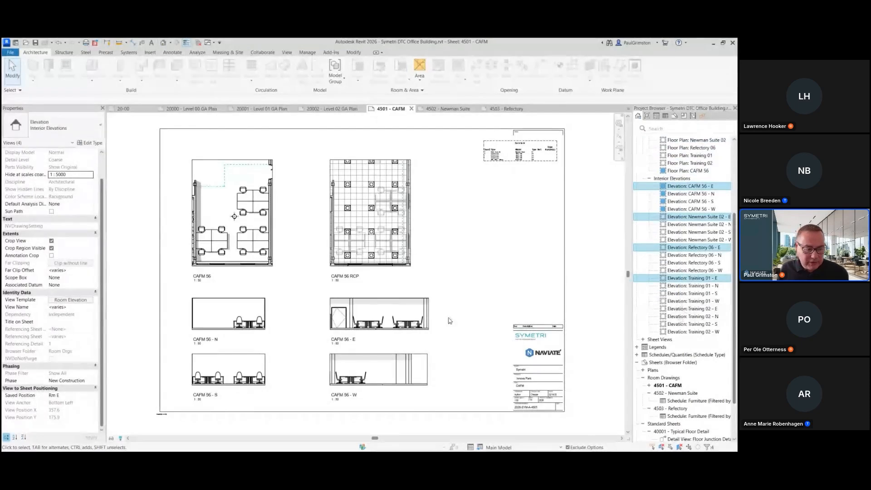
pyautogui.click(585, 203)
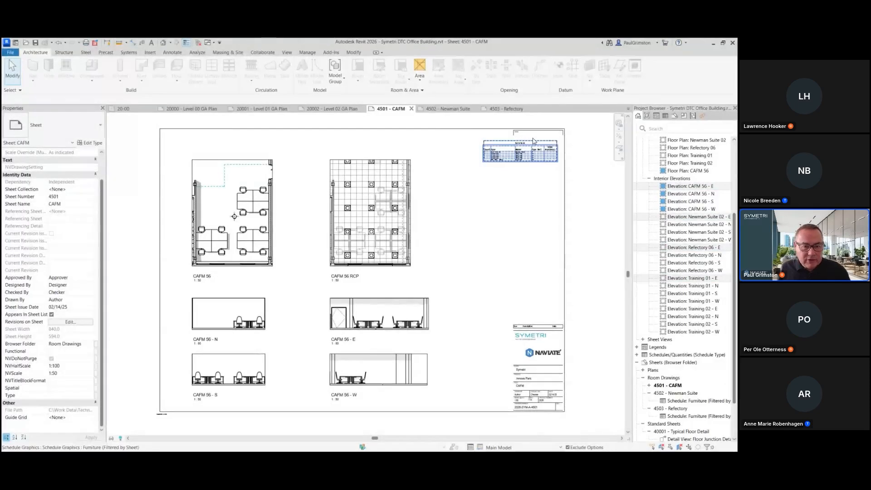
# Step: On sheet 4502 - Newman Suite, place all six Newman Suite 02 views at once
pyautogui.click(449, 109)
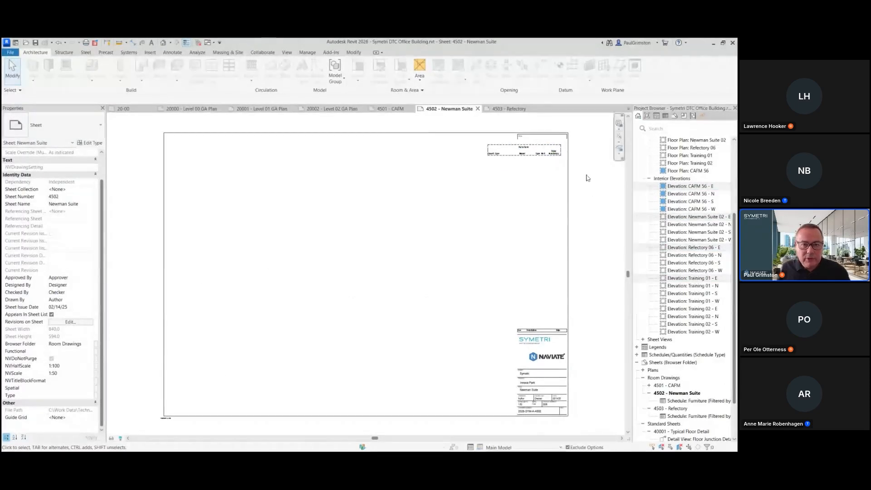
pyautogui.click(287, 52)
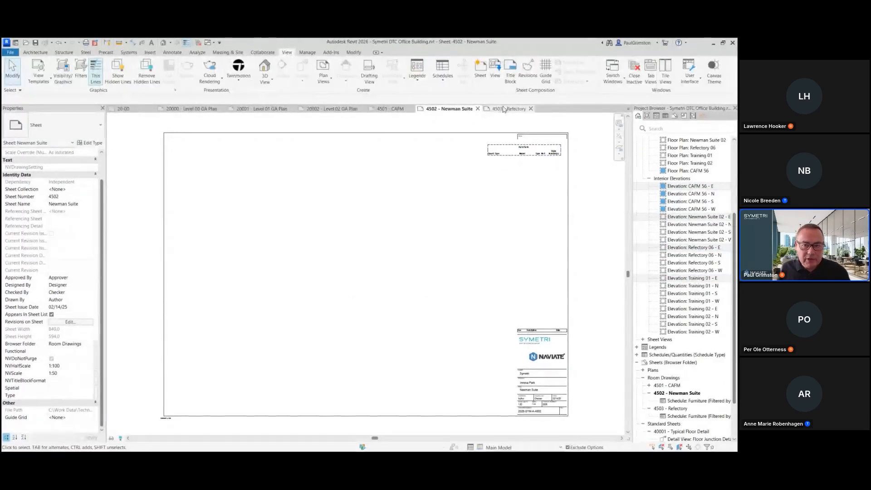
pyautogui.click(495, 75)
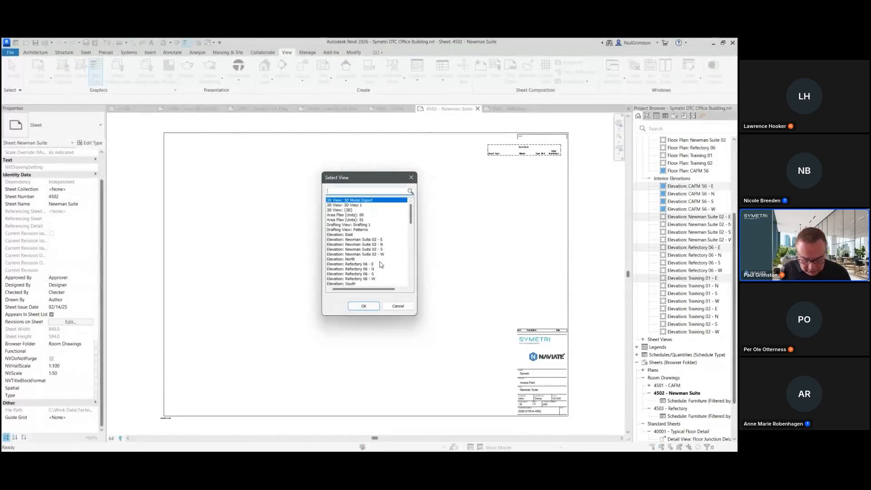
pyautogui.write('new')
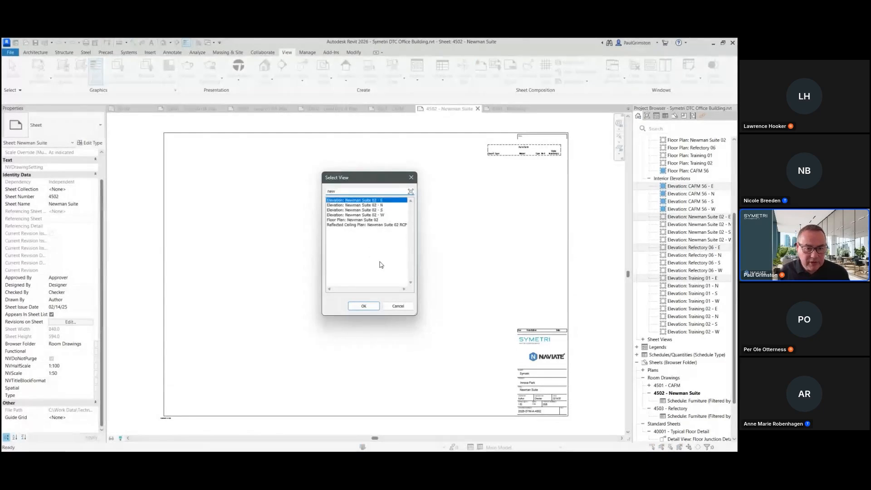
pyautogui.keyDown('shift'); pyautogui.click(343, 225); pyautogui.keyUp('shift')
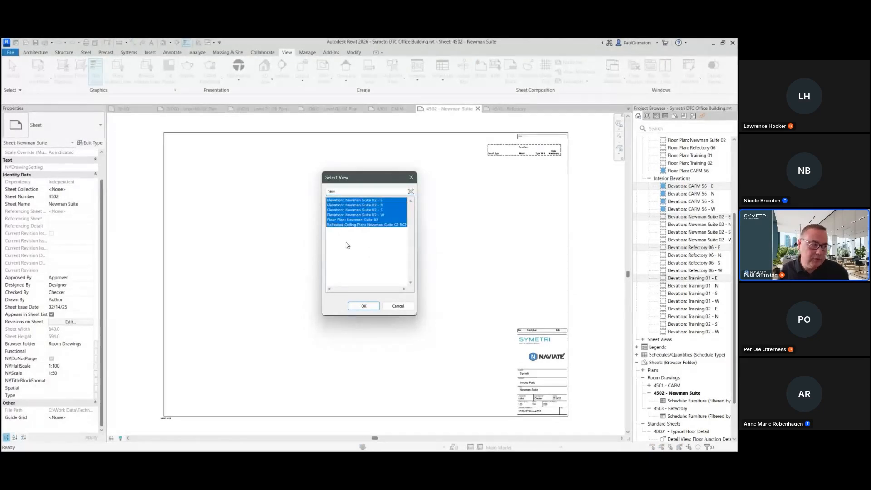
pyautogui.click(360, 307)
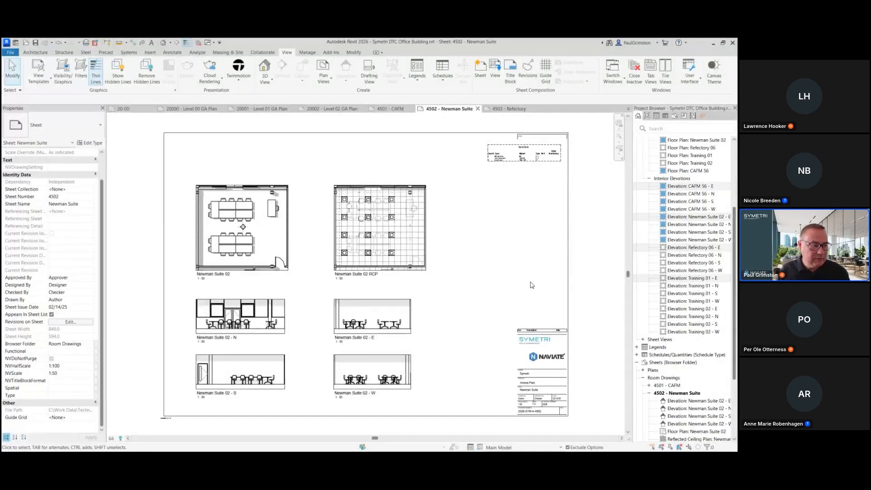
# Step: On sheet 4503 - Refectory, place all six Refectory 06 views at once
pyautogui.click(504, 112)
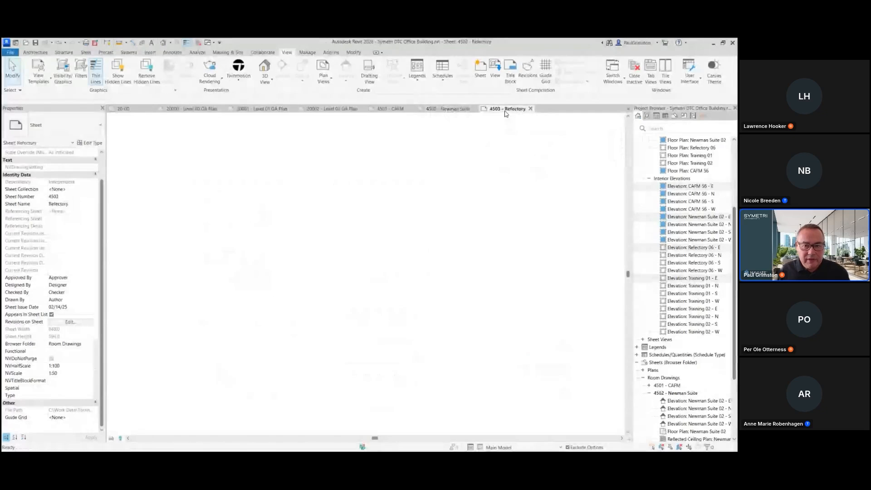
pyautogui.click(496, 73)
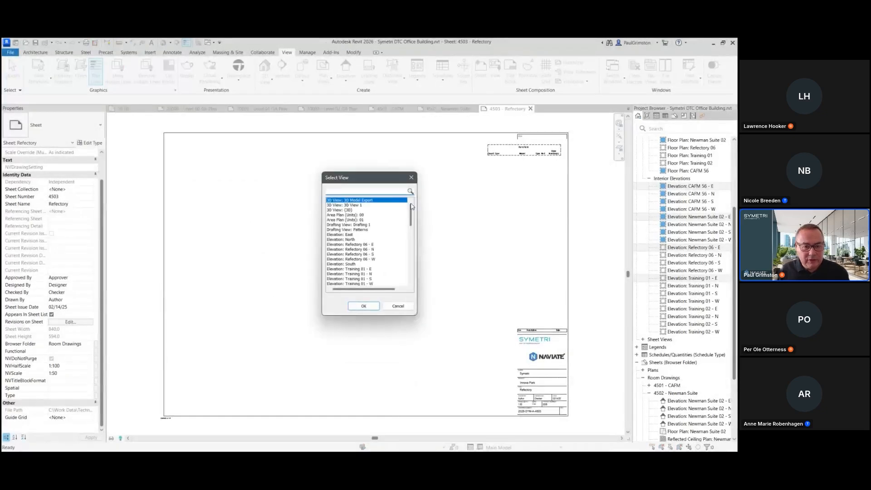
pyautogui.write('refe')
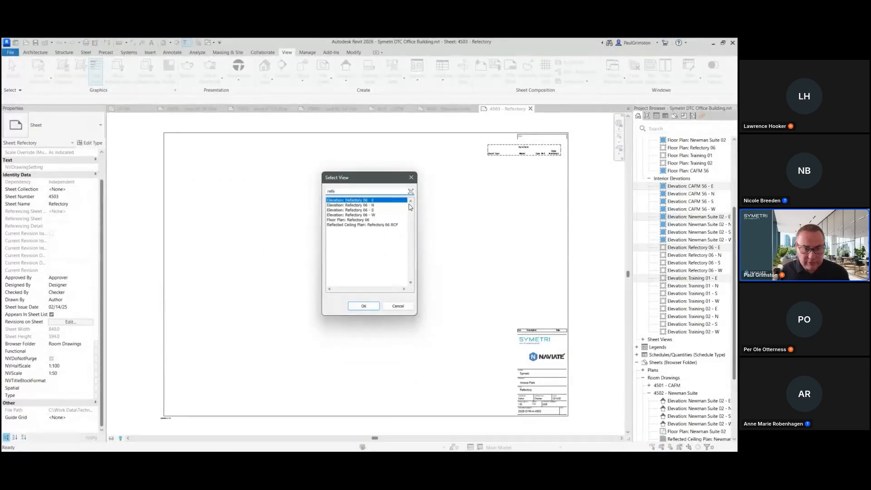
pyautogui.keyDown('shift'); pyautogui.click(355, 225); pyautogui.keyUp('shift')
pyautogui.click(363, 306)
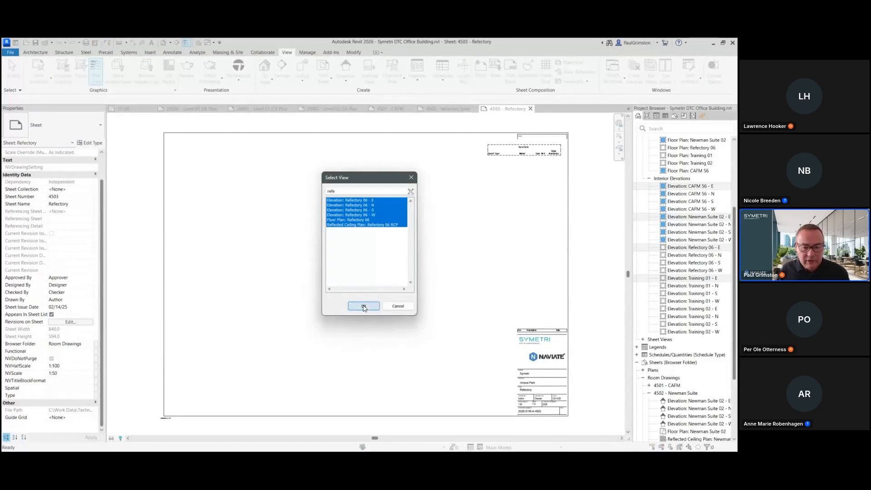
pyautogui.click(493, 257)
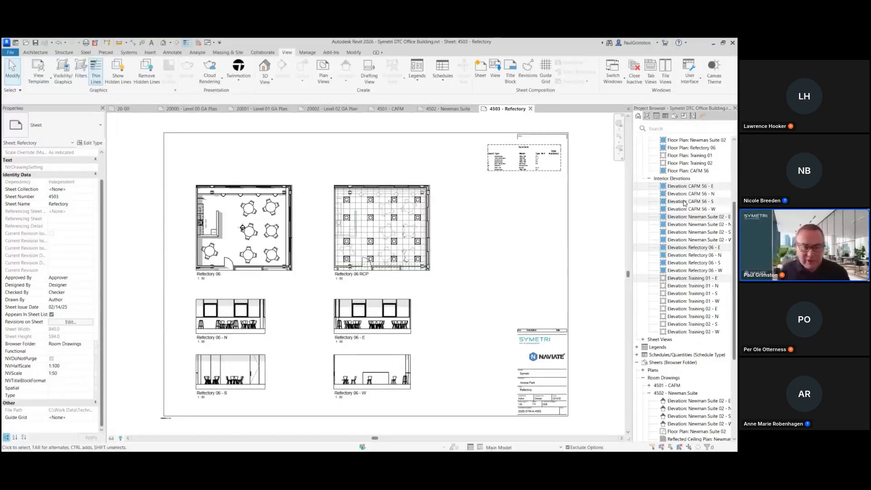
pyautogui.scroll(5, 698, 324)
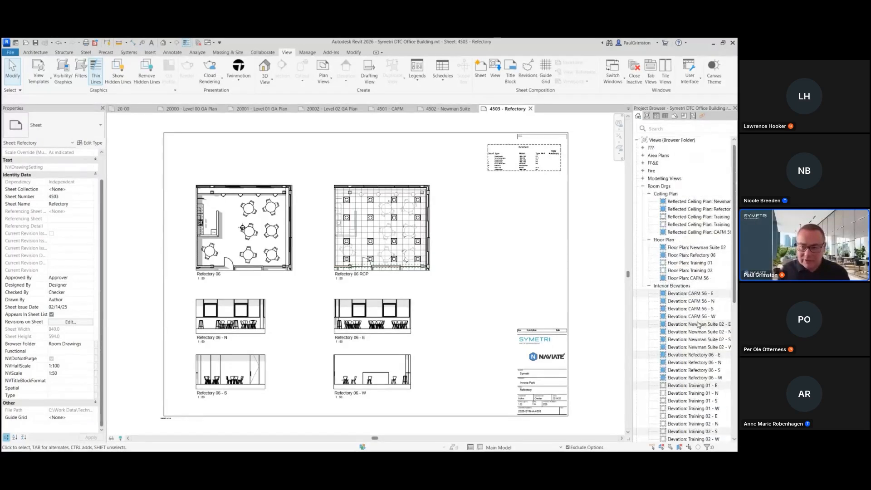
pyautogui.scroll(-5, 694, 295)
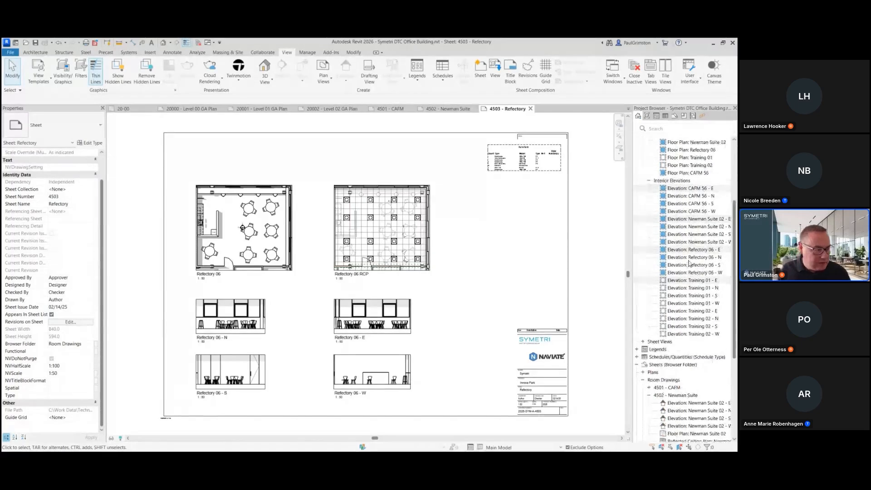
# Step: Select the Refectory 06 RCP viewport on sheet 4503 - Refectory to review its saved position, then examine the sheet closely
pyautogui.scroll(1, 690, 263)
pyautogui.click(370, 227)
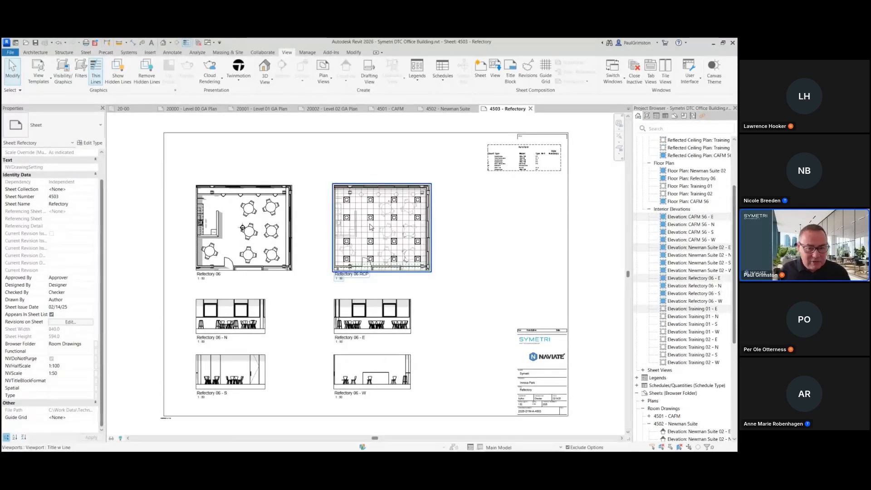
pyautogui.click(517, 209)
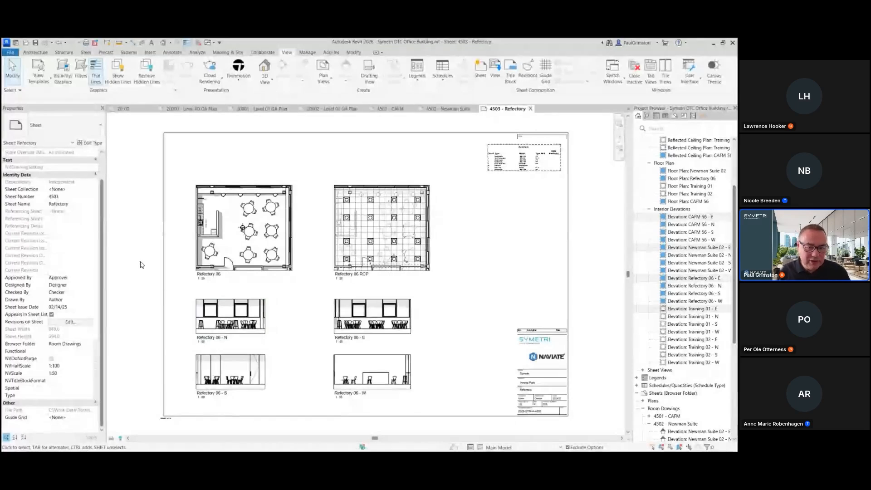
pyautogui.click(382, 227)
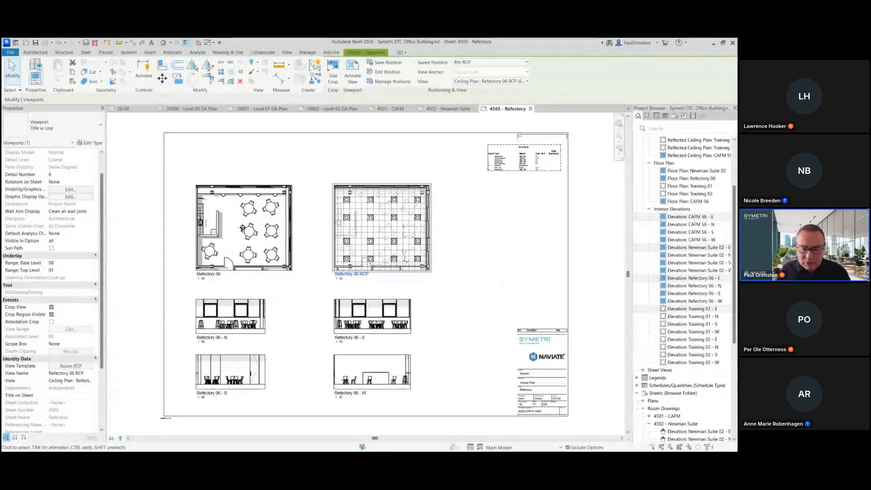
pyautogui.click(576, 221)
pyautogui.scroll(-7, 681, 254)
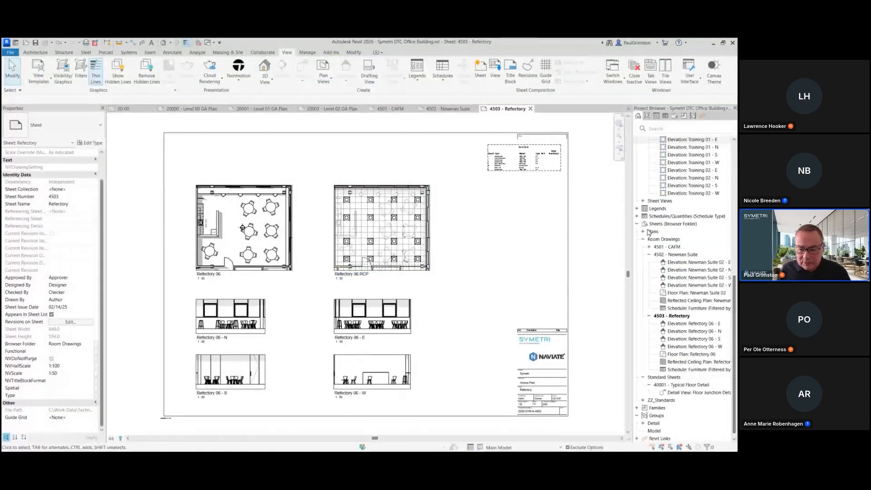
pyautogui.scroll(3, 599, 420)
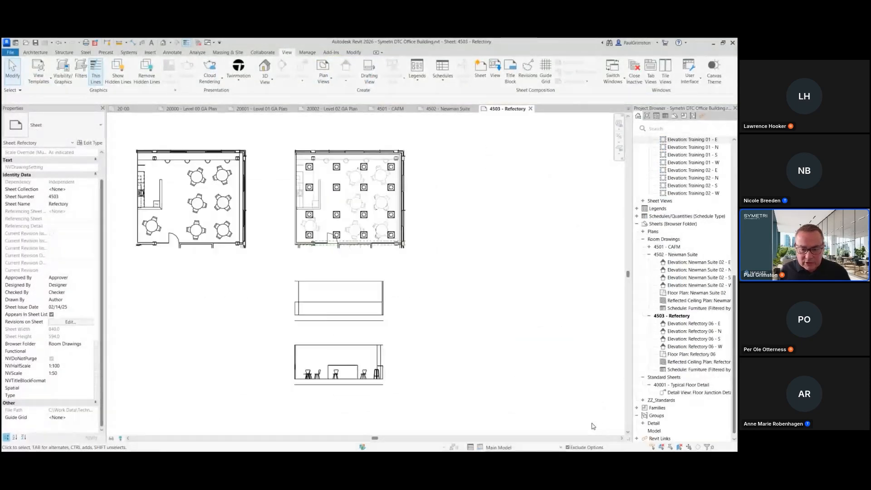
pyautogui.scroll(2, 593, 427)
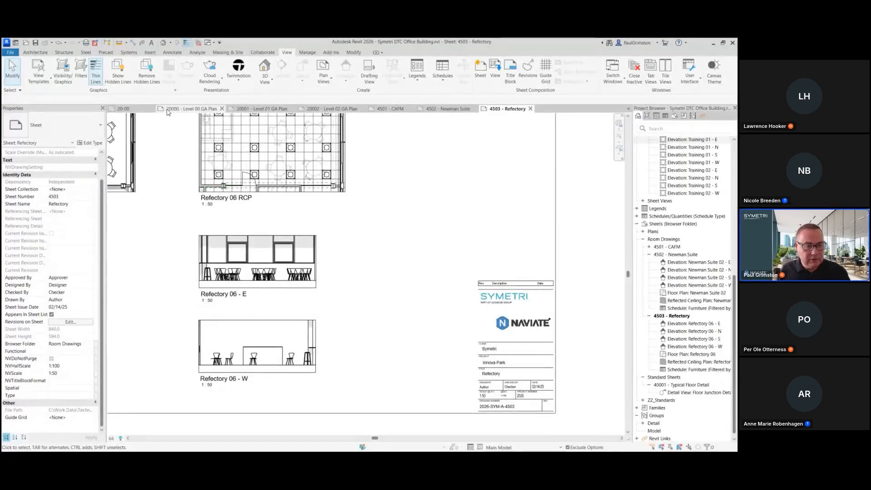
# Step: Open sheet 20000 - Level 00 GA Plan and inspect the title block and the GAs sheet collection's properties
pyautogui.click(201, 111)
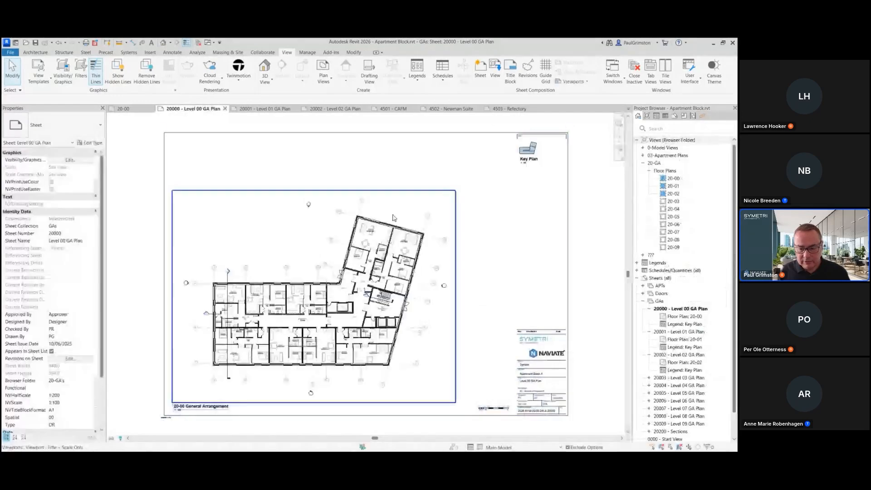
pyautogui.scroll(5, 595, 433)
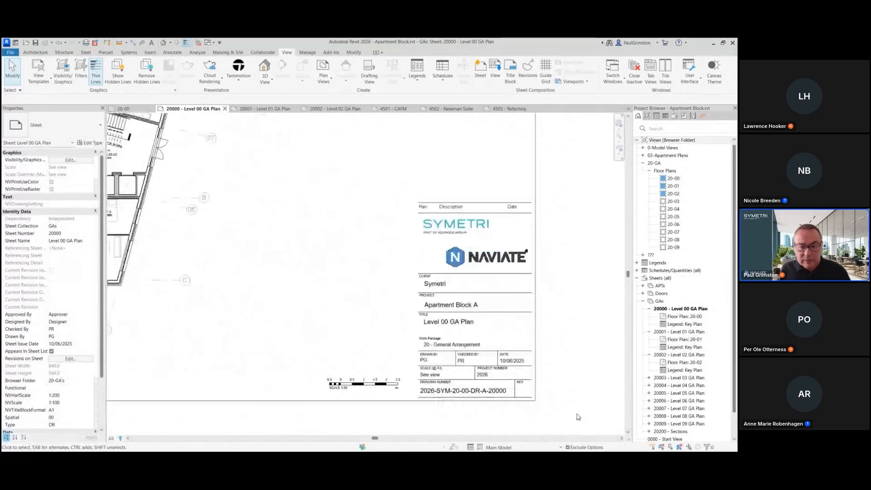
pyautogui.scroll(1, 578, 412)
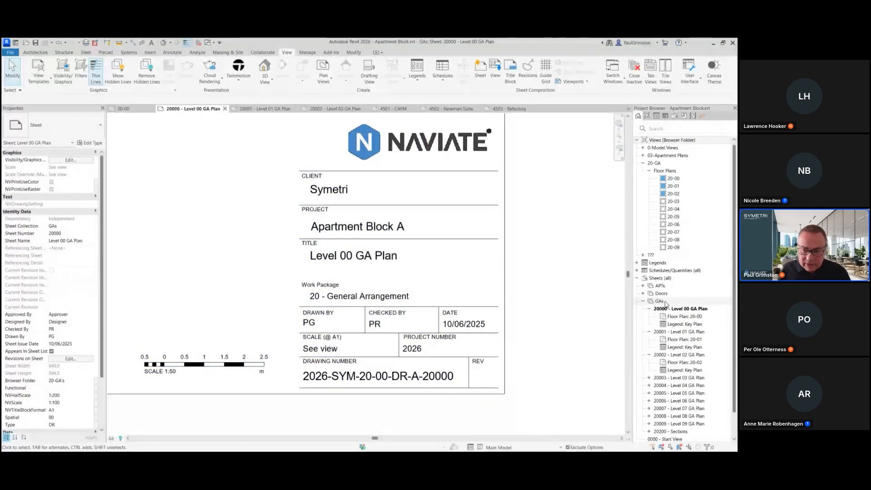
pyautogui.click(664, 302)
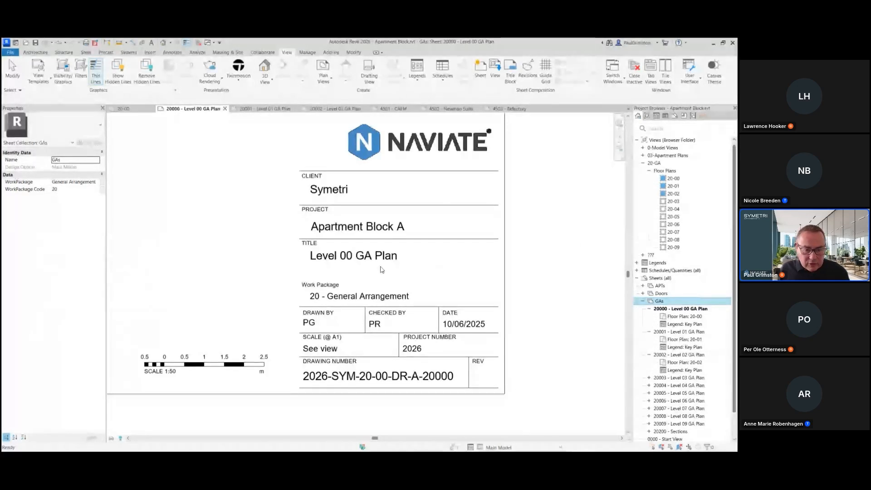
pyautogui.click(475, 250)
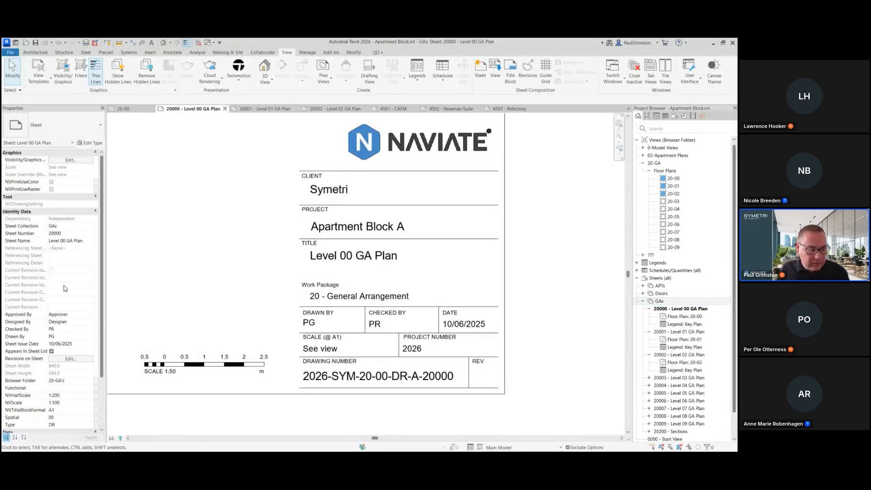
pyautogui.scroll(-3, 76, 291)
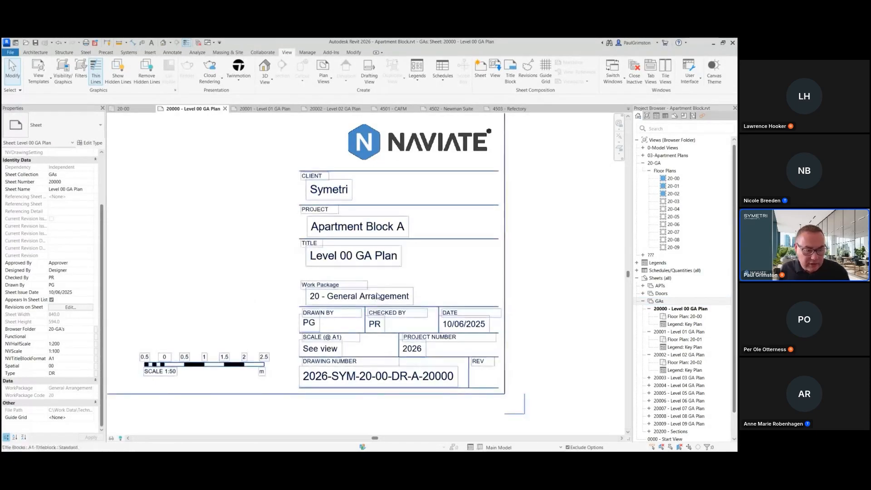
# Step: Select the title block and open the drawing number's parameter values for review, then cancel the dialog
pyautogui.click(368, 389)
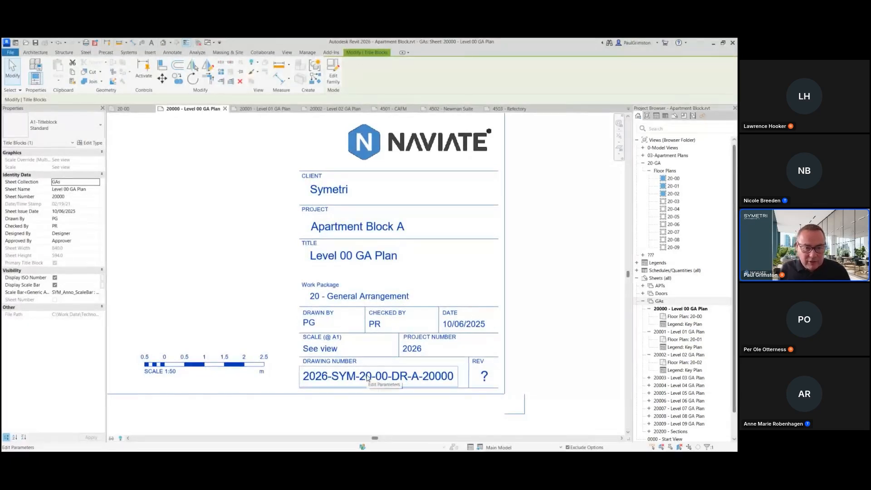
pyautogui.click(365, 377)
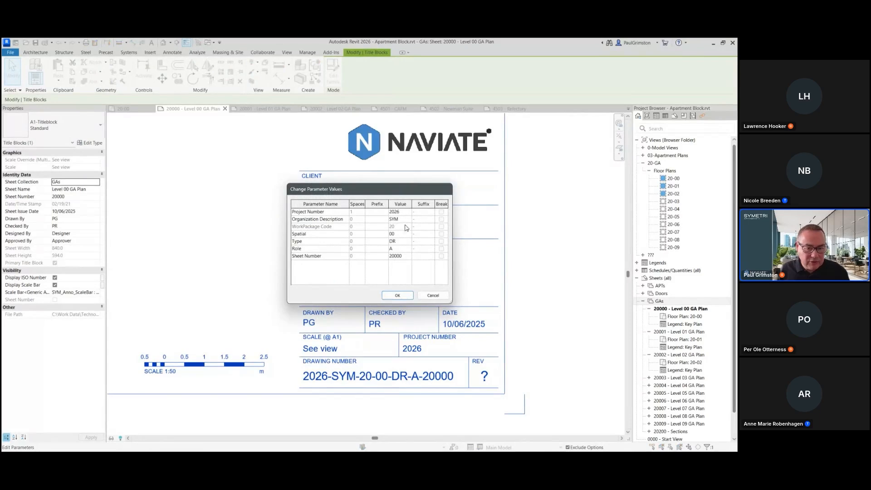
pyautogui.click(433, 295)
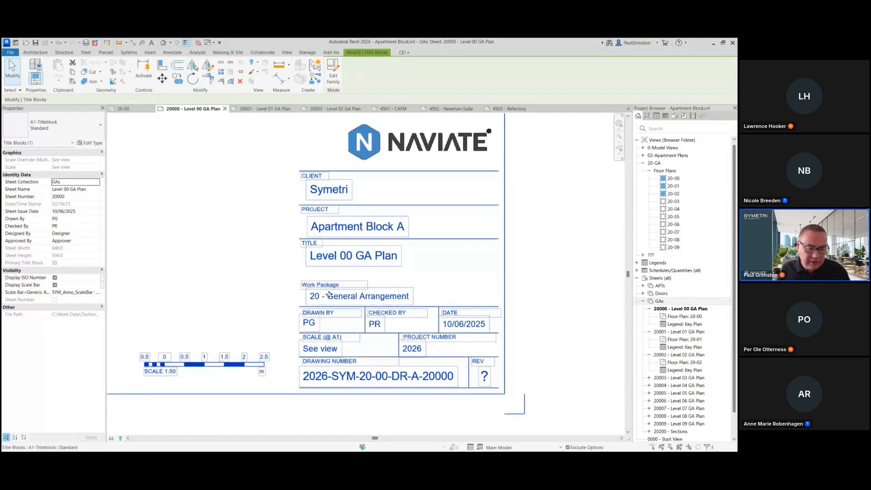
# Step: Deselect the title block, view the whole sheet, and switch to the presentation slides
pyautogui.click(567, 271)
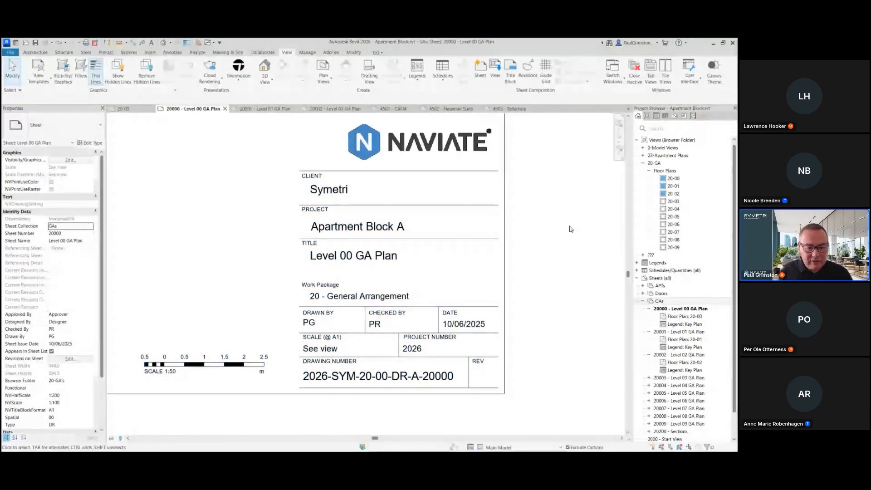
pyautogui.scroll(-2, 556, 303)
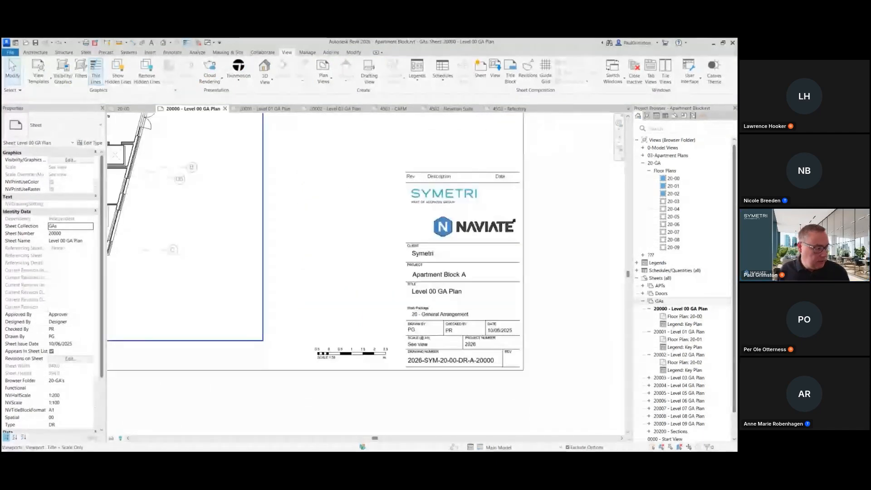
pyautogui.hotkey('alt', 'Tab')
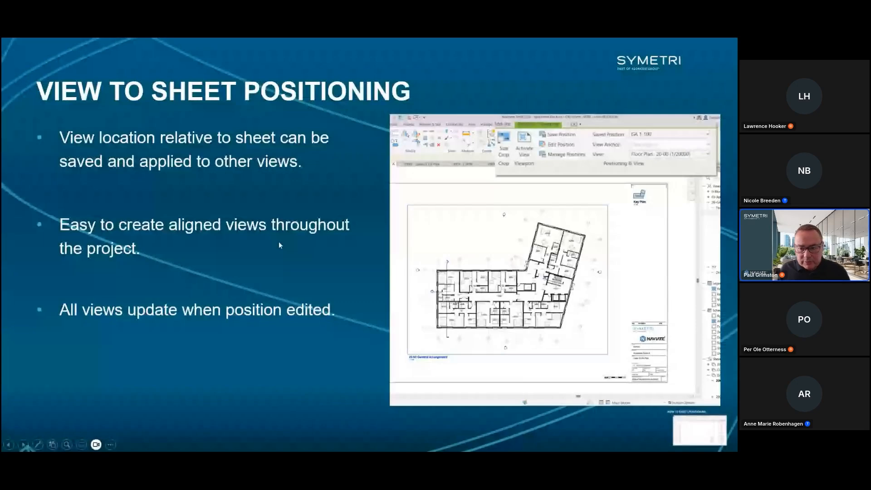